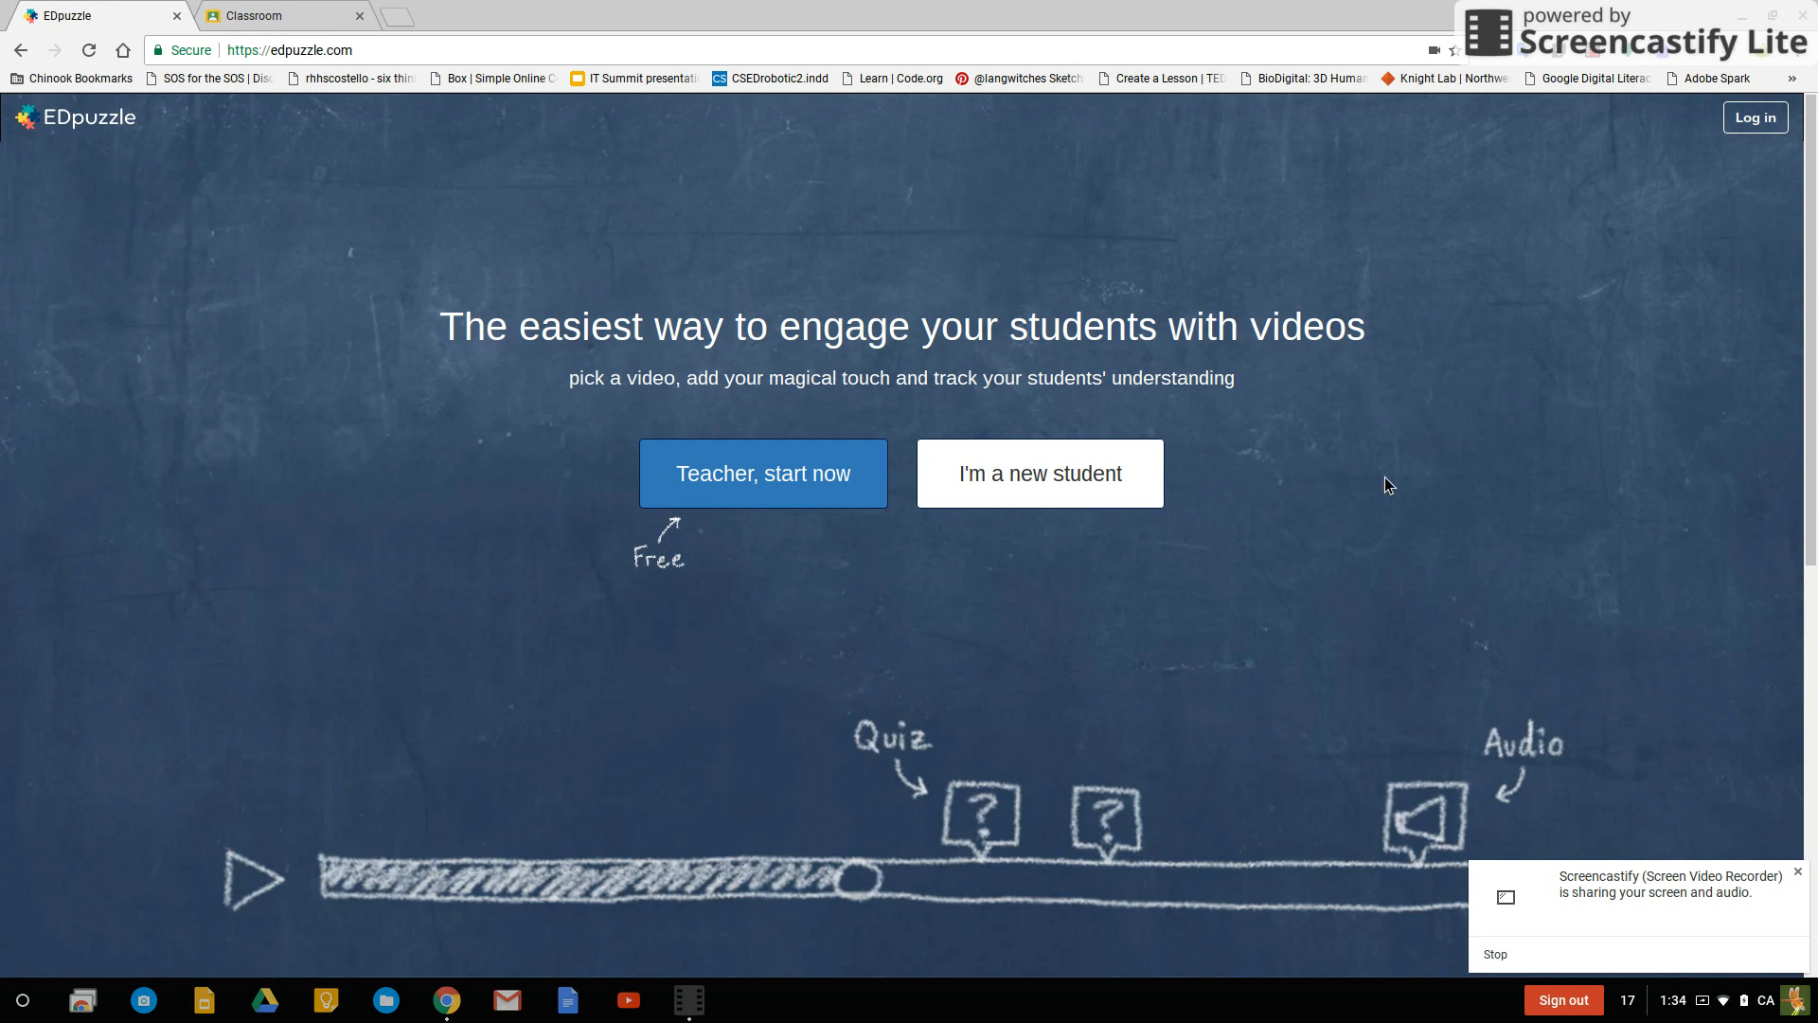
- Log in to the teacher account with the school Google account
click(1774, 123)
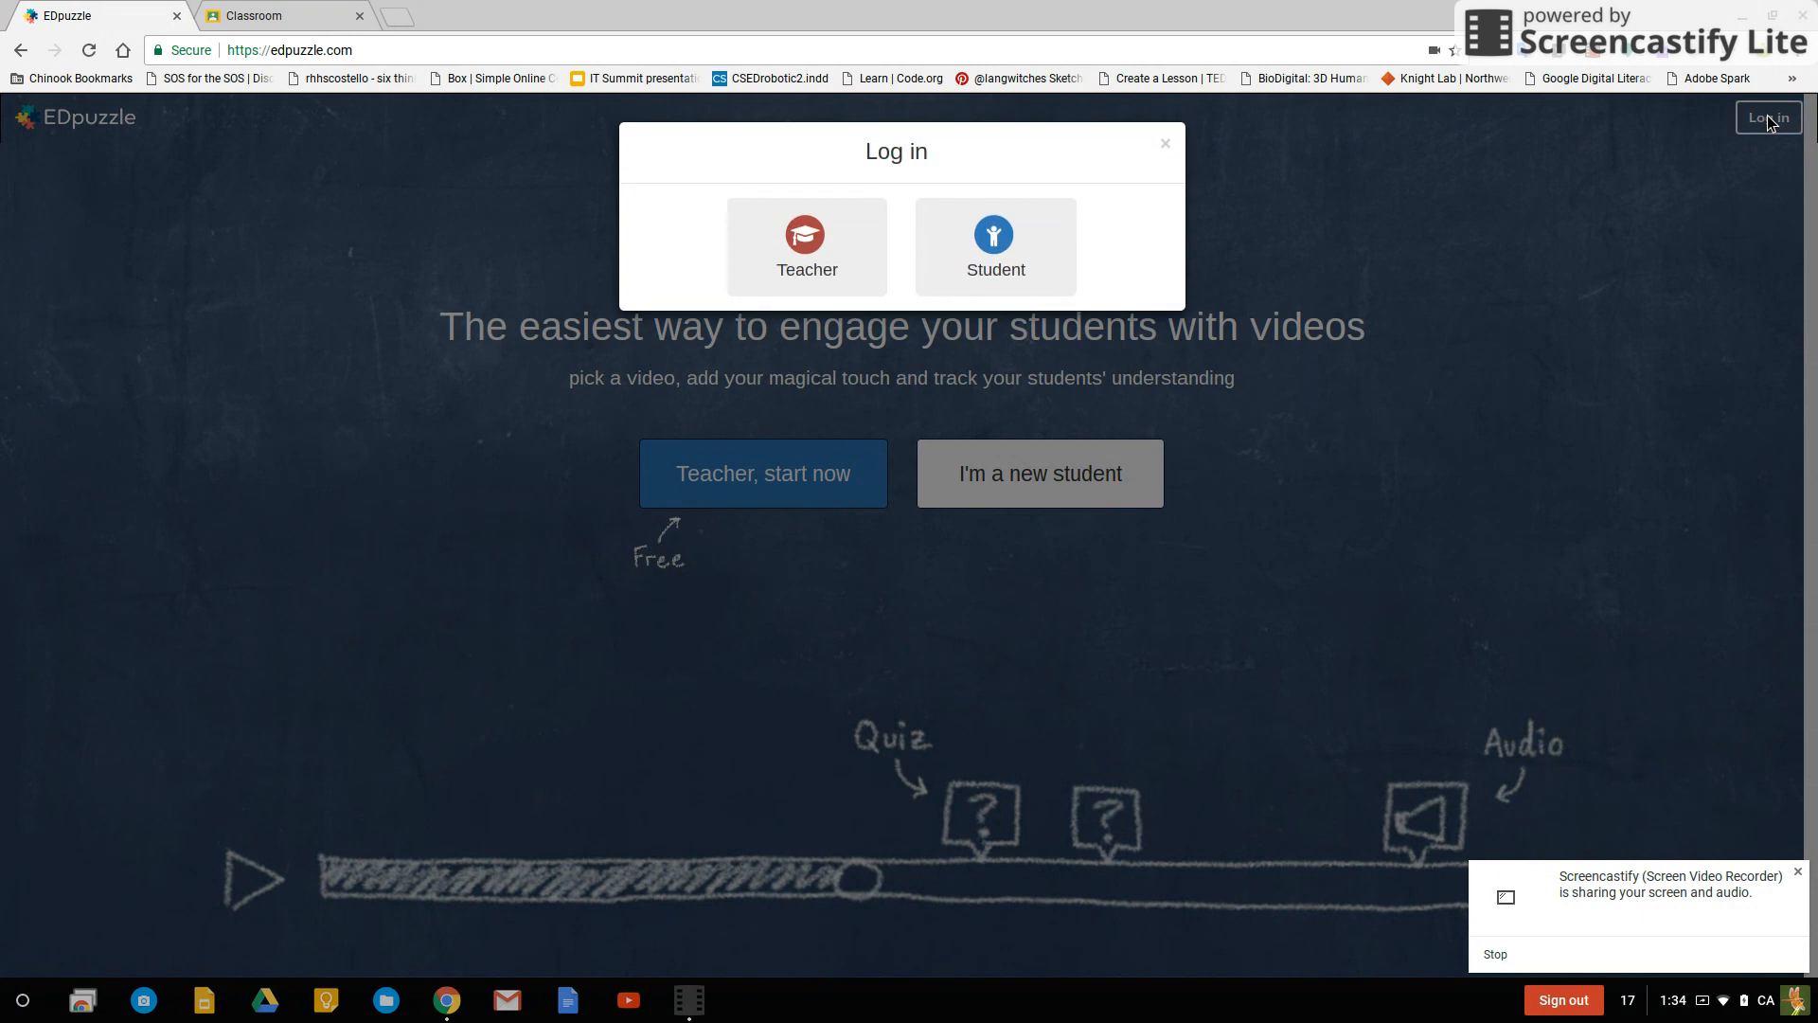
click(839, 234)
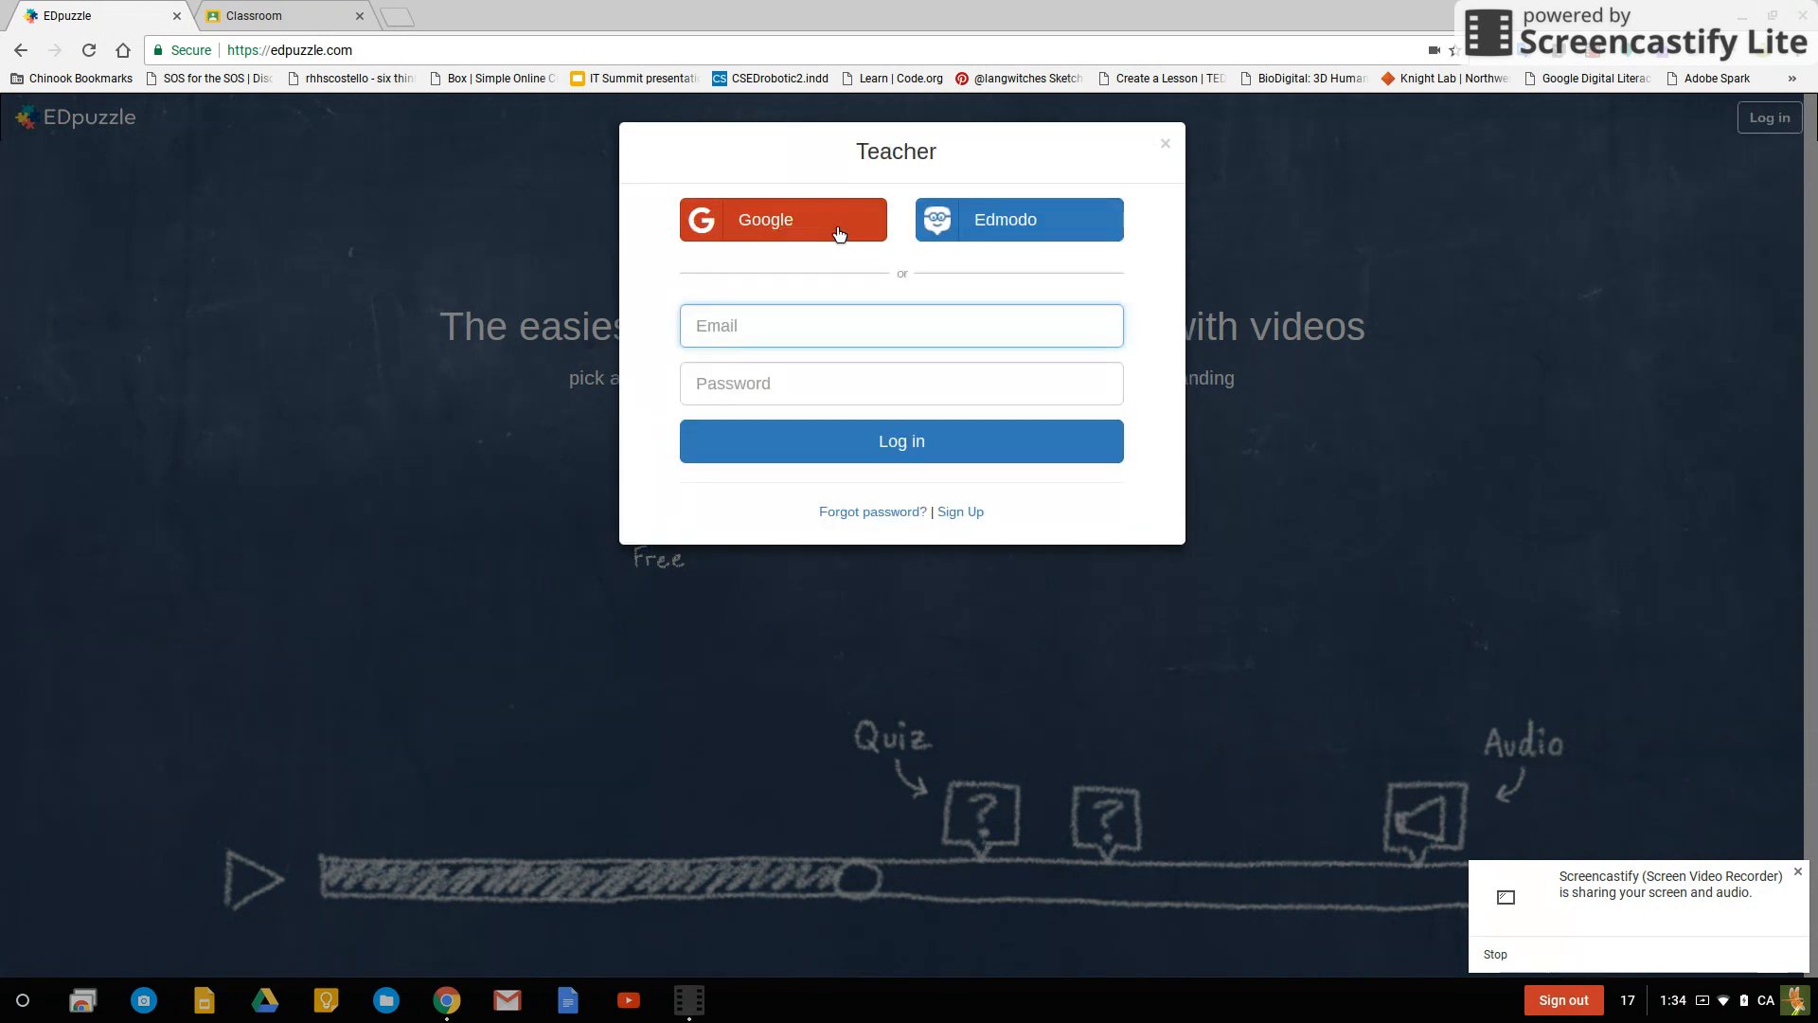
click(839, 234)
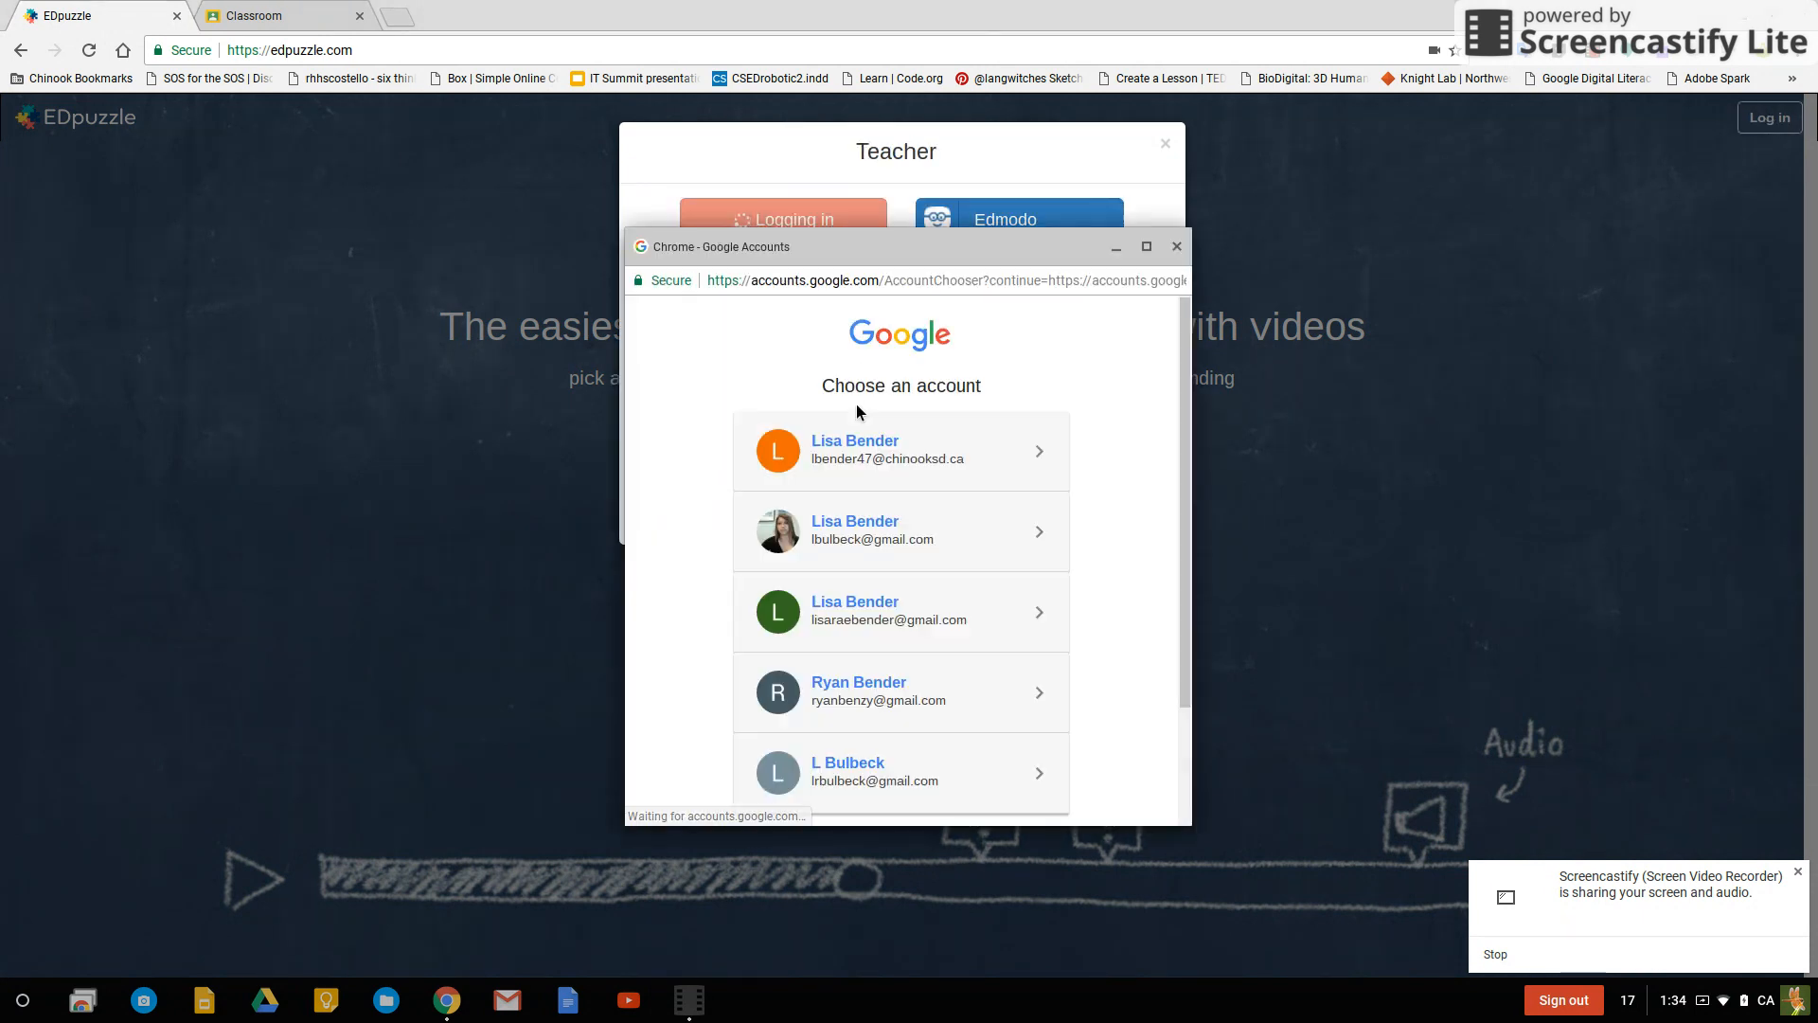
click(868, 436)
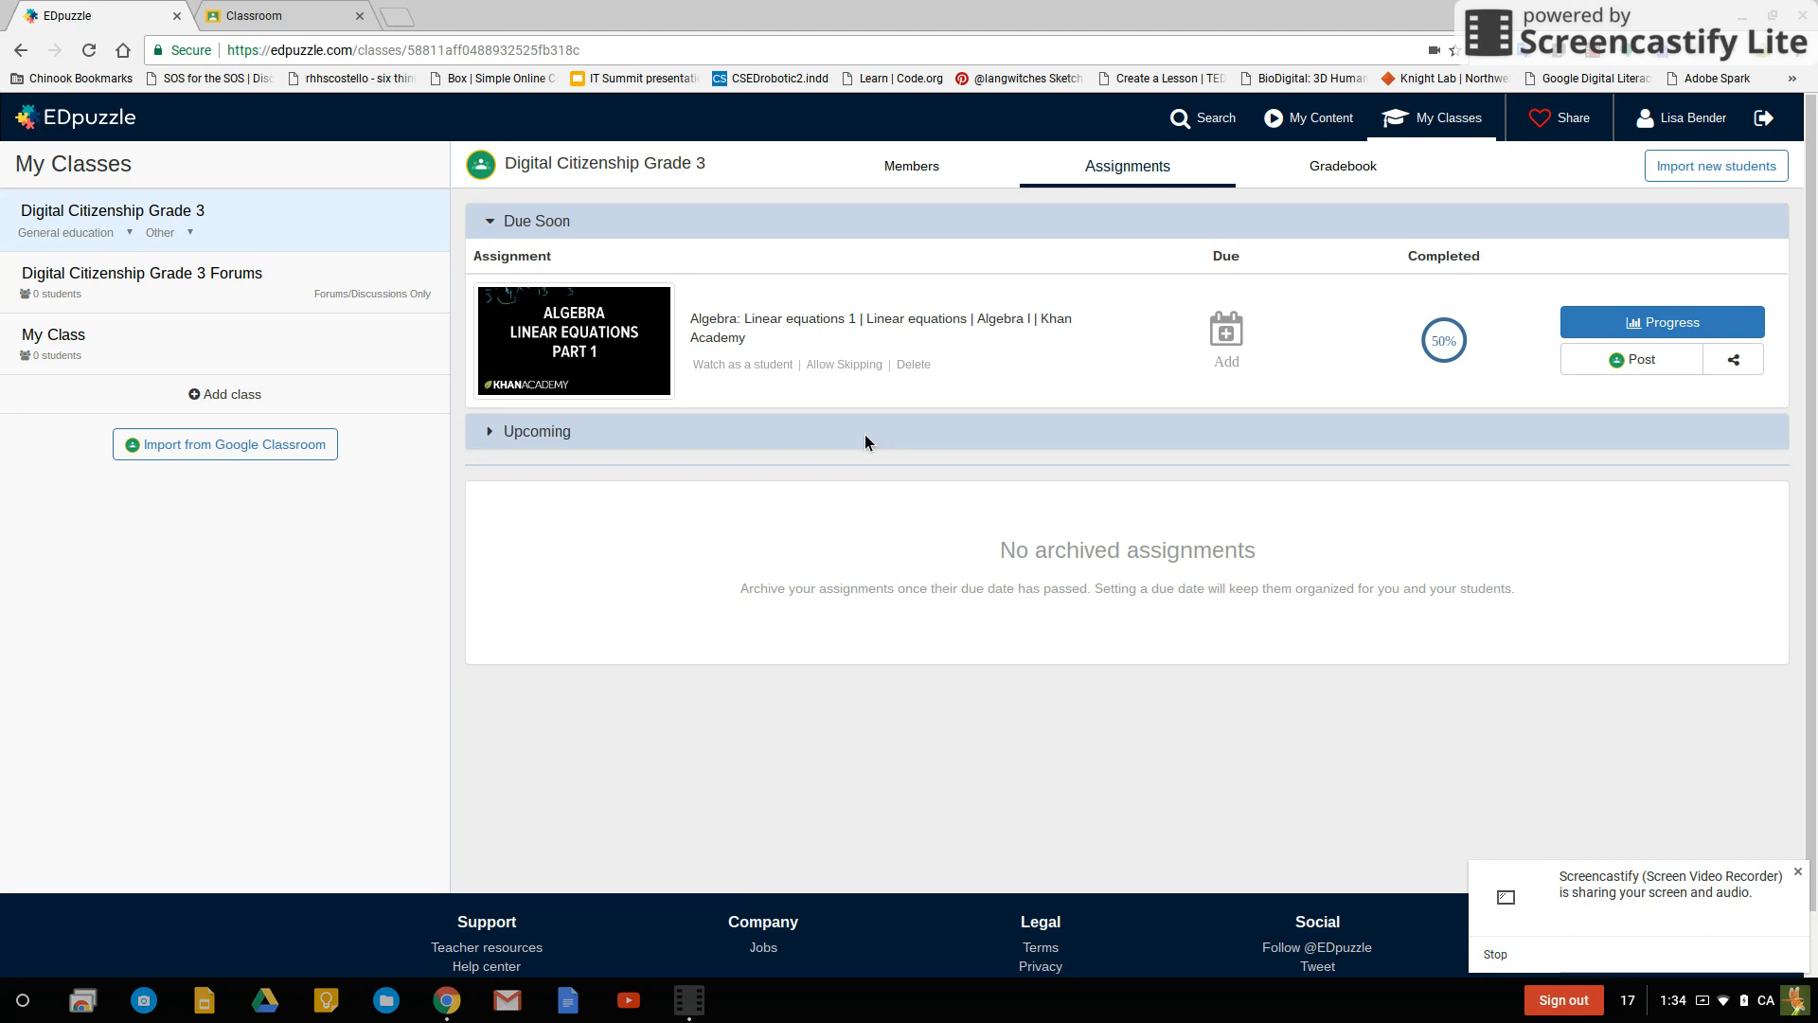
- Start creating a new video from the My Content library
click(1331, 117)
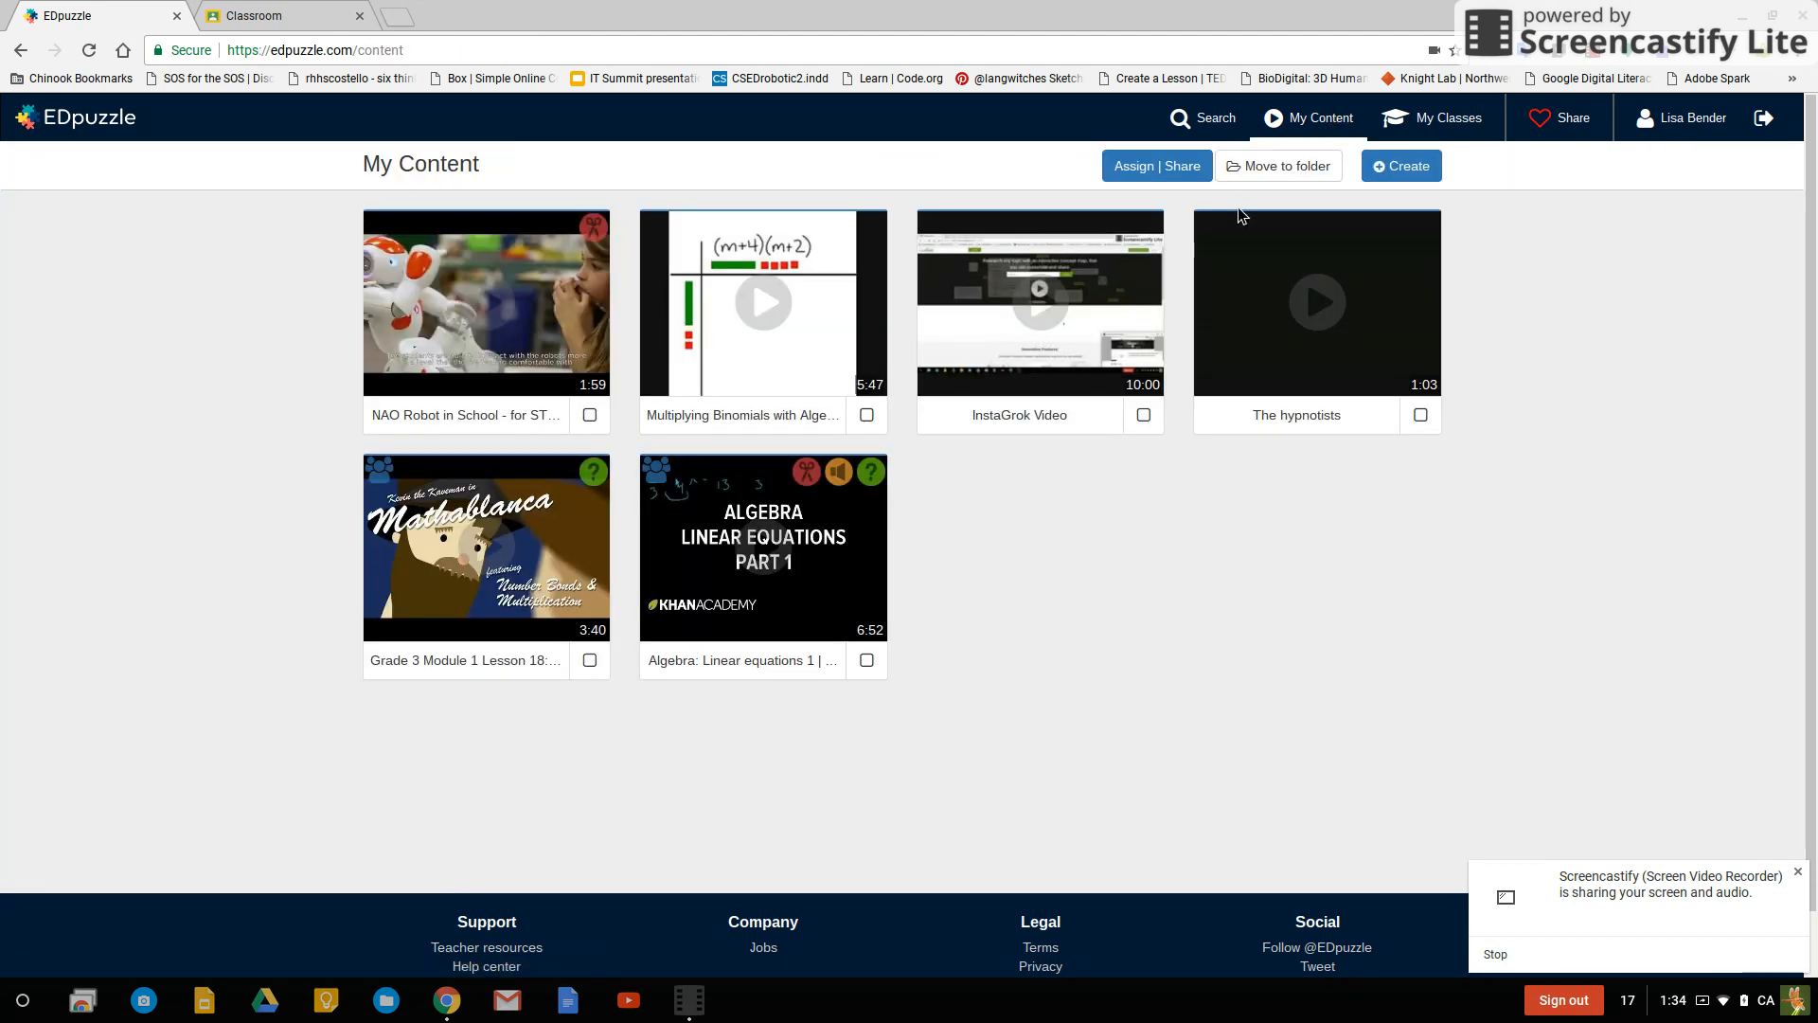
click(1400, 167)
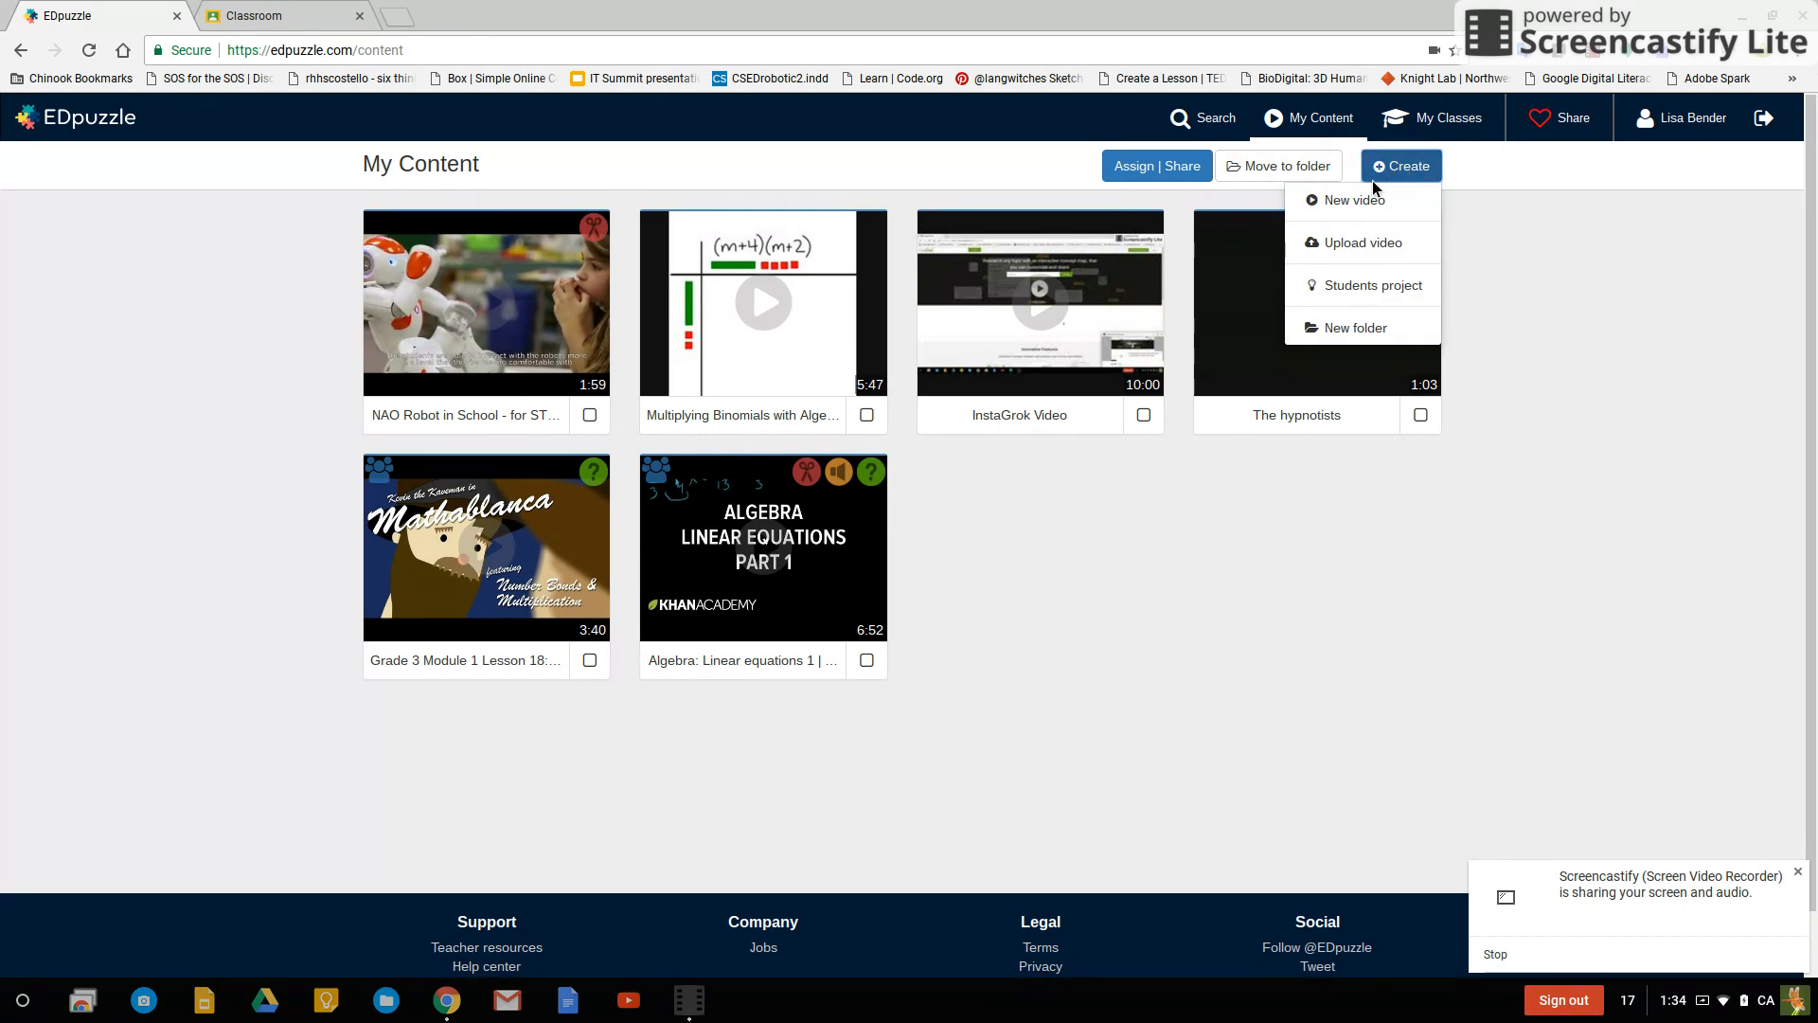
click(1367, 203)
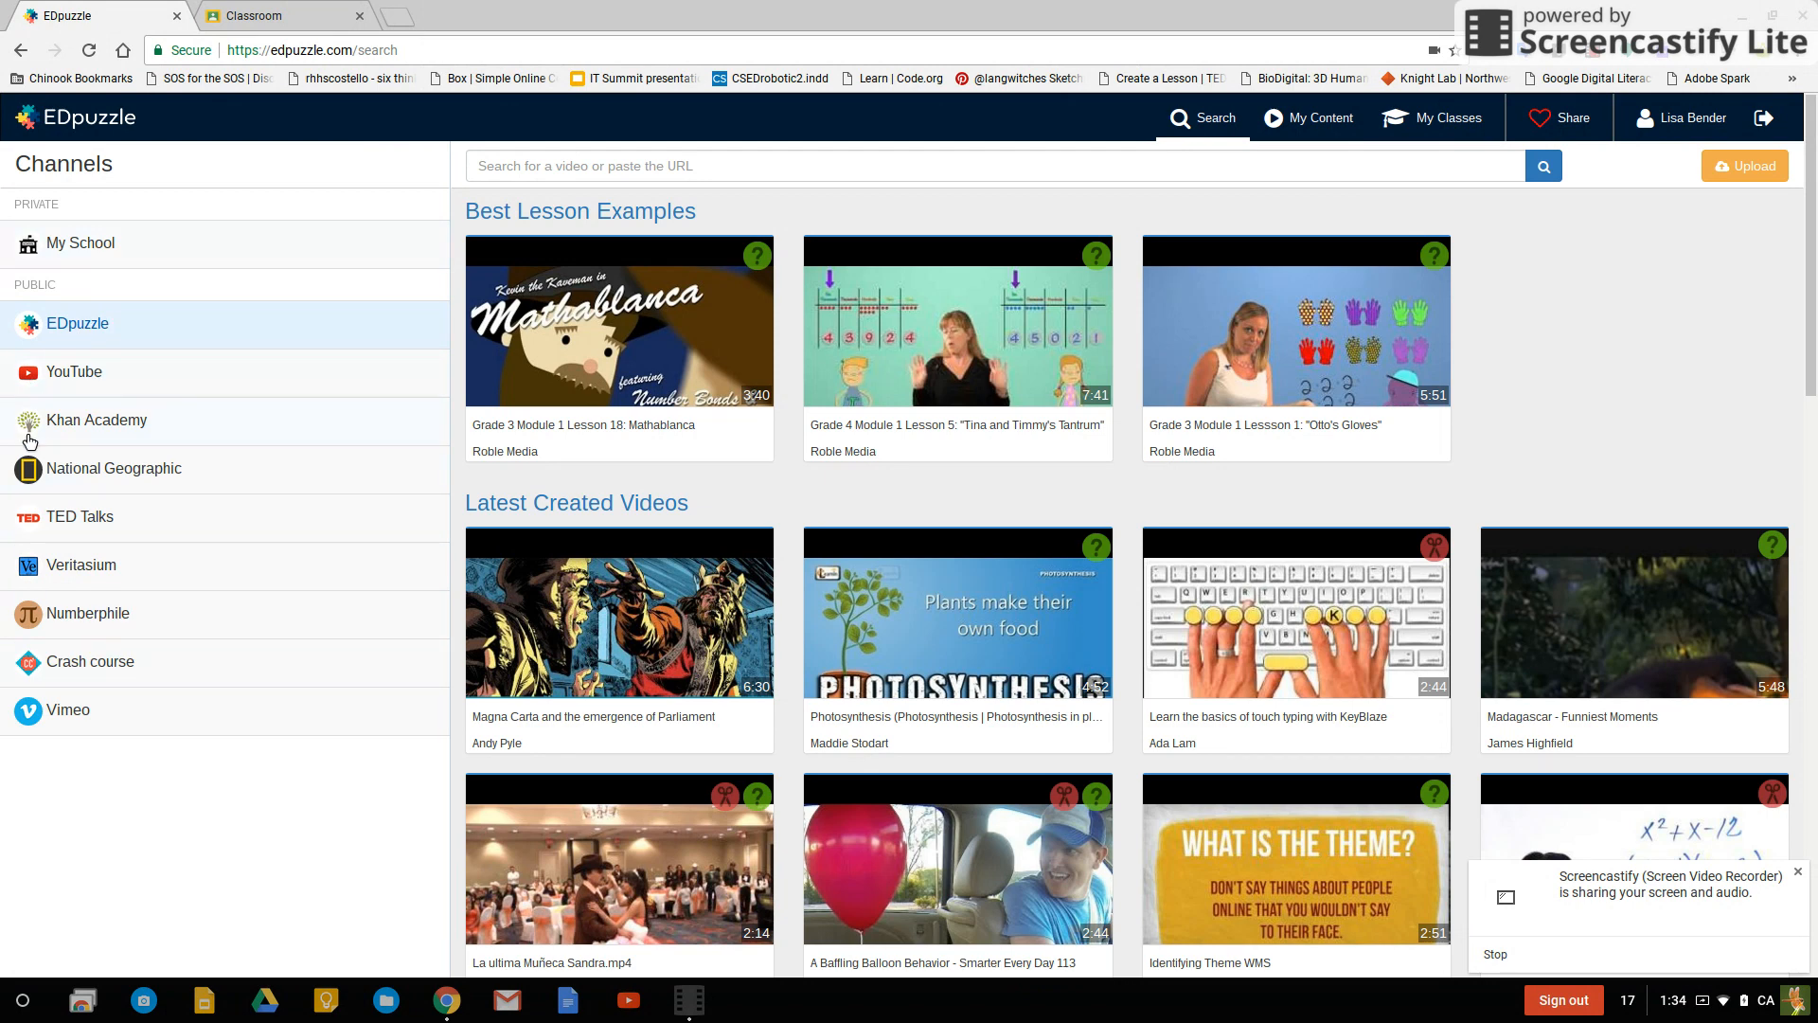
- Search the EDpuzzle channel's videos for "student engagement"
mouse_move(512, 338)
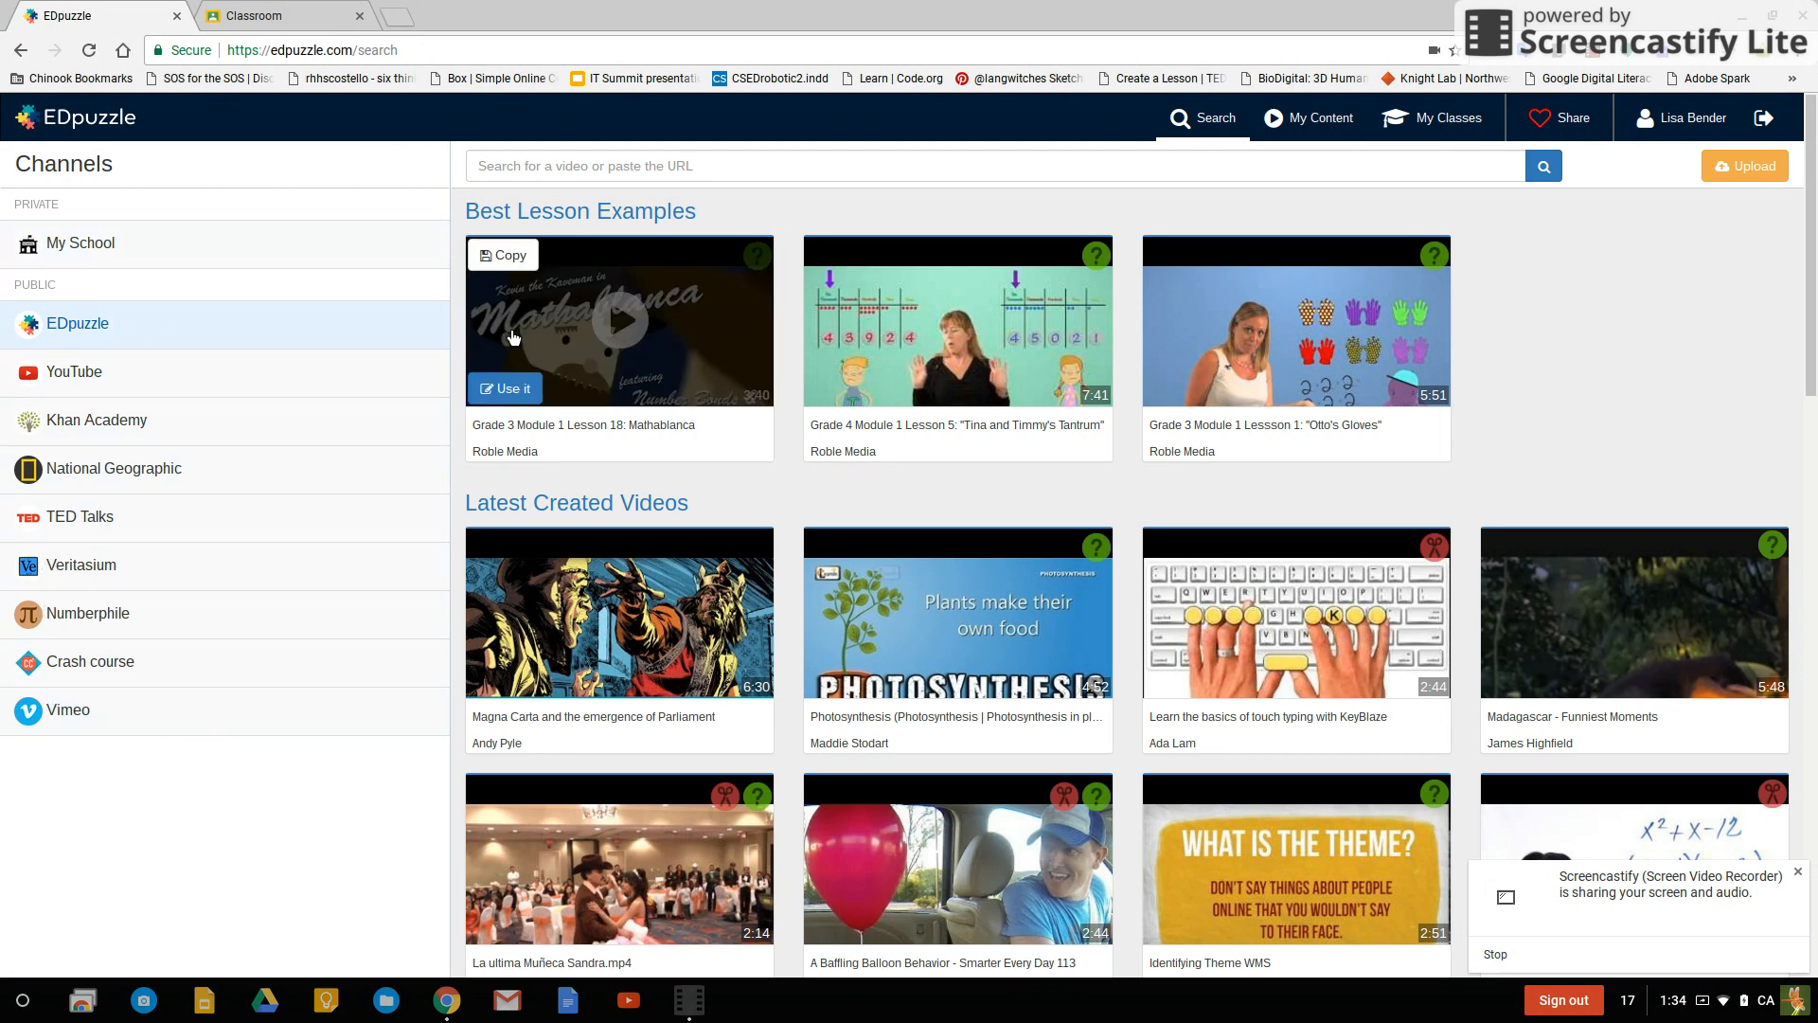
click(660, 178)
text(student v)
key(BackSpace)
text(engagement)
key(Return)
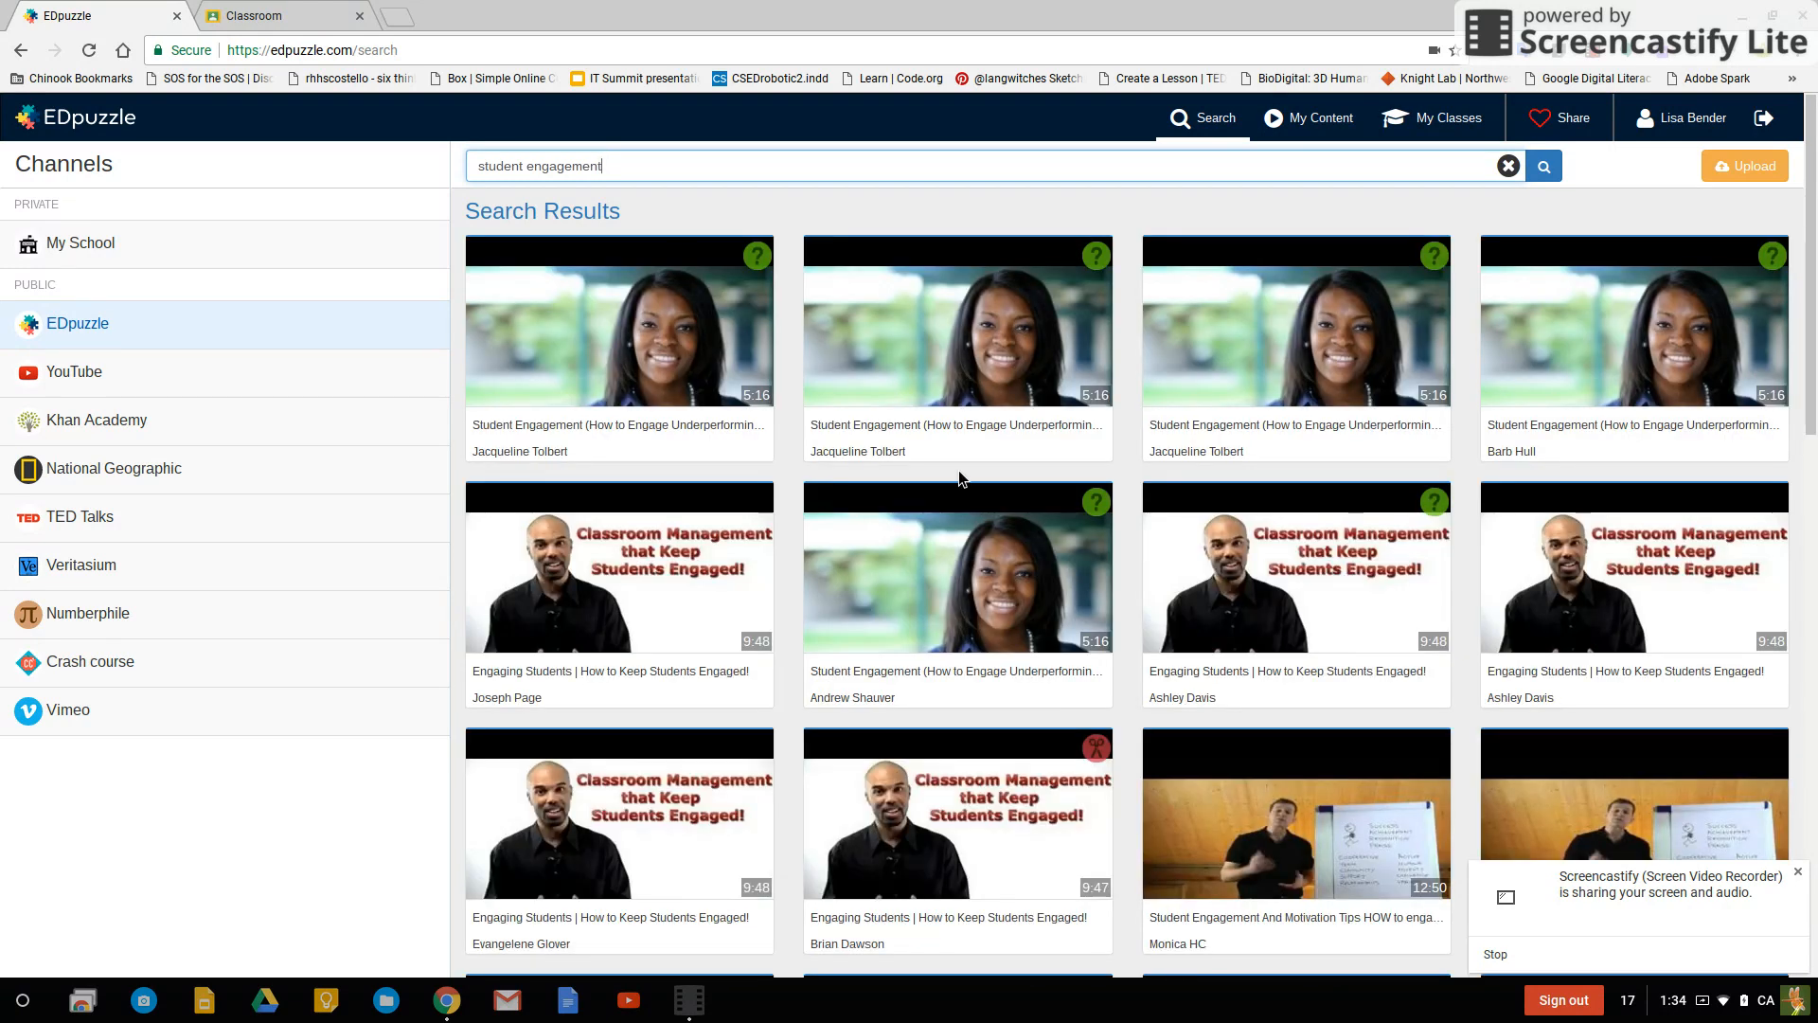
- Preview a 9:48 "Engaging Students | How to Keep Students Engaged!" video that includes quiz questions and use it for the lesson
mouse_move(1253, 583)
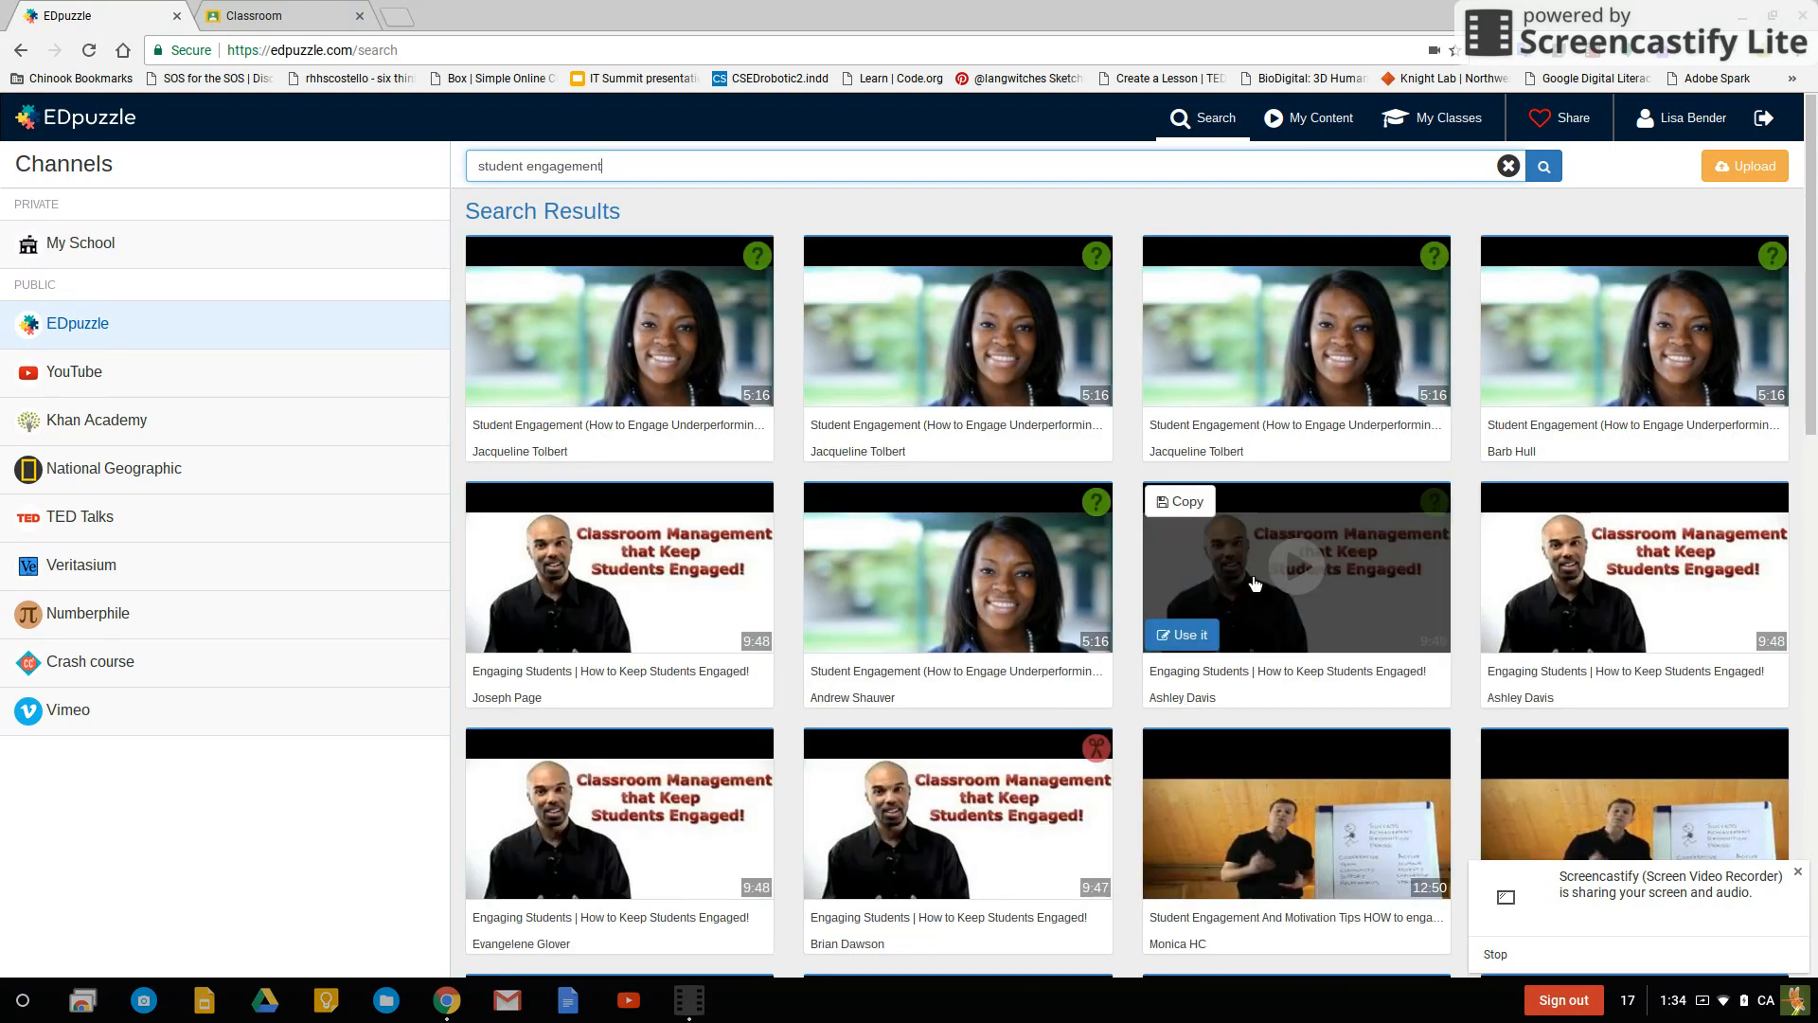
click(1255, 583)
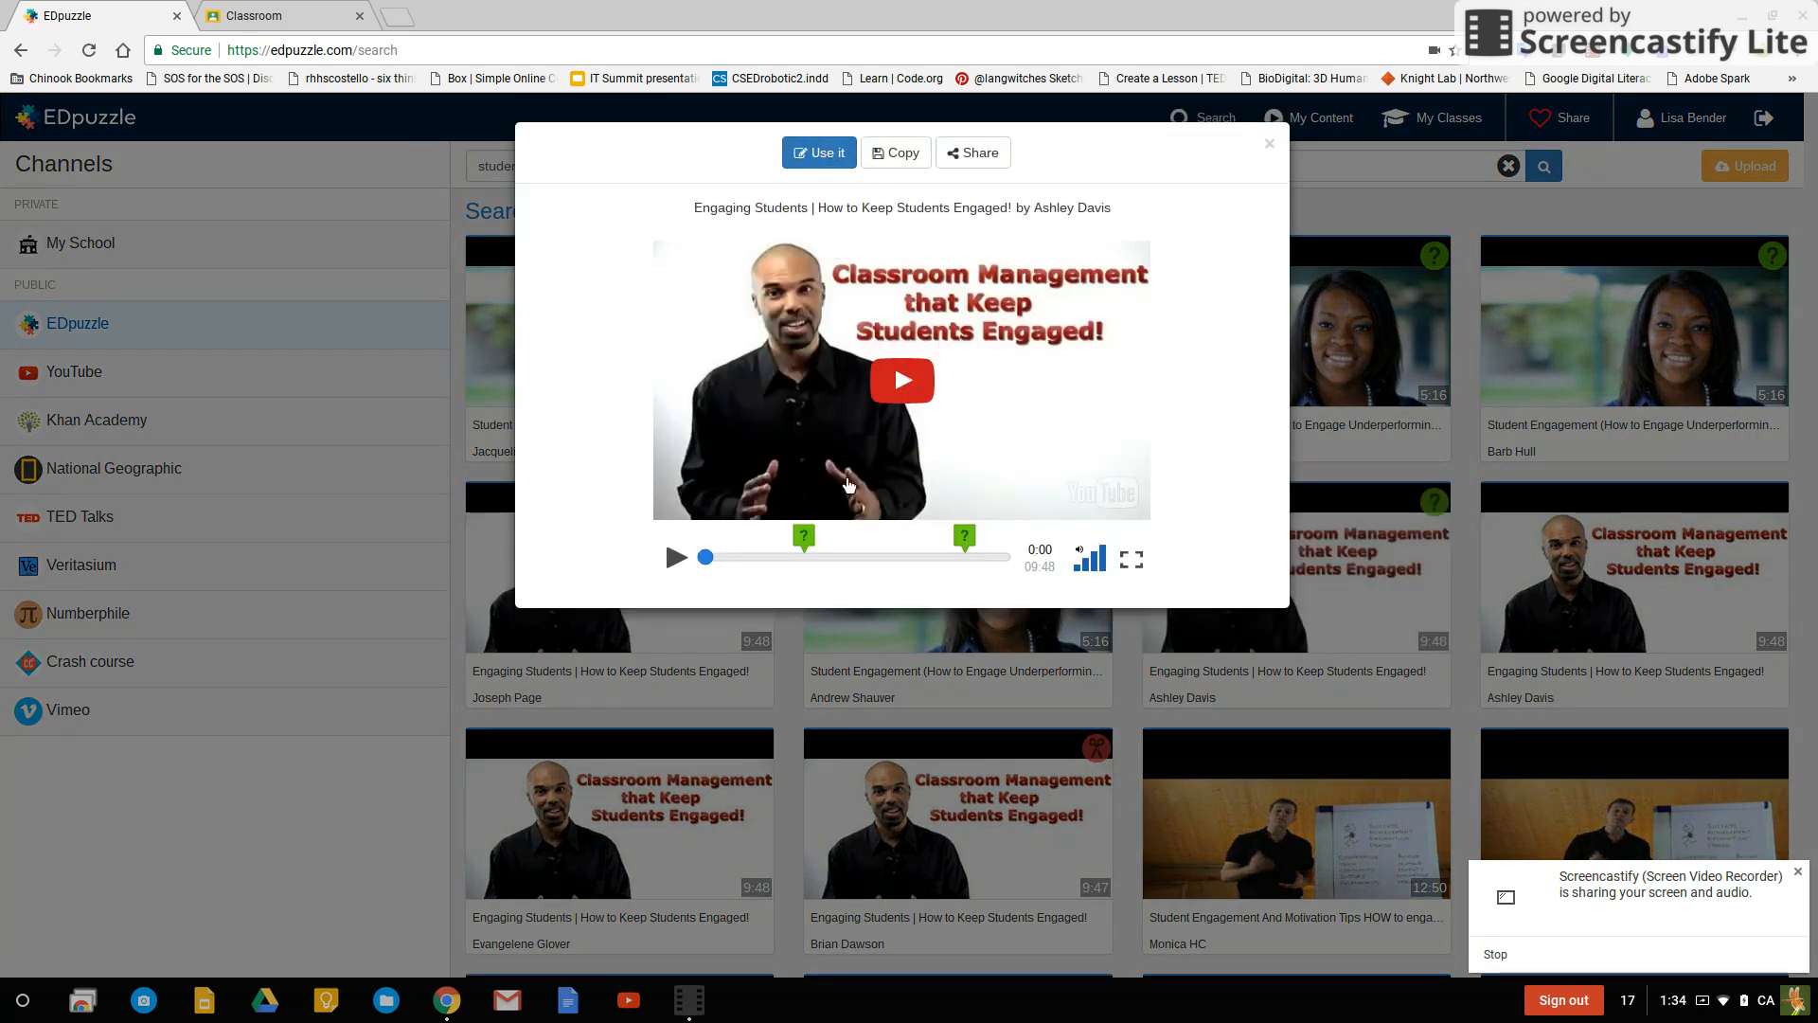
click(827, 155)
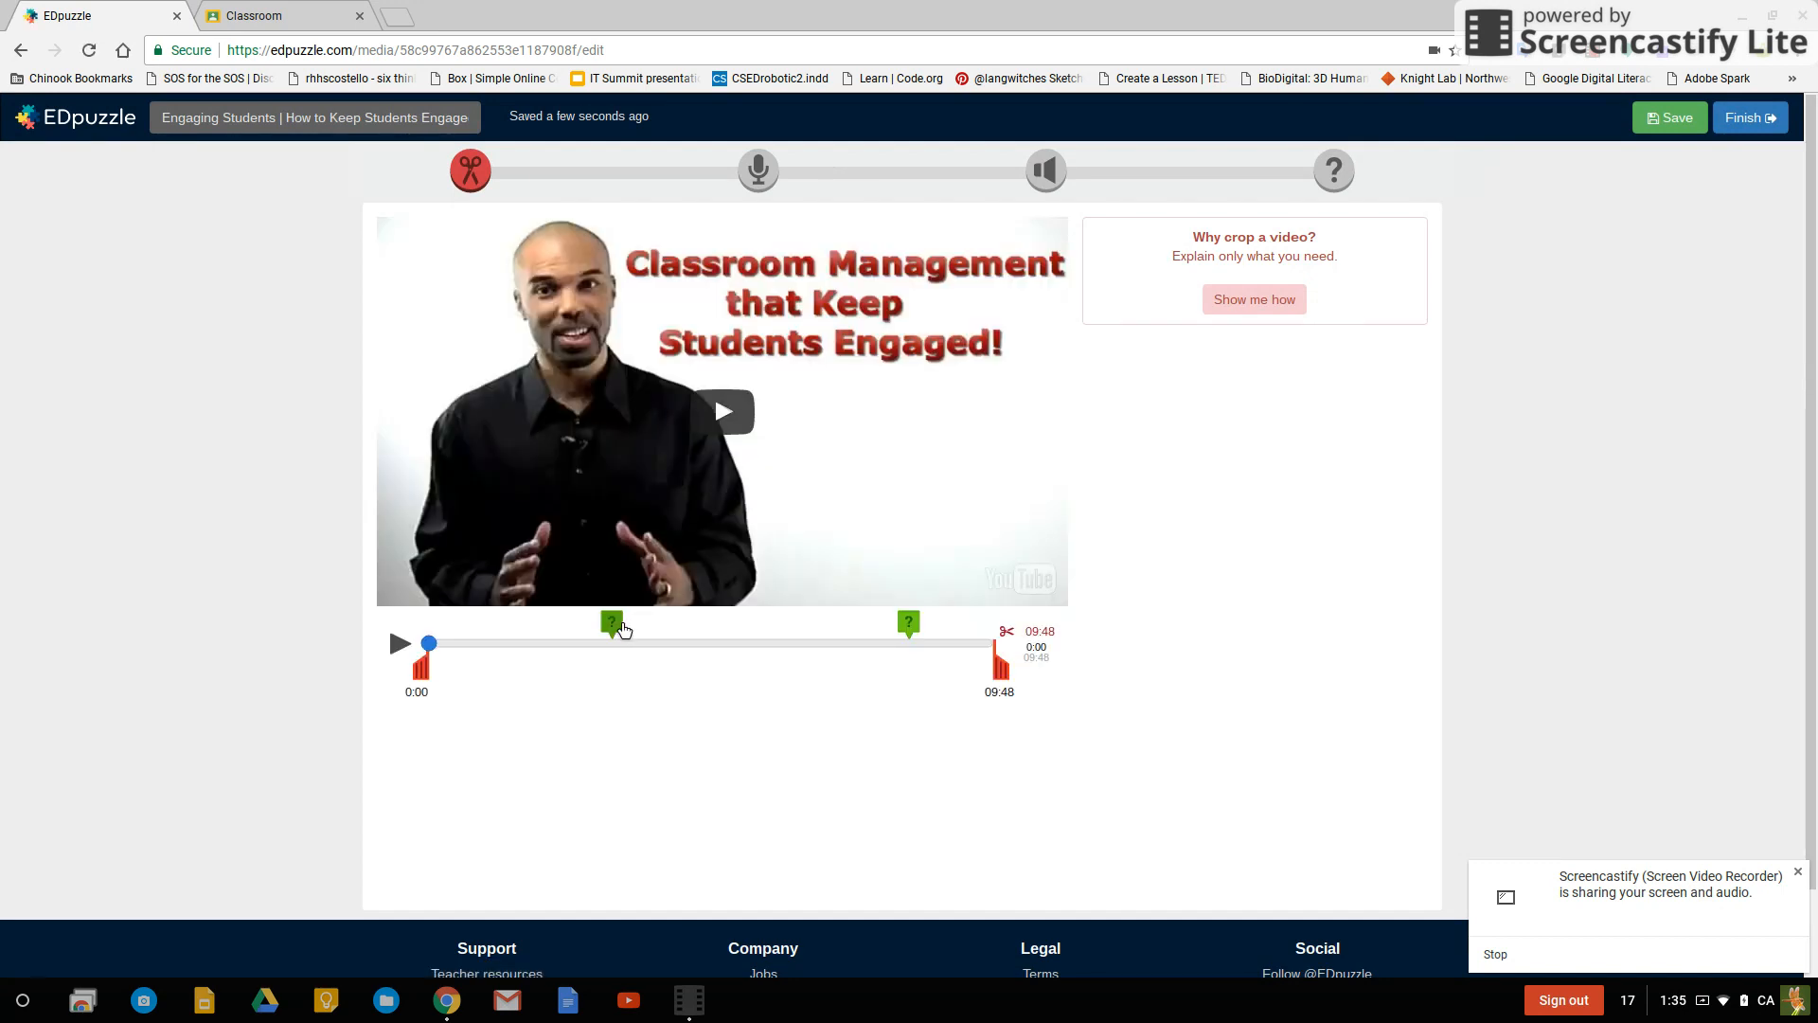
- Open the second quiz question on the timeline and try cropping the video to the section from 01:58 to 05:31
click(915, 627)
mouse_move(917, 626)
mouse_down()
mouse_move(894, 626)
mouse_move(909, 626)
mouse_up()
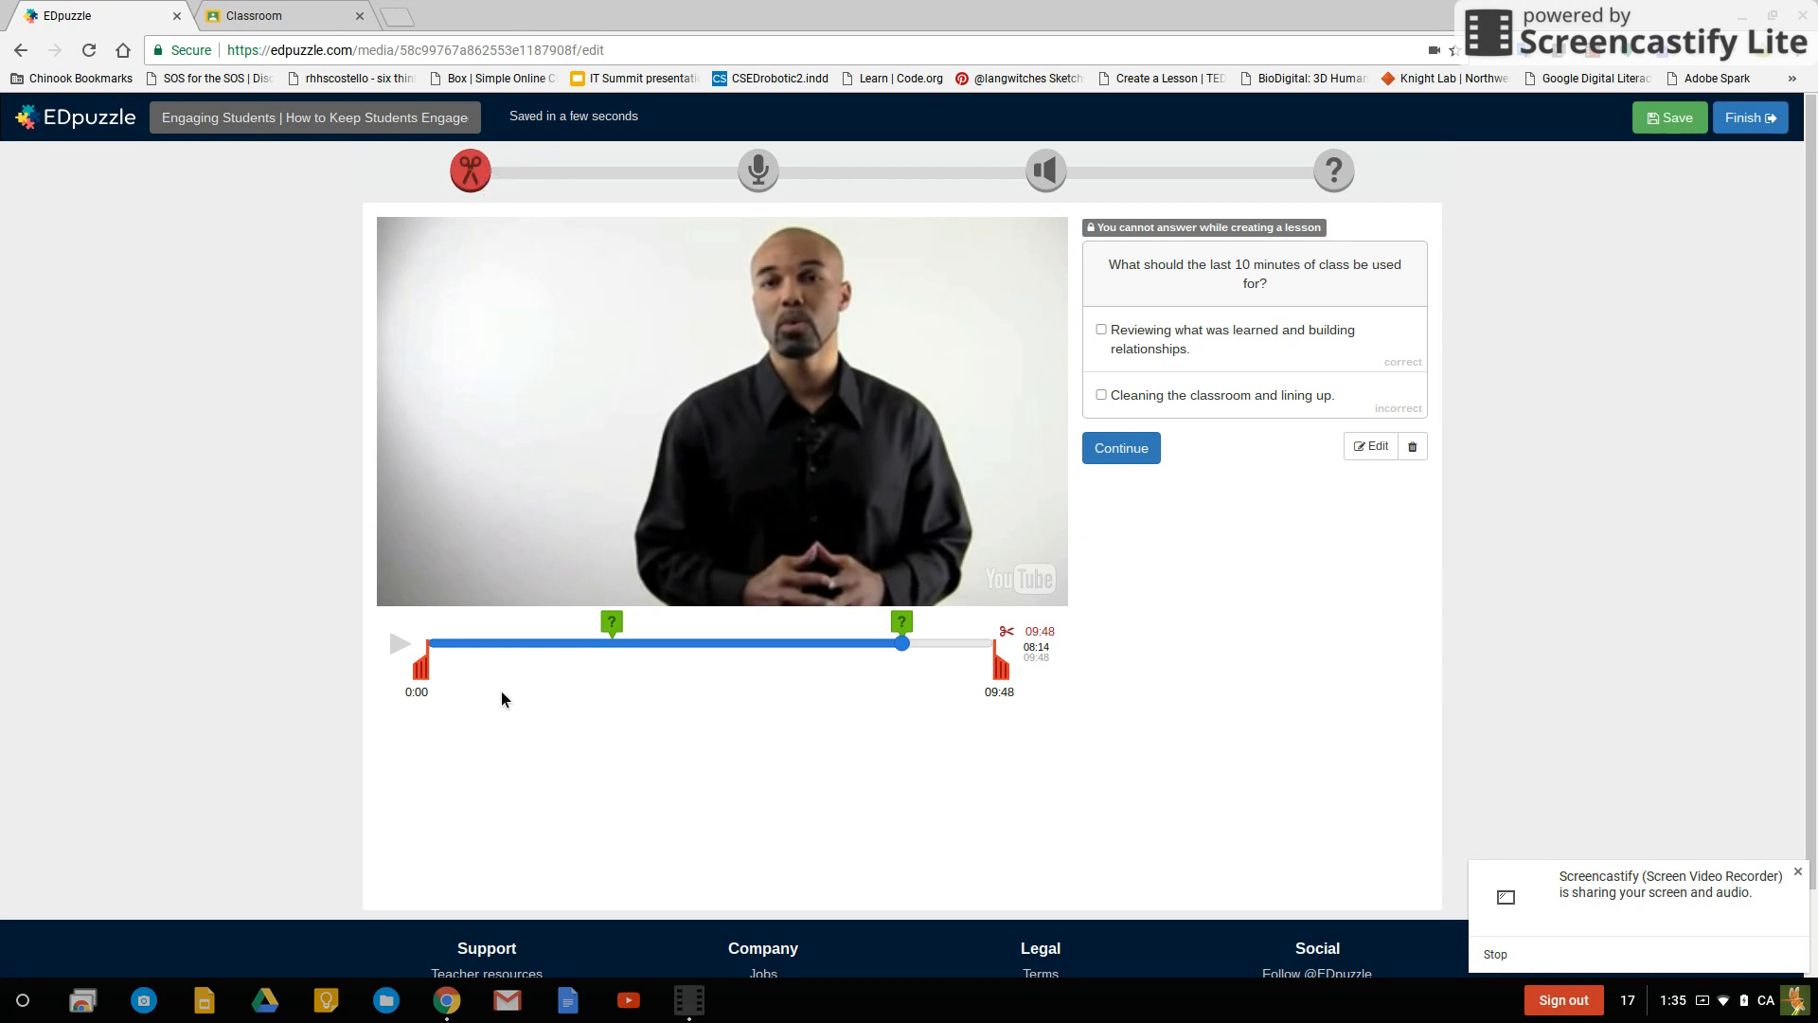
drag(1001, 675, 755, 692)
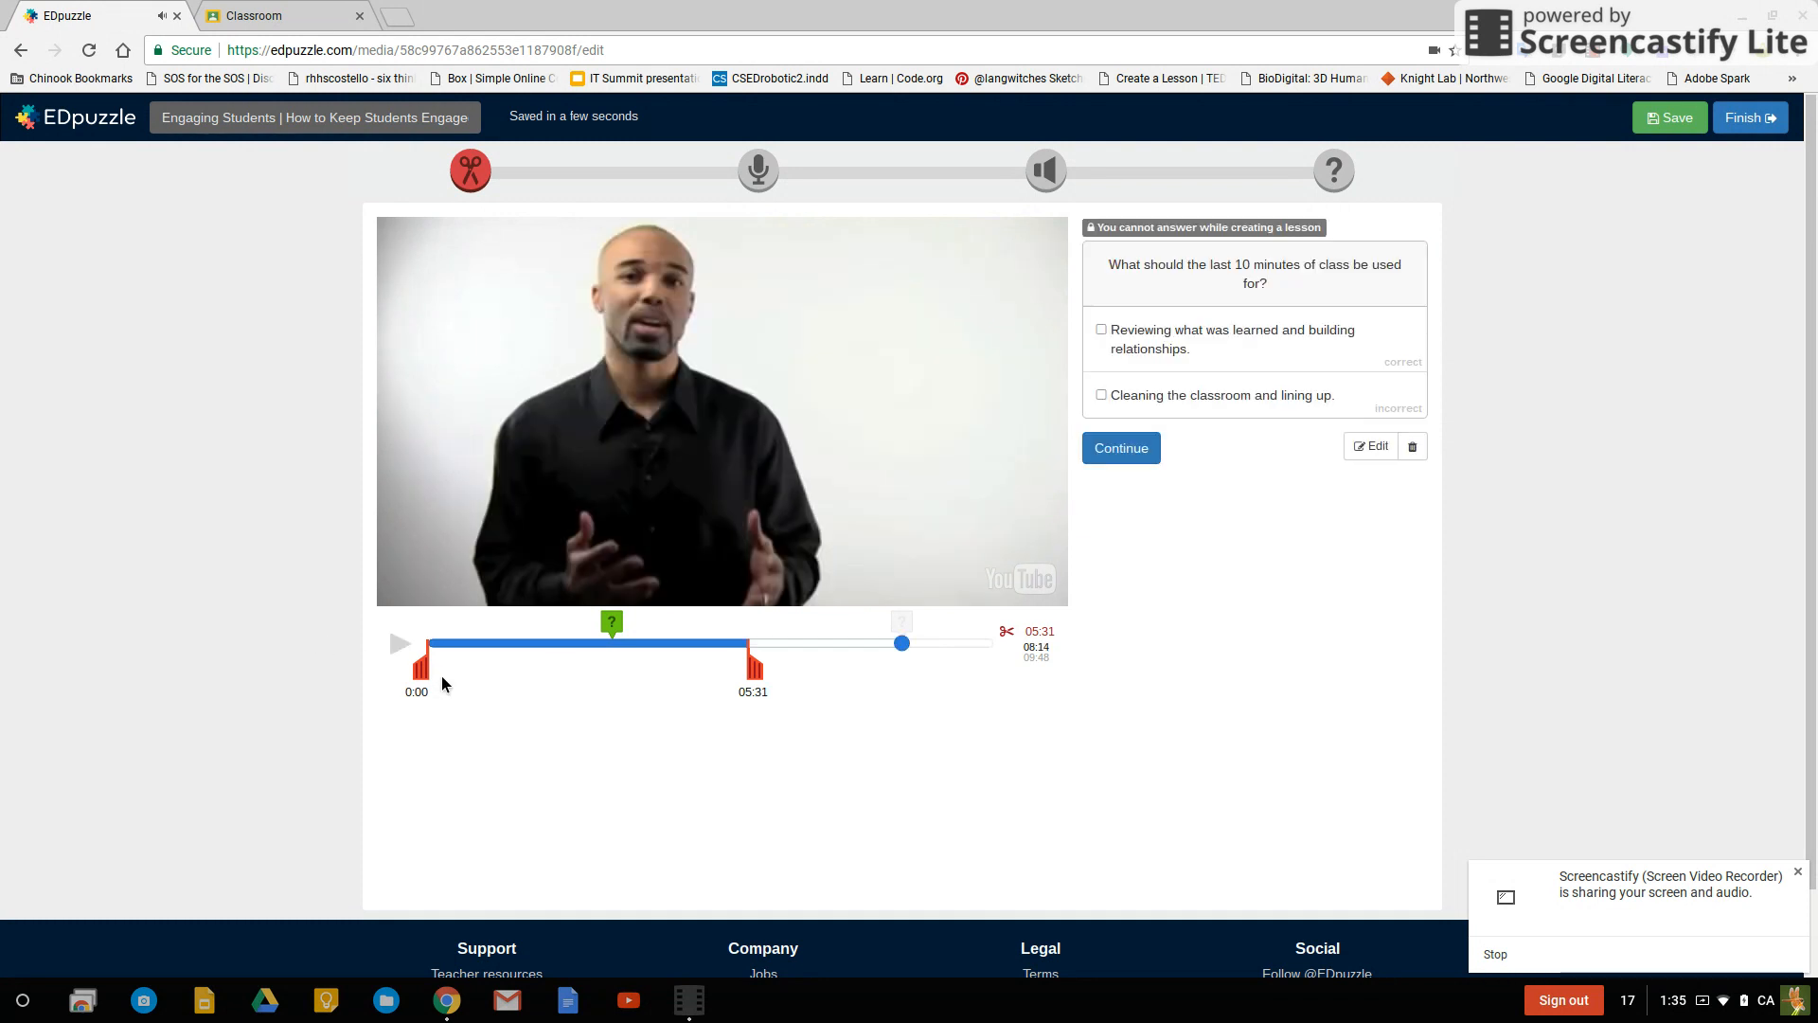
drag(441, 681, 535, 684)
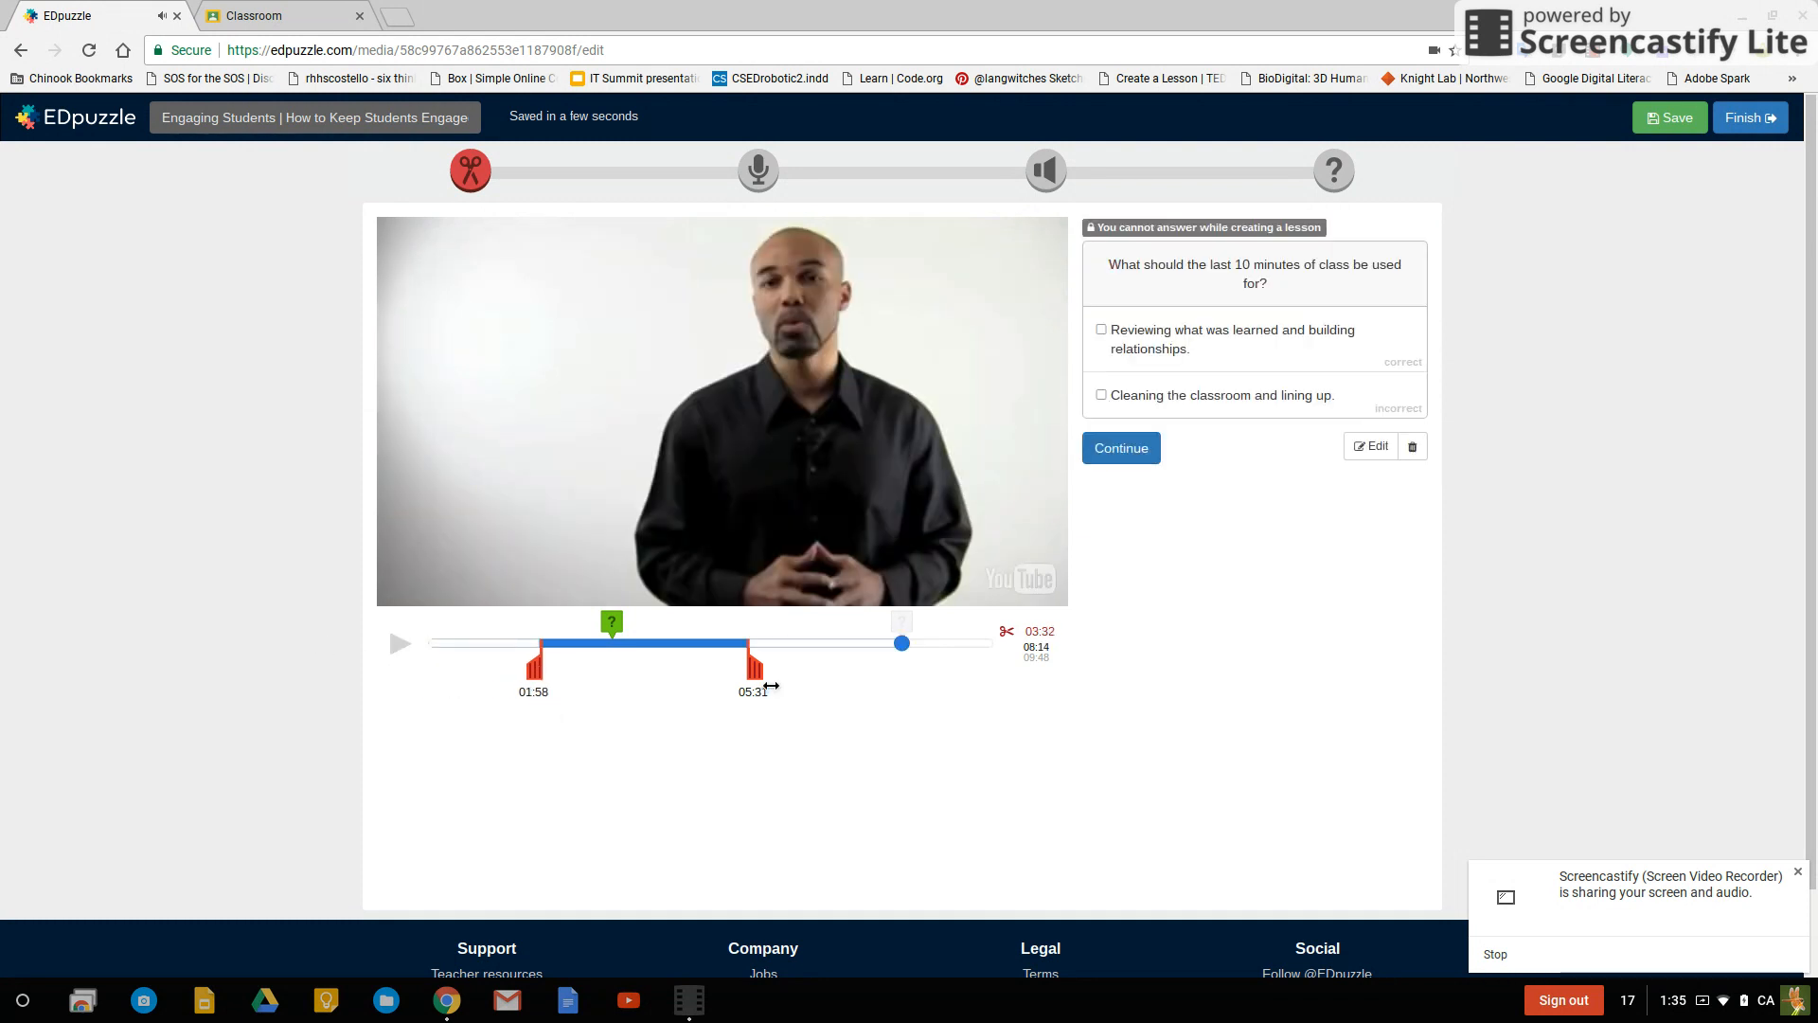
- Crop the video to run from 0:00 to 02:47, accepting the removal of its questions, and go on to the audio track stage
drag(752, 685, 386, 718)
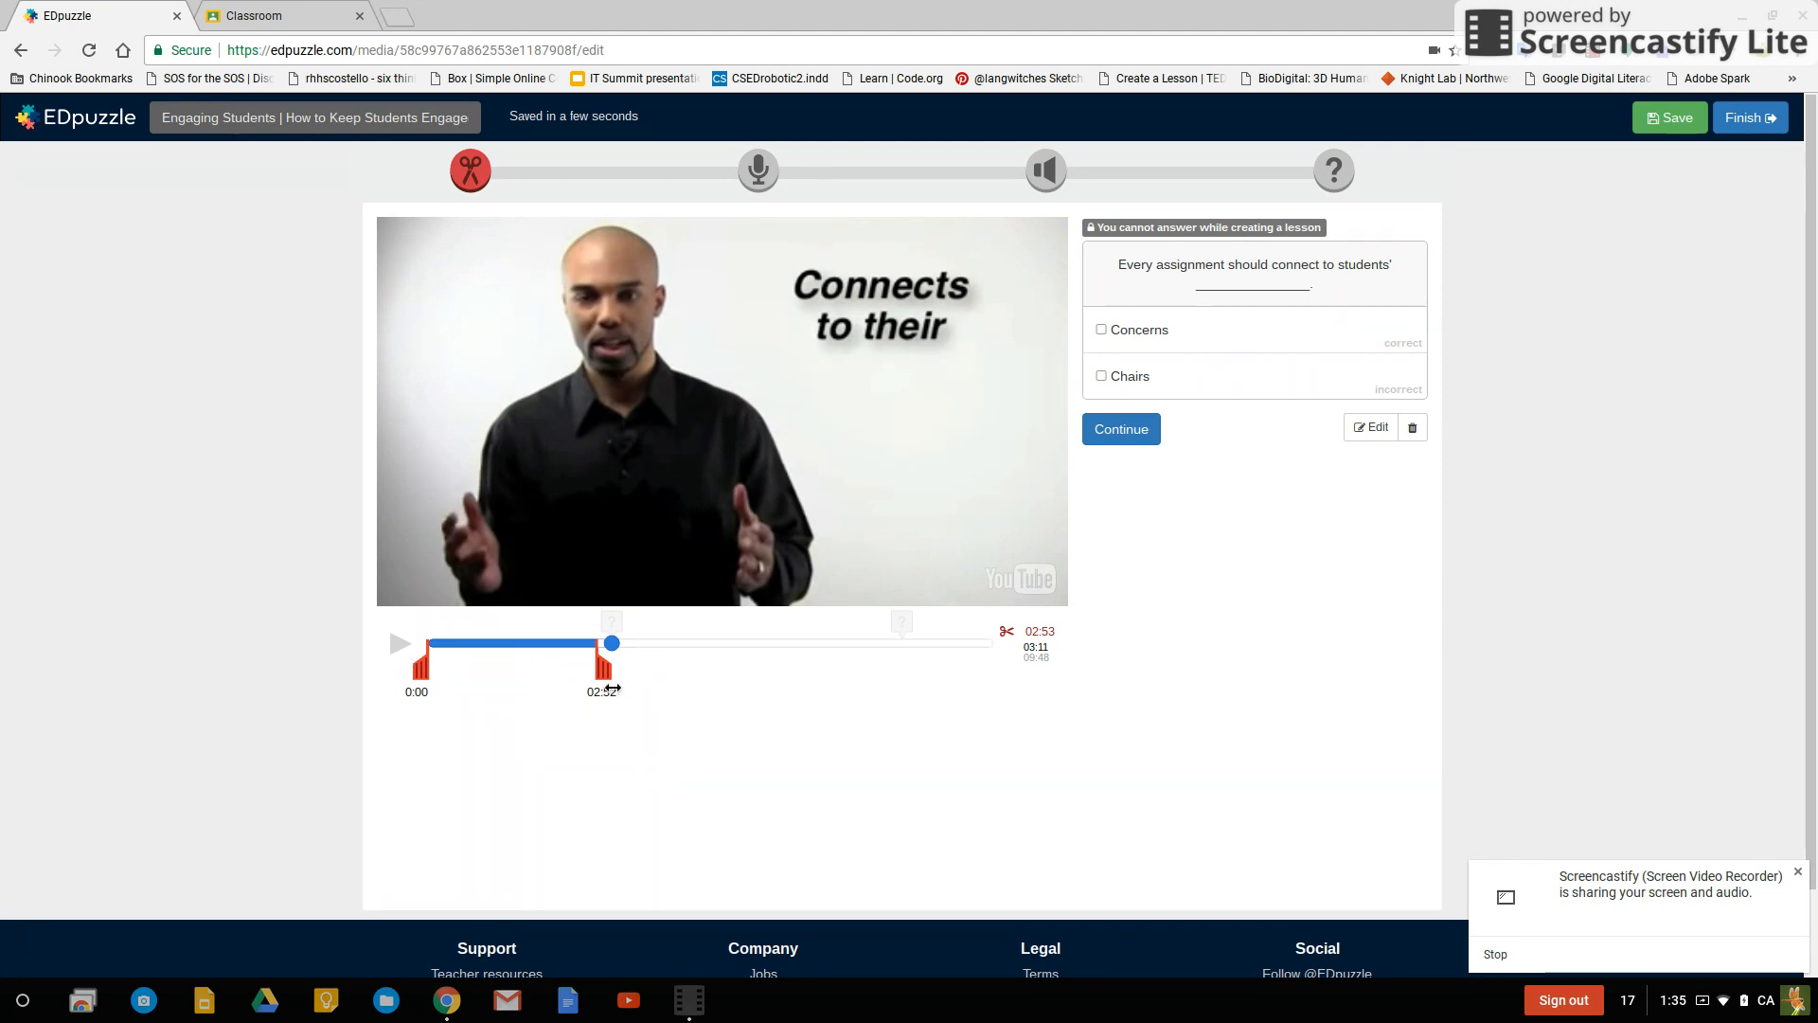
drag(612, 689, 608, 688)
click(771, 175)
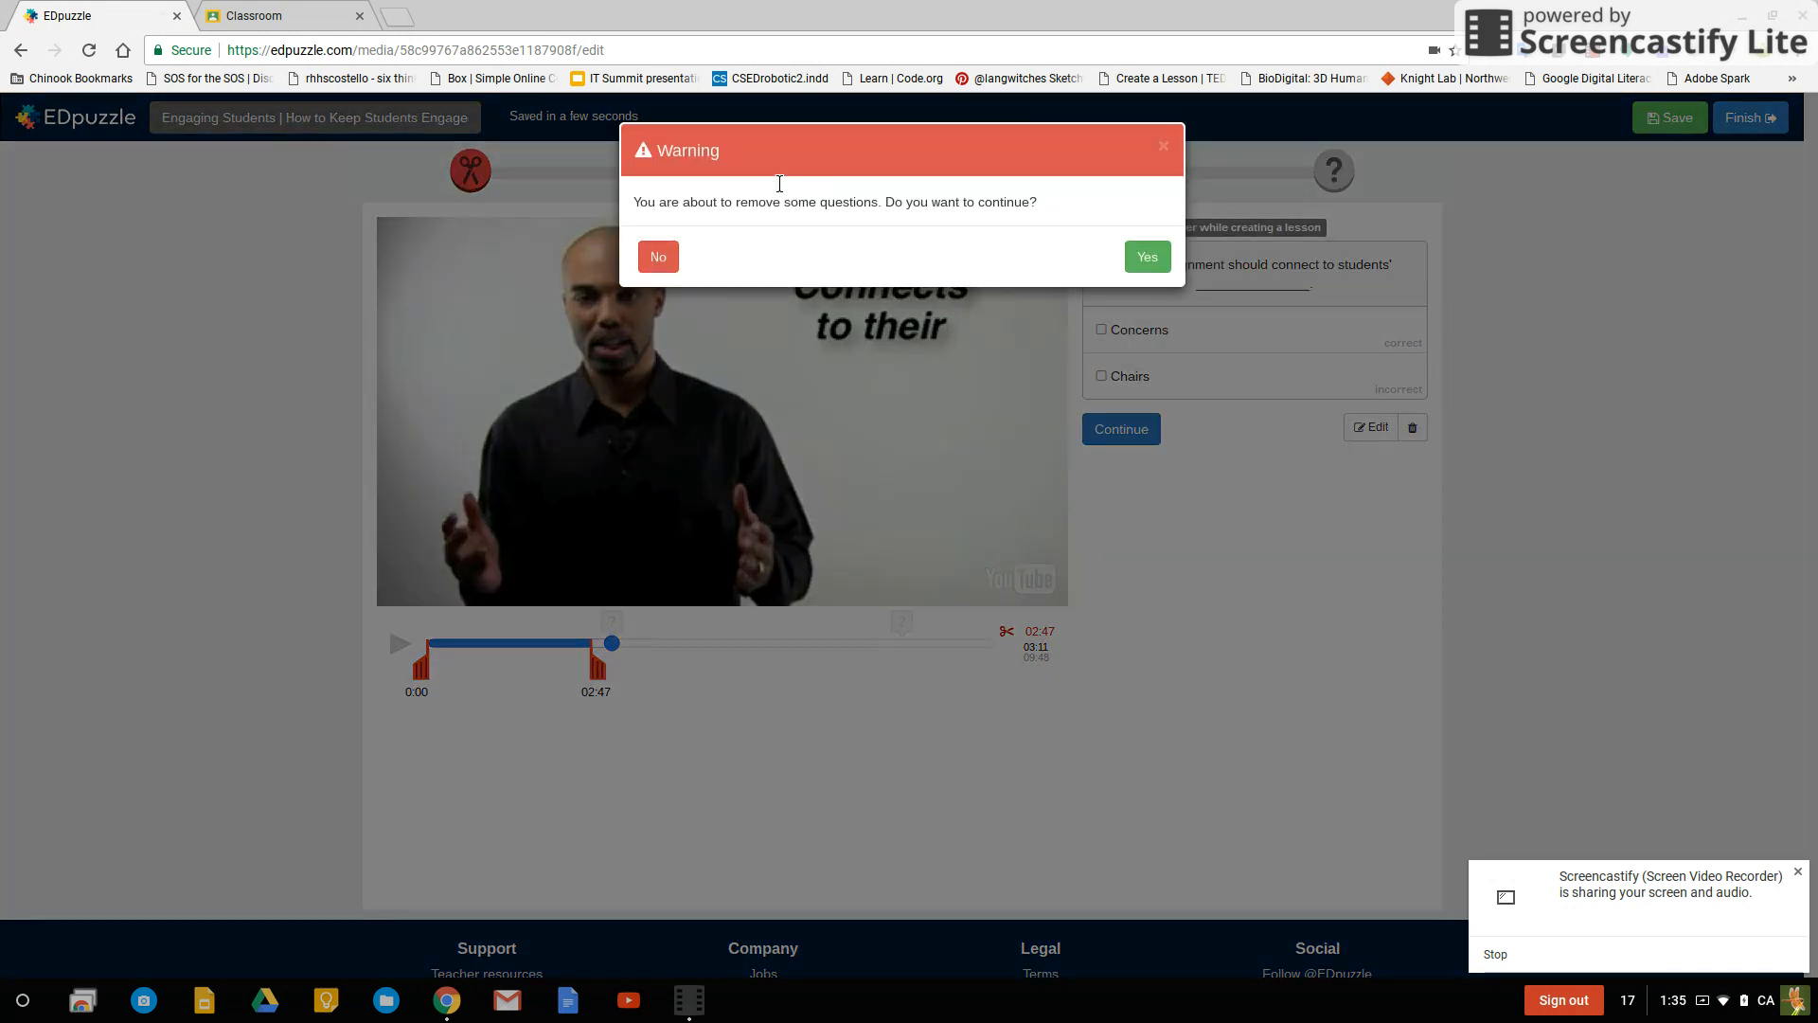
click(1148, 258)
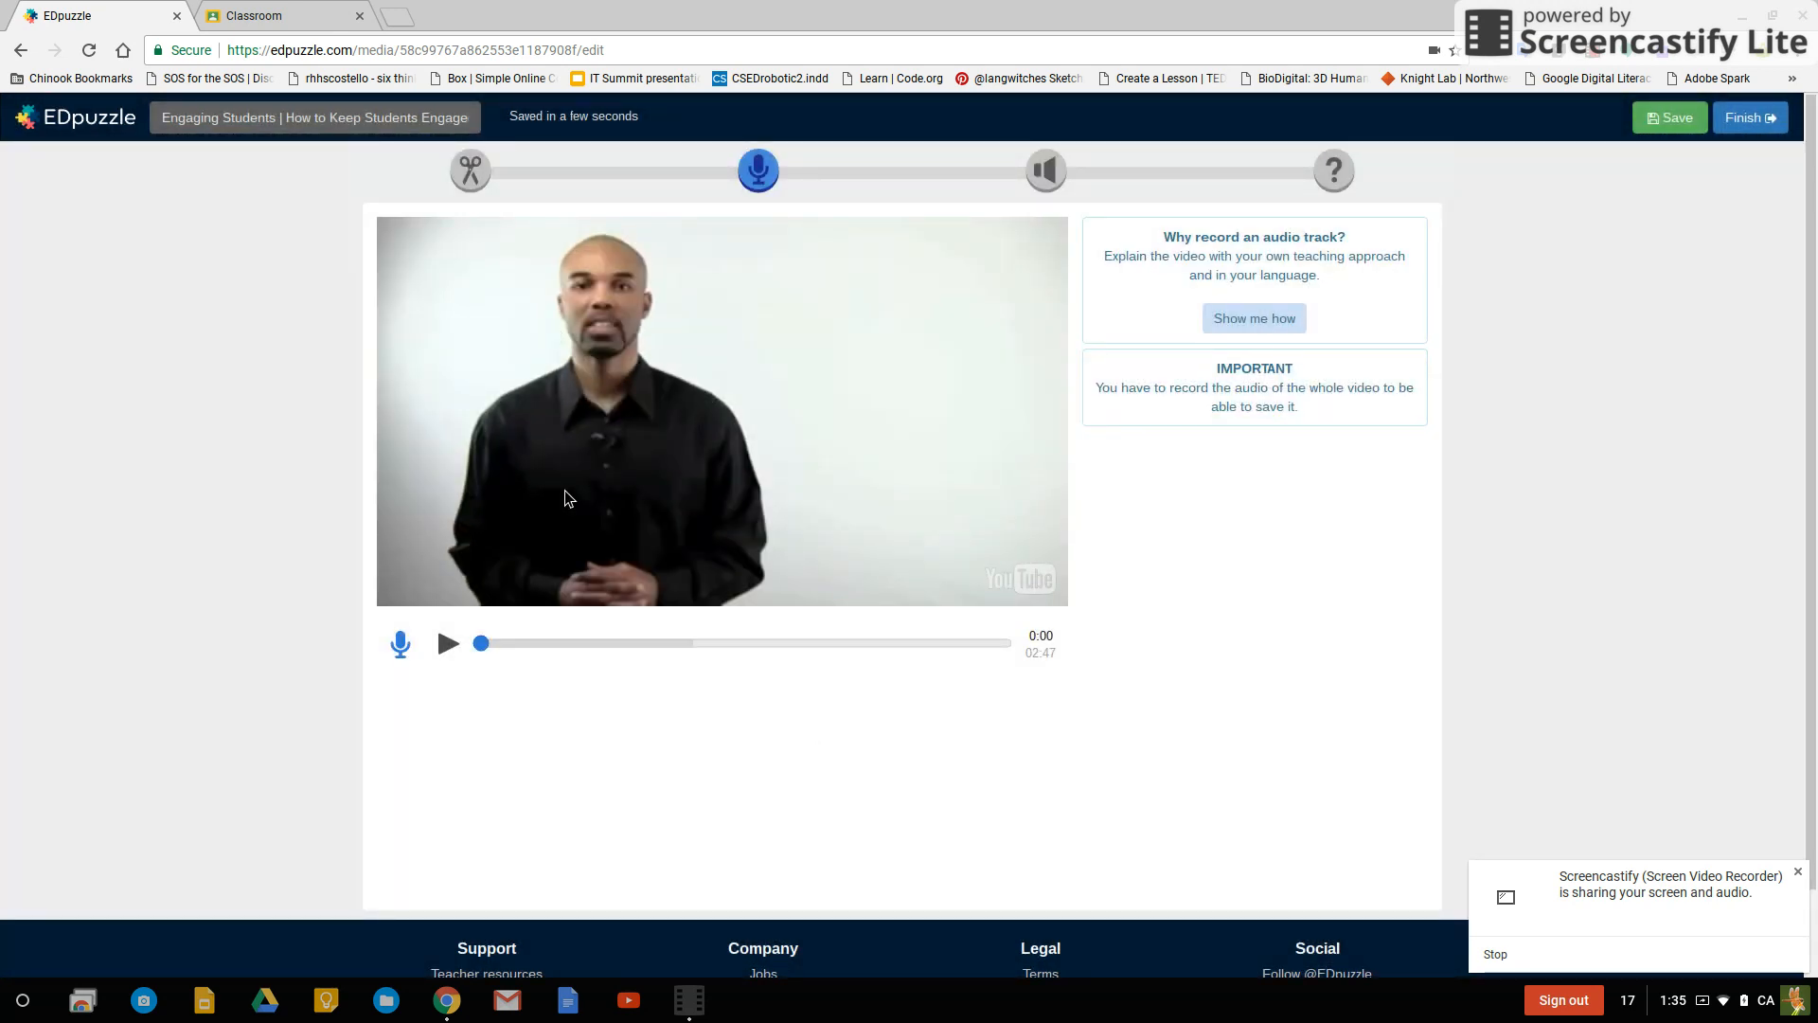
- Record a voice-over for about the first 21 seconds of the video and reset the whole recording
click(417, 660)
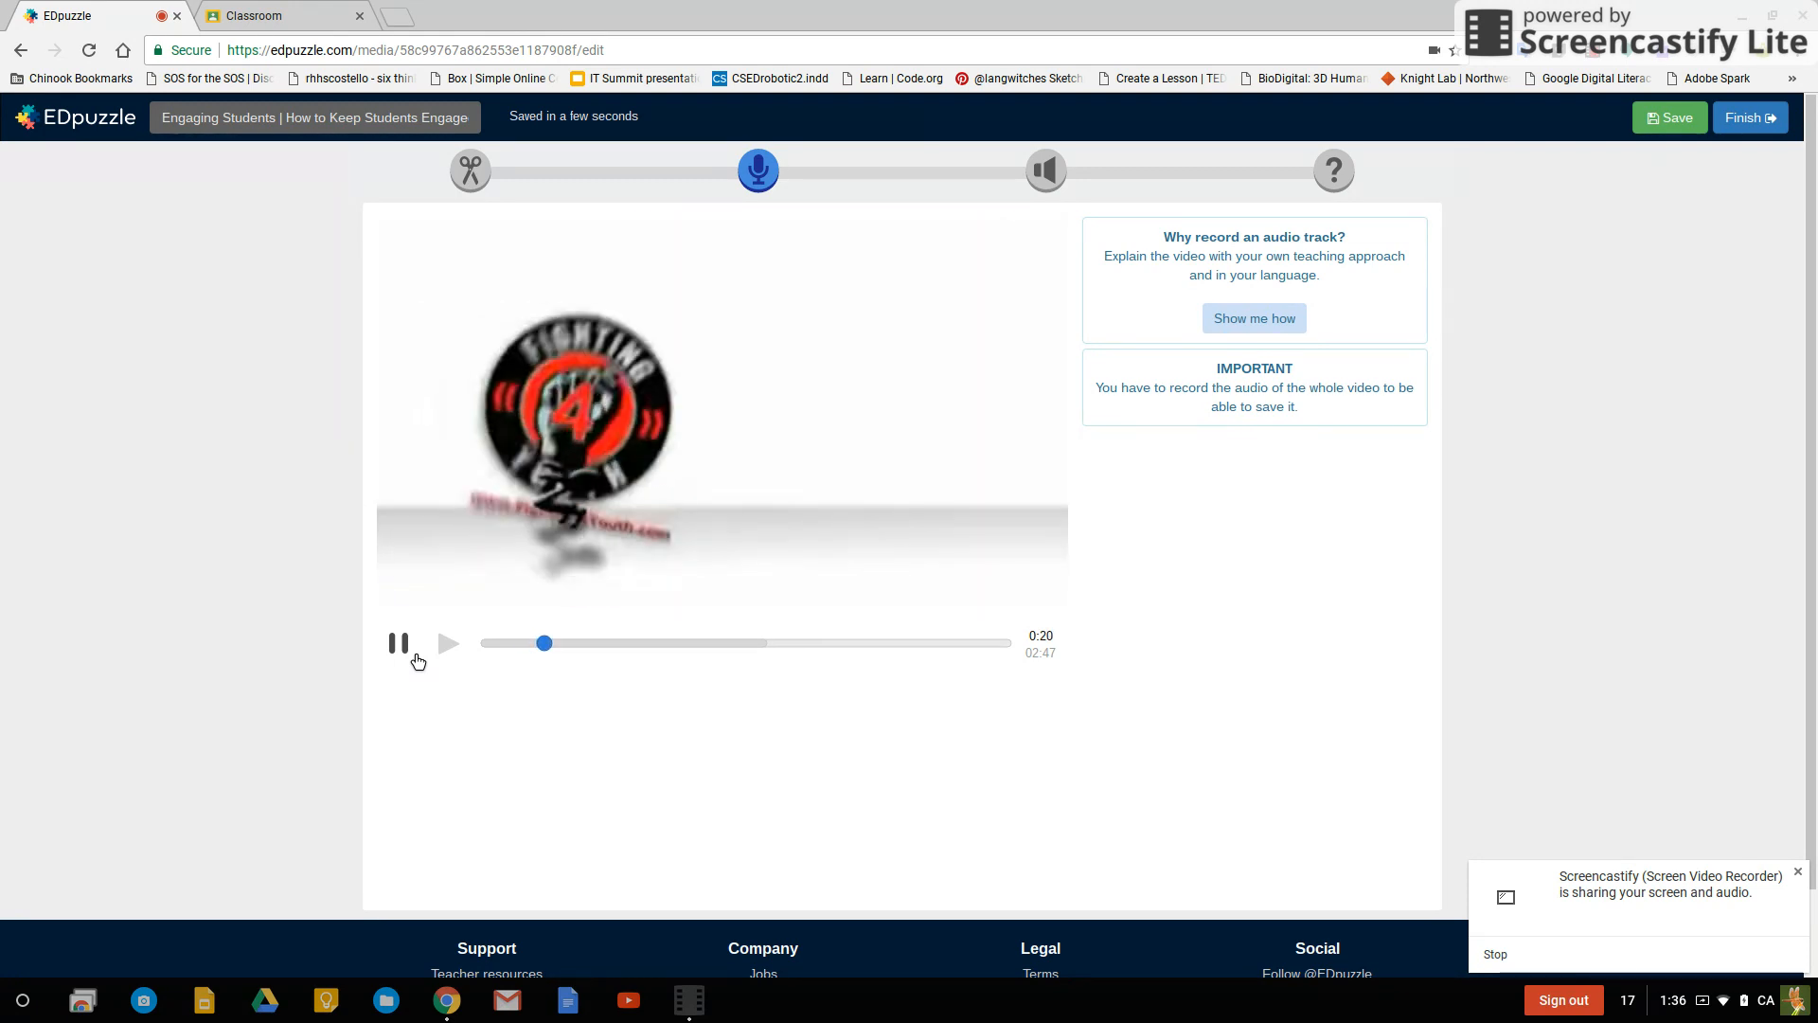
click(413, 656)
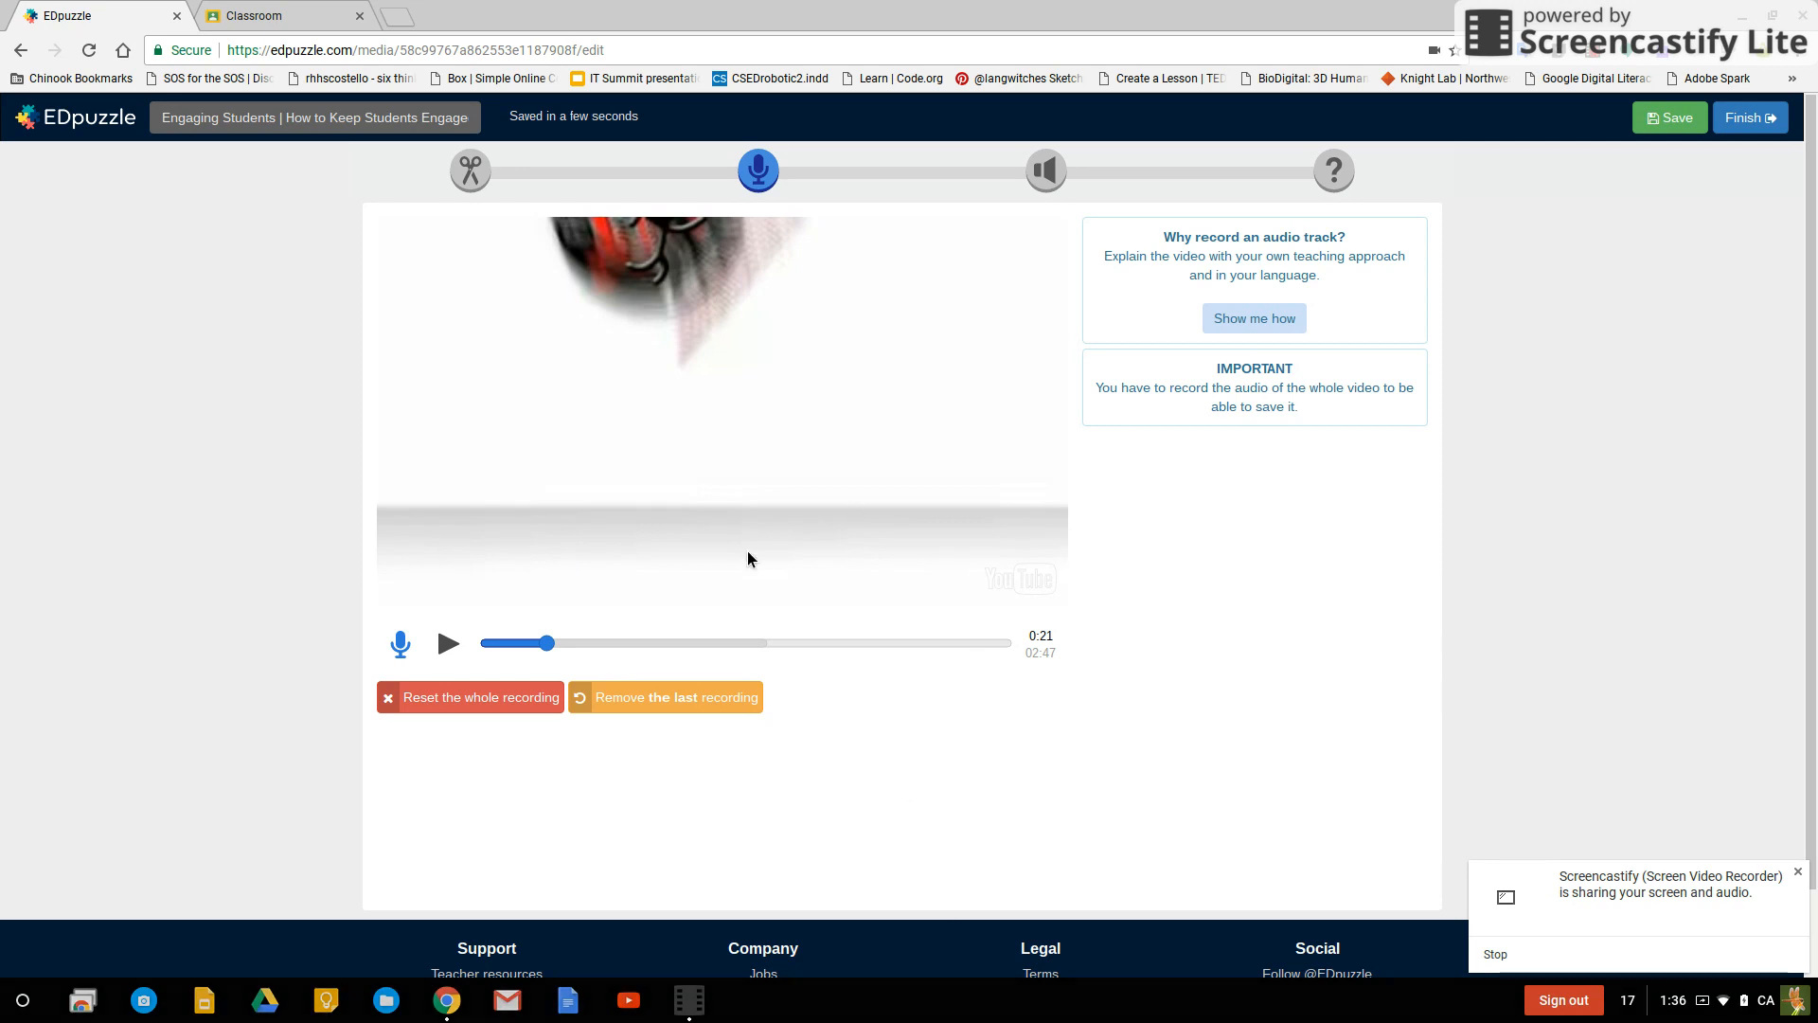
click(522, 699)
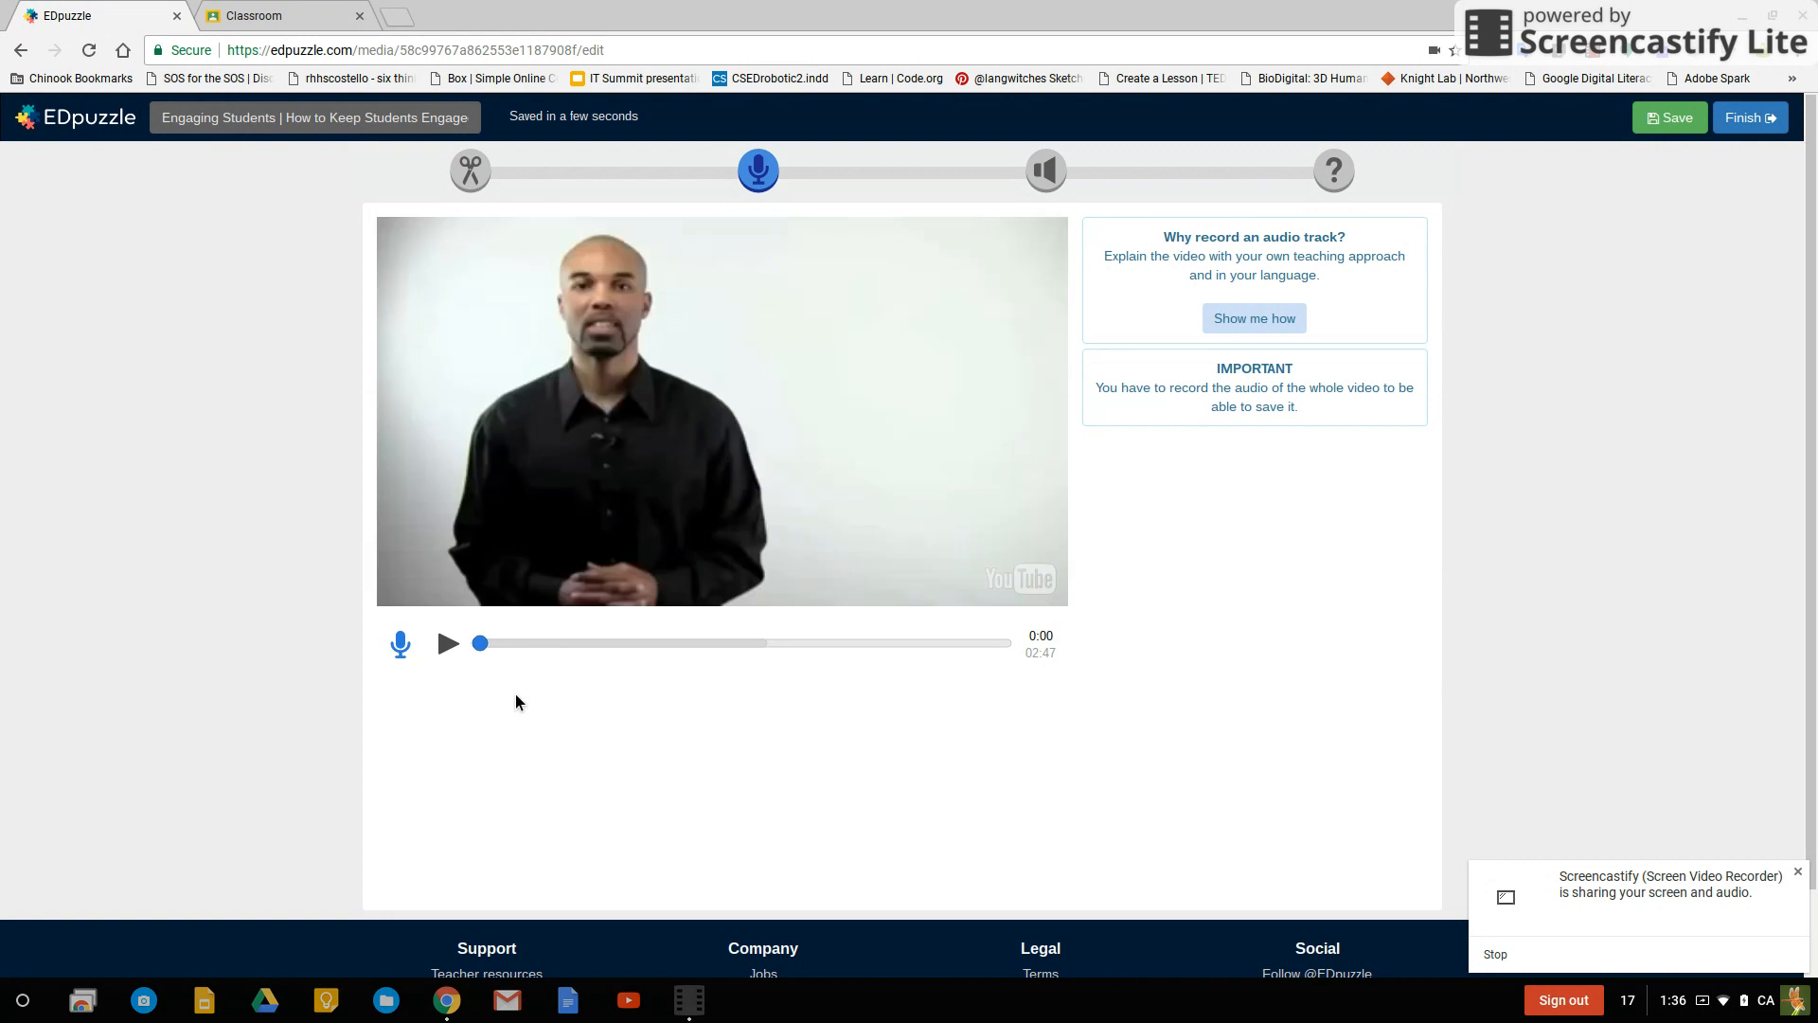
- Record a short audio note at 0:28 in the video
click(1047, 174)
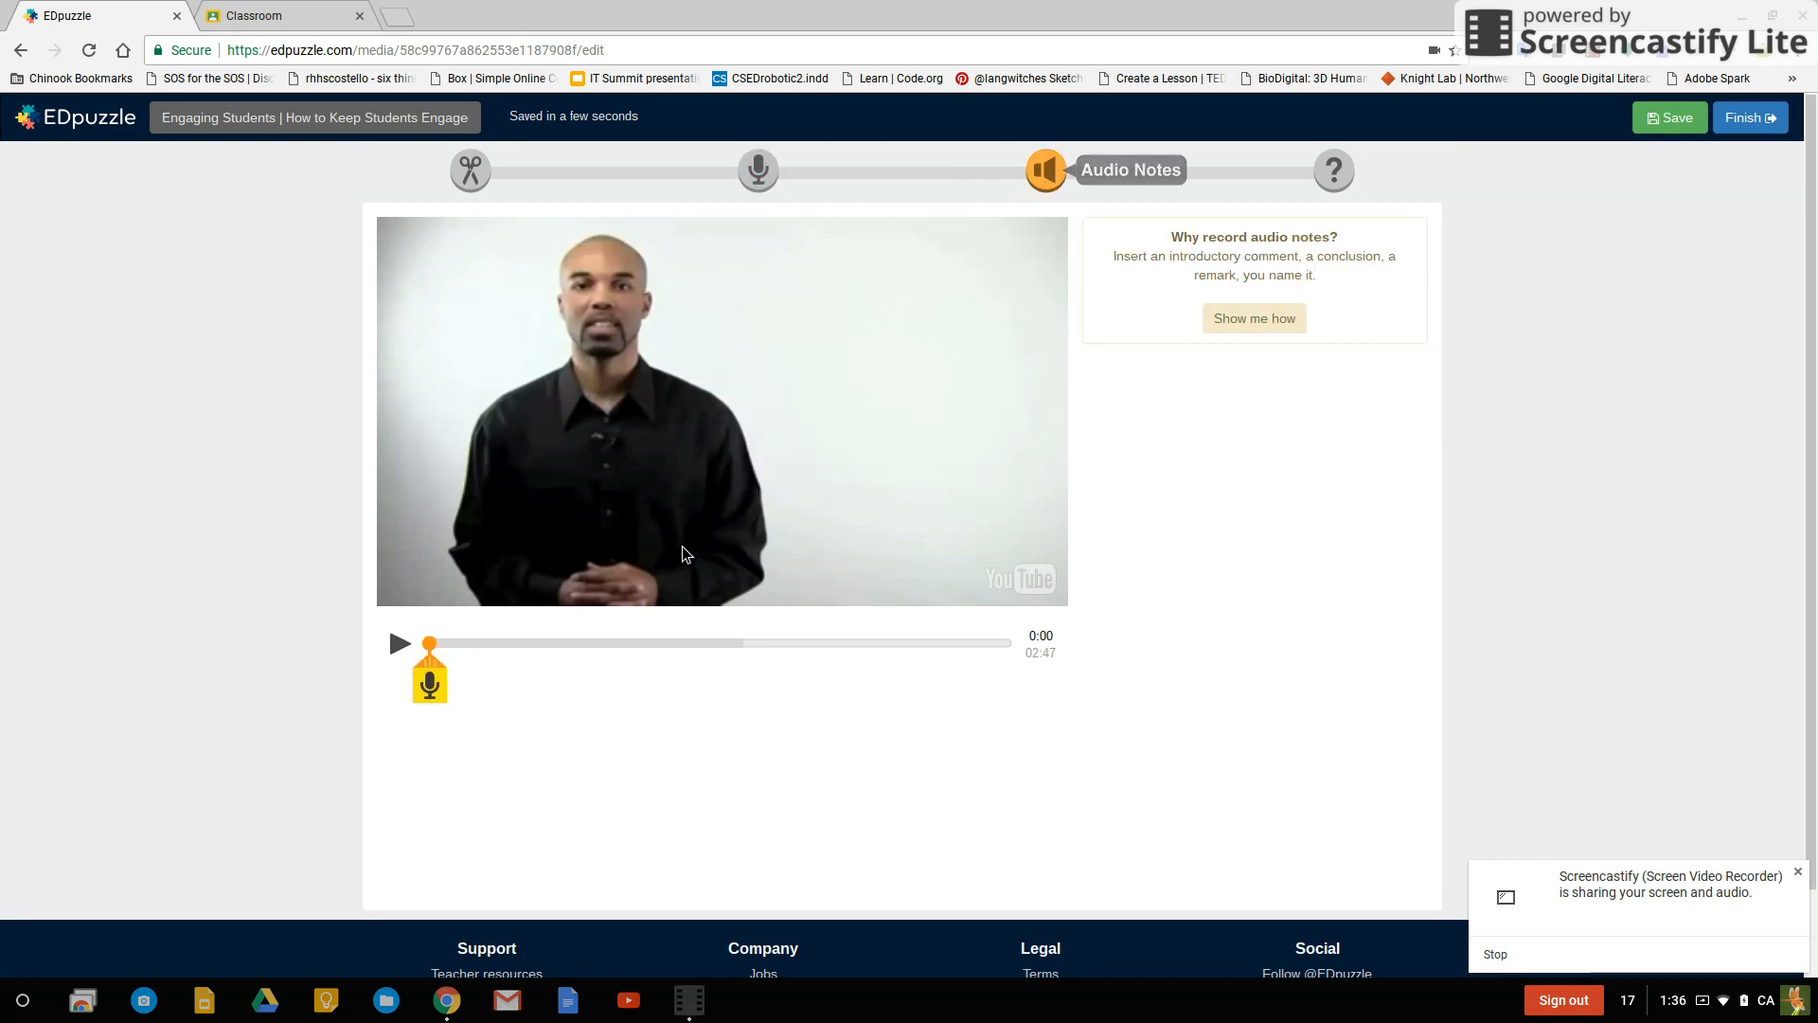
click(405, 646)
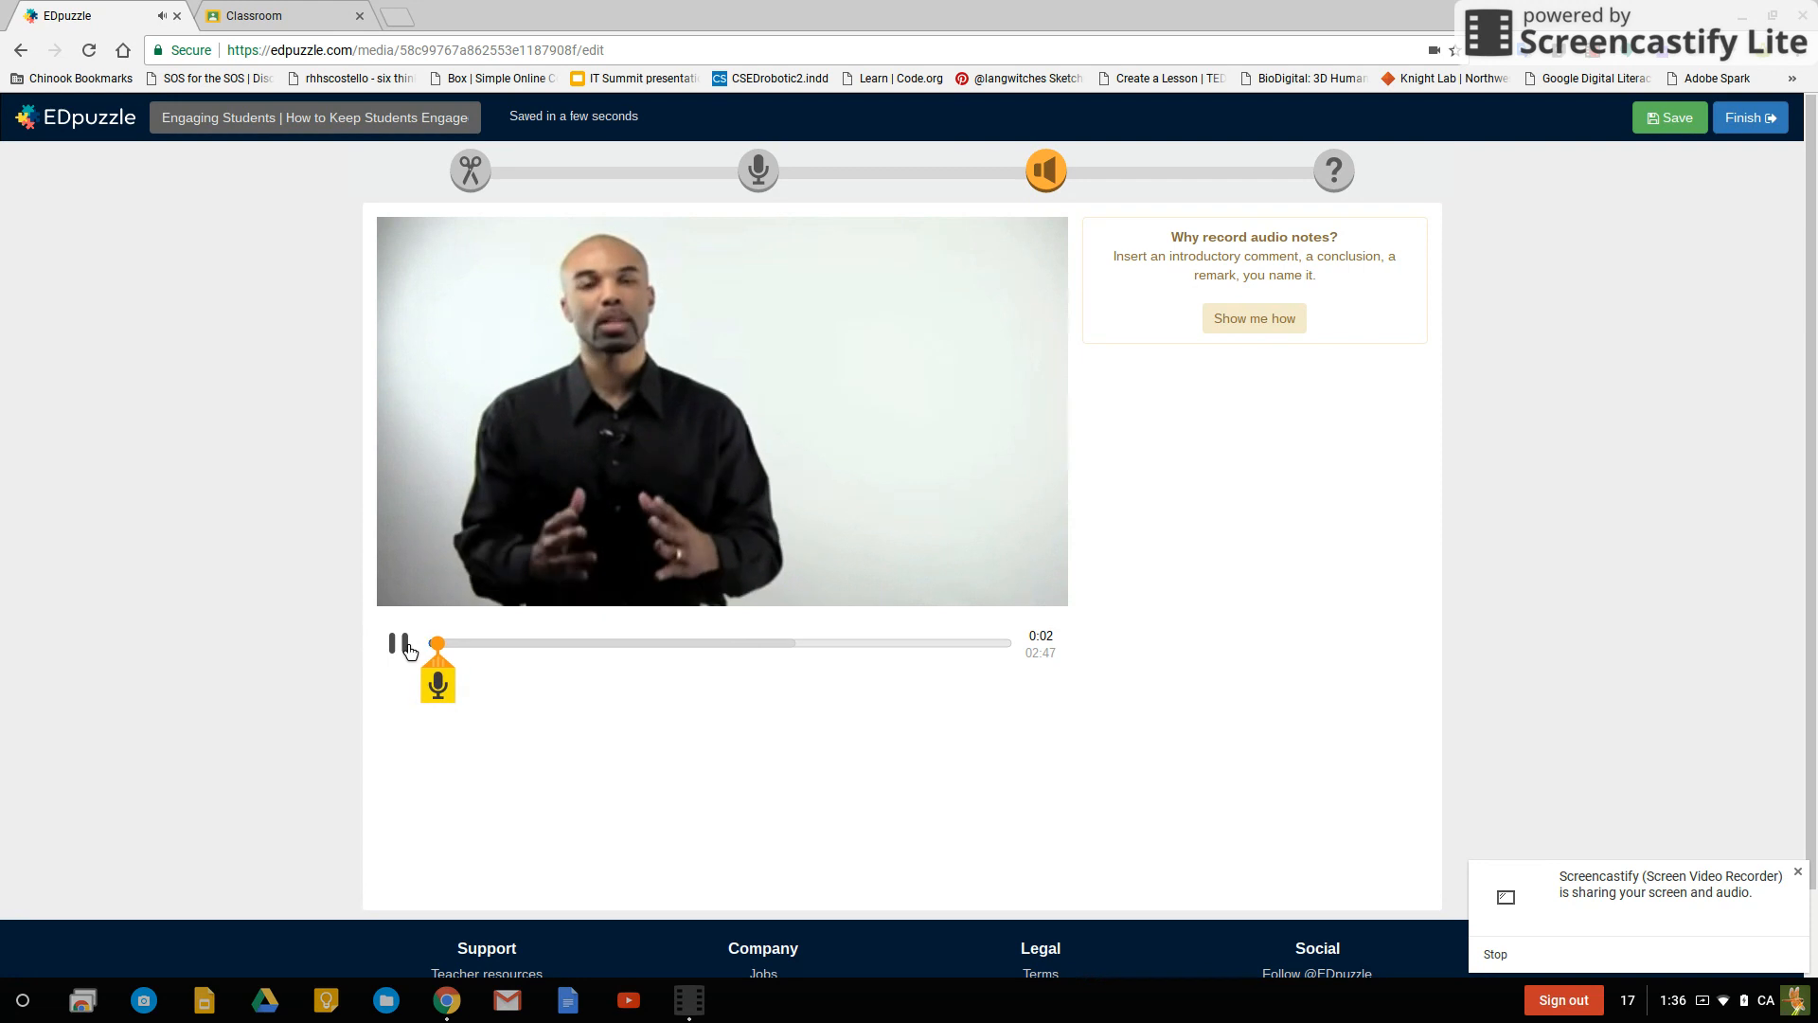
click(410, 652)
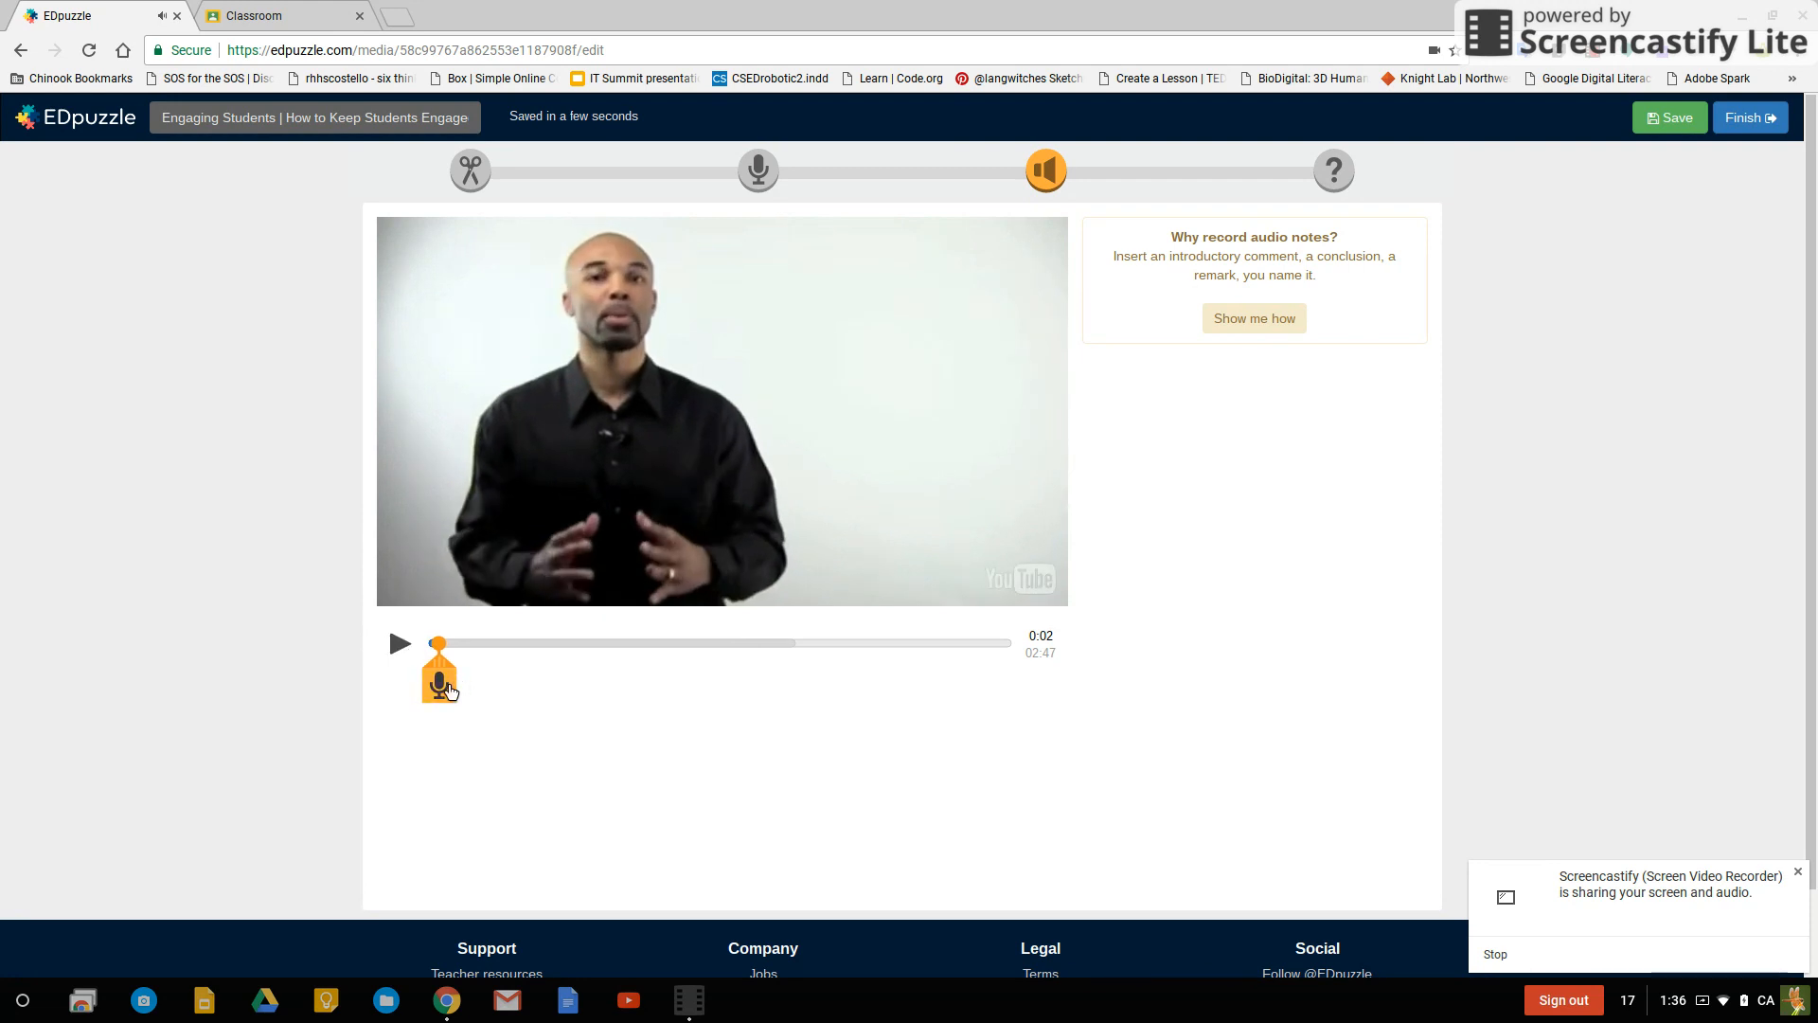
mouse_move(460, 691)
mouse_down()
mouse_move(519, 699)
mouse_move(505, 654)
mouse_move(553, 658)
mouse_up()
drag(553, 657, 541, 657)
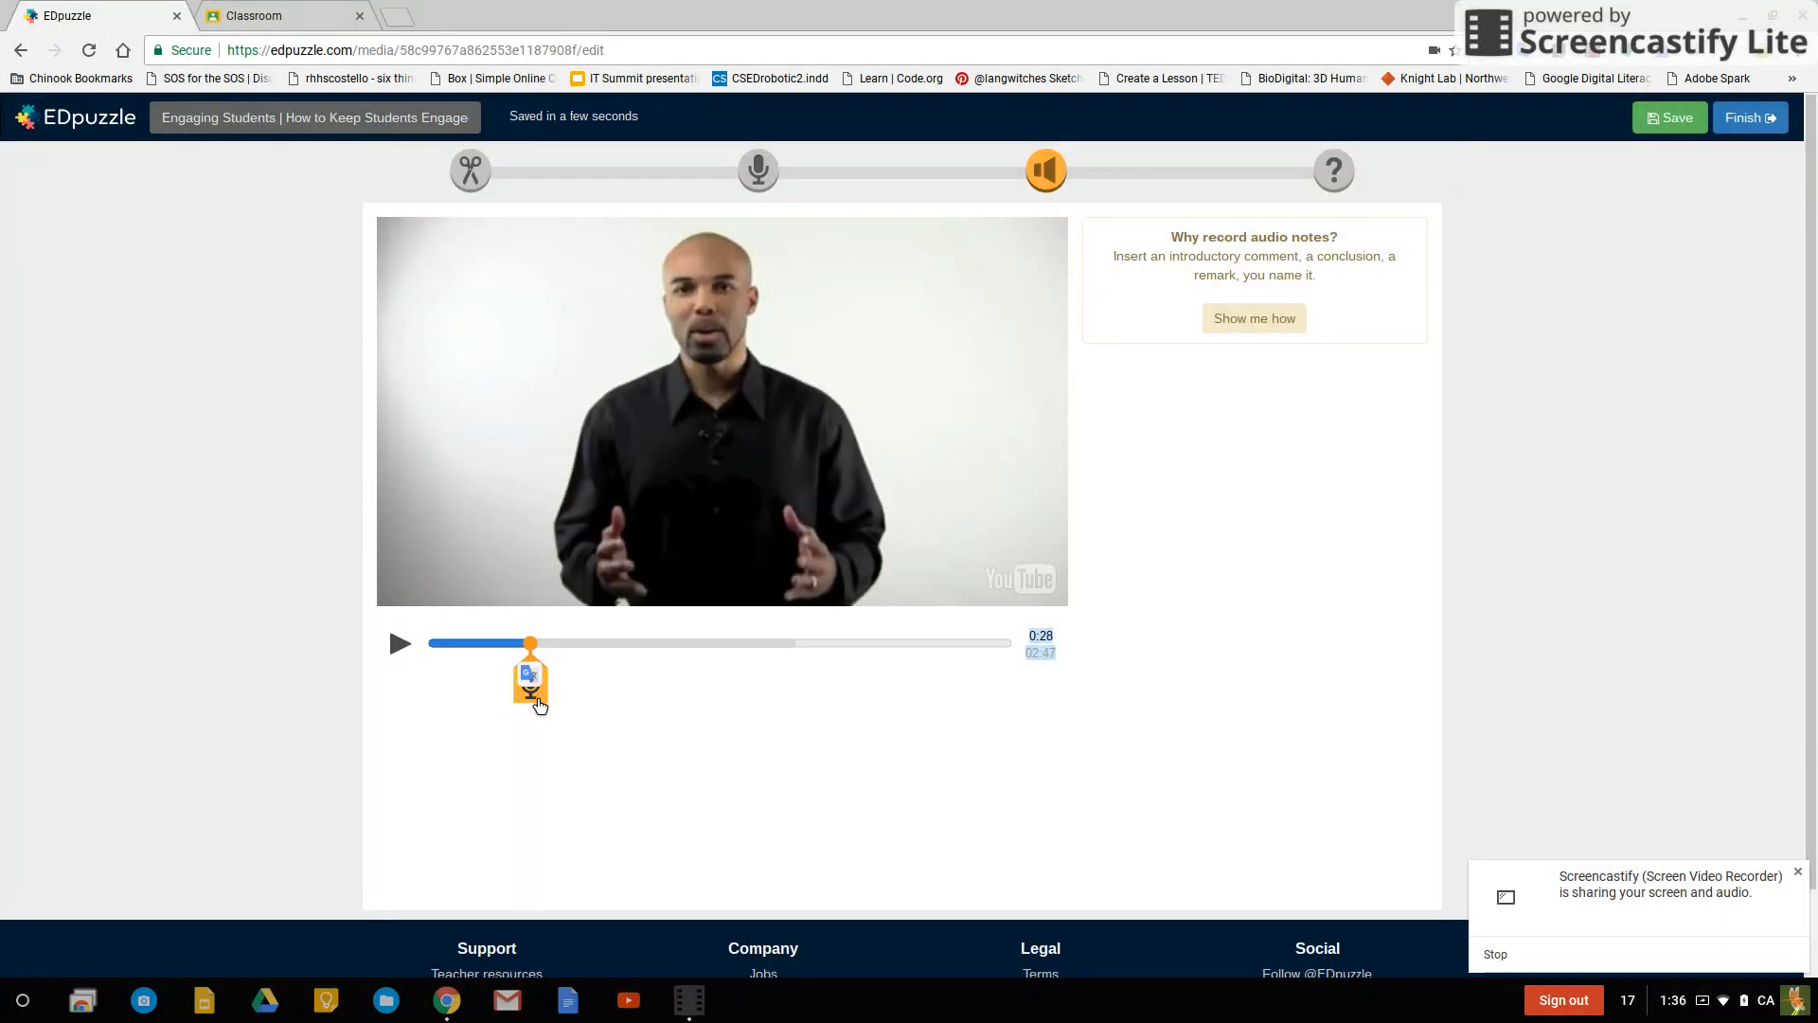
click(536, 701)
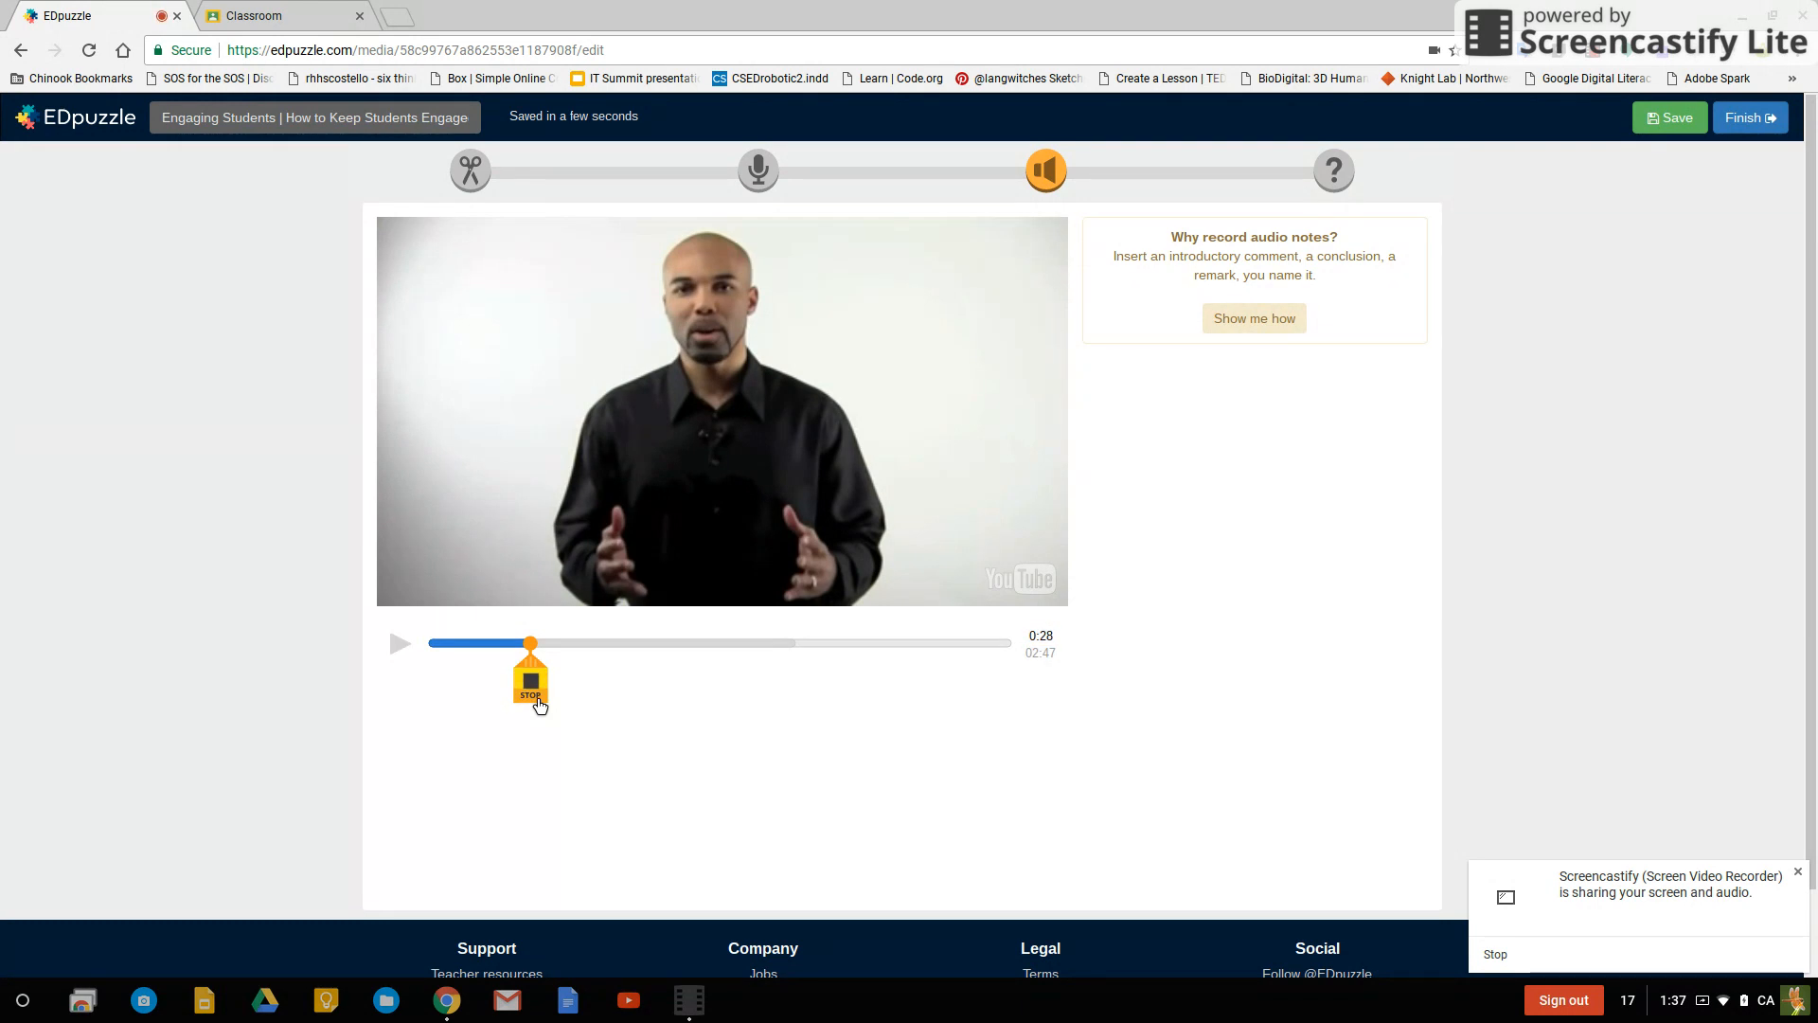
click(533, 691)
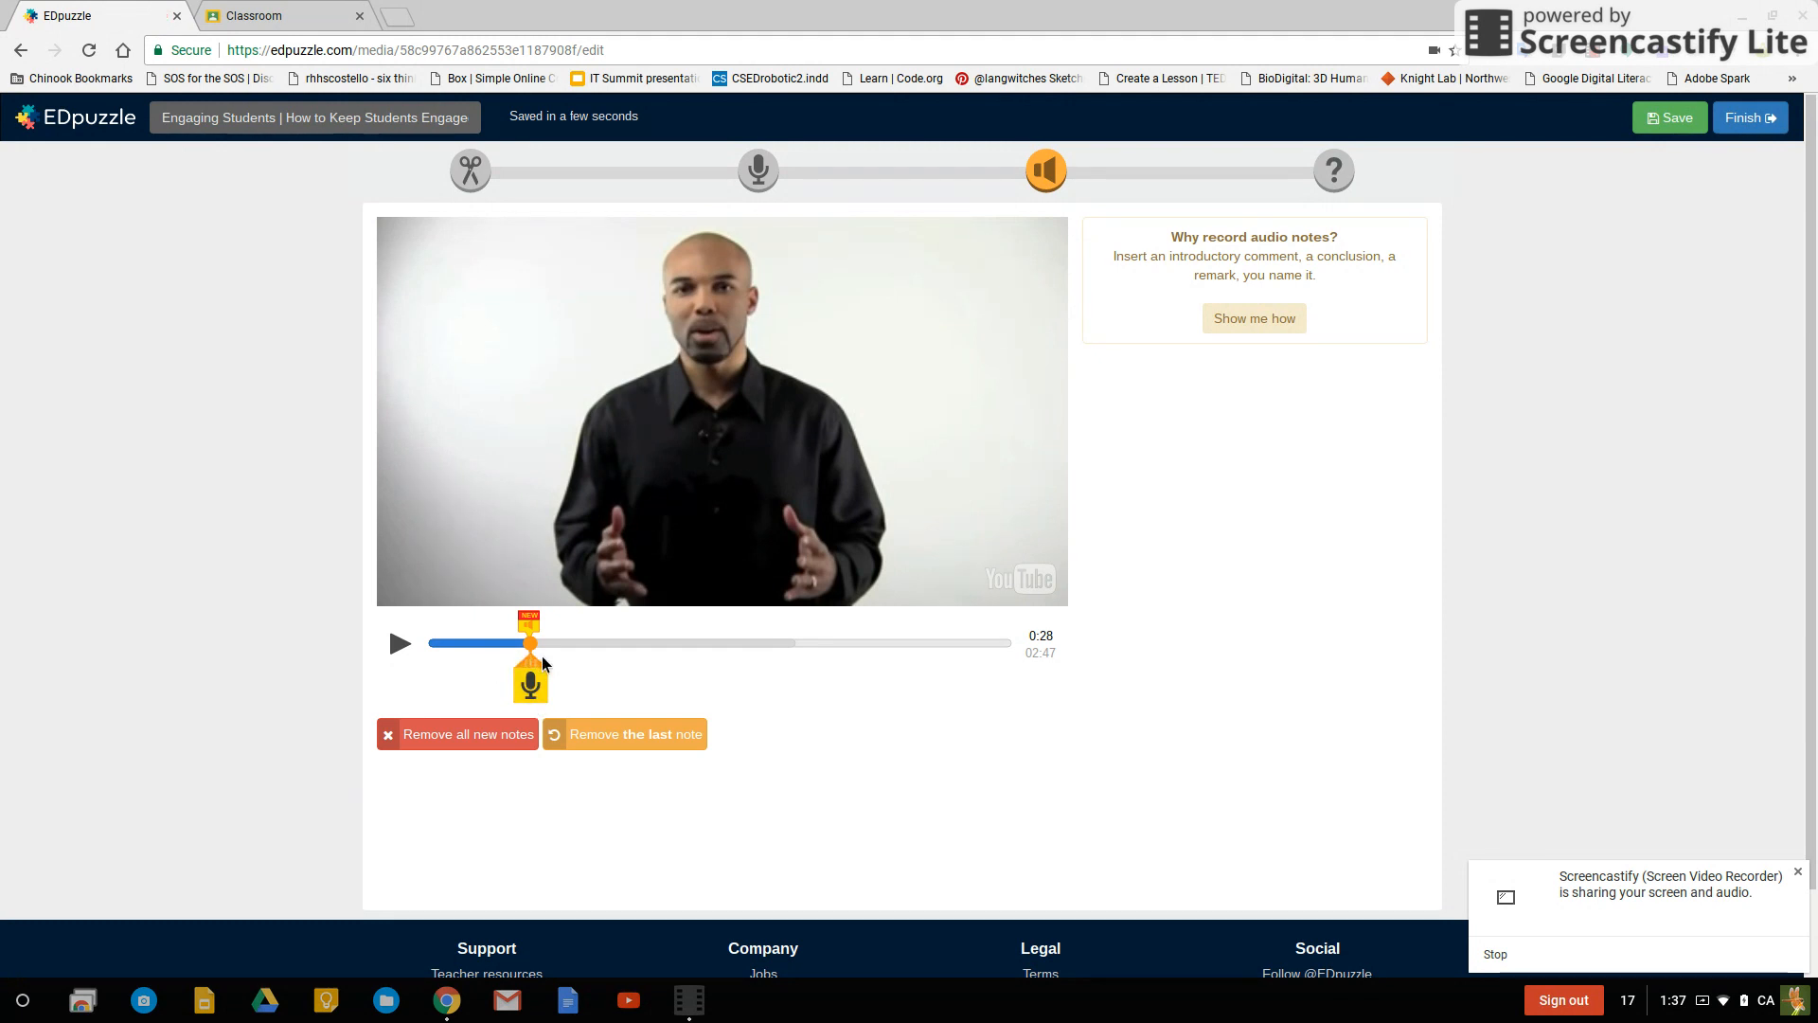
- Move the playback position to 01:05 and add a quiz question there
mouse_move(541, 656)
mouse_down()
mouse_move(597, 656)
mouse_move(531, 656)
mouse_up()
click(399, 646)
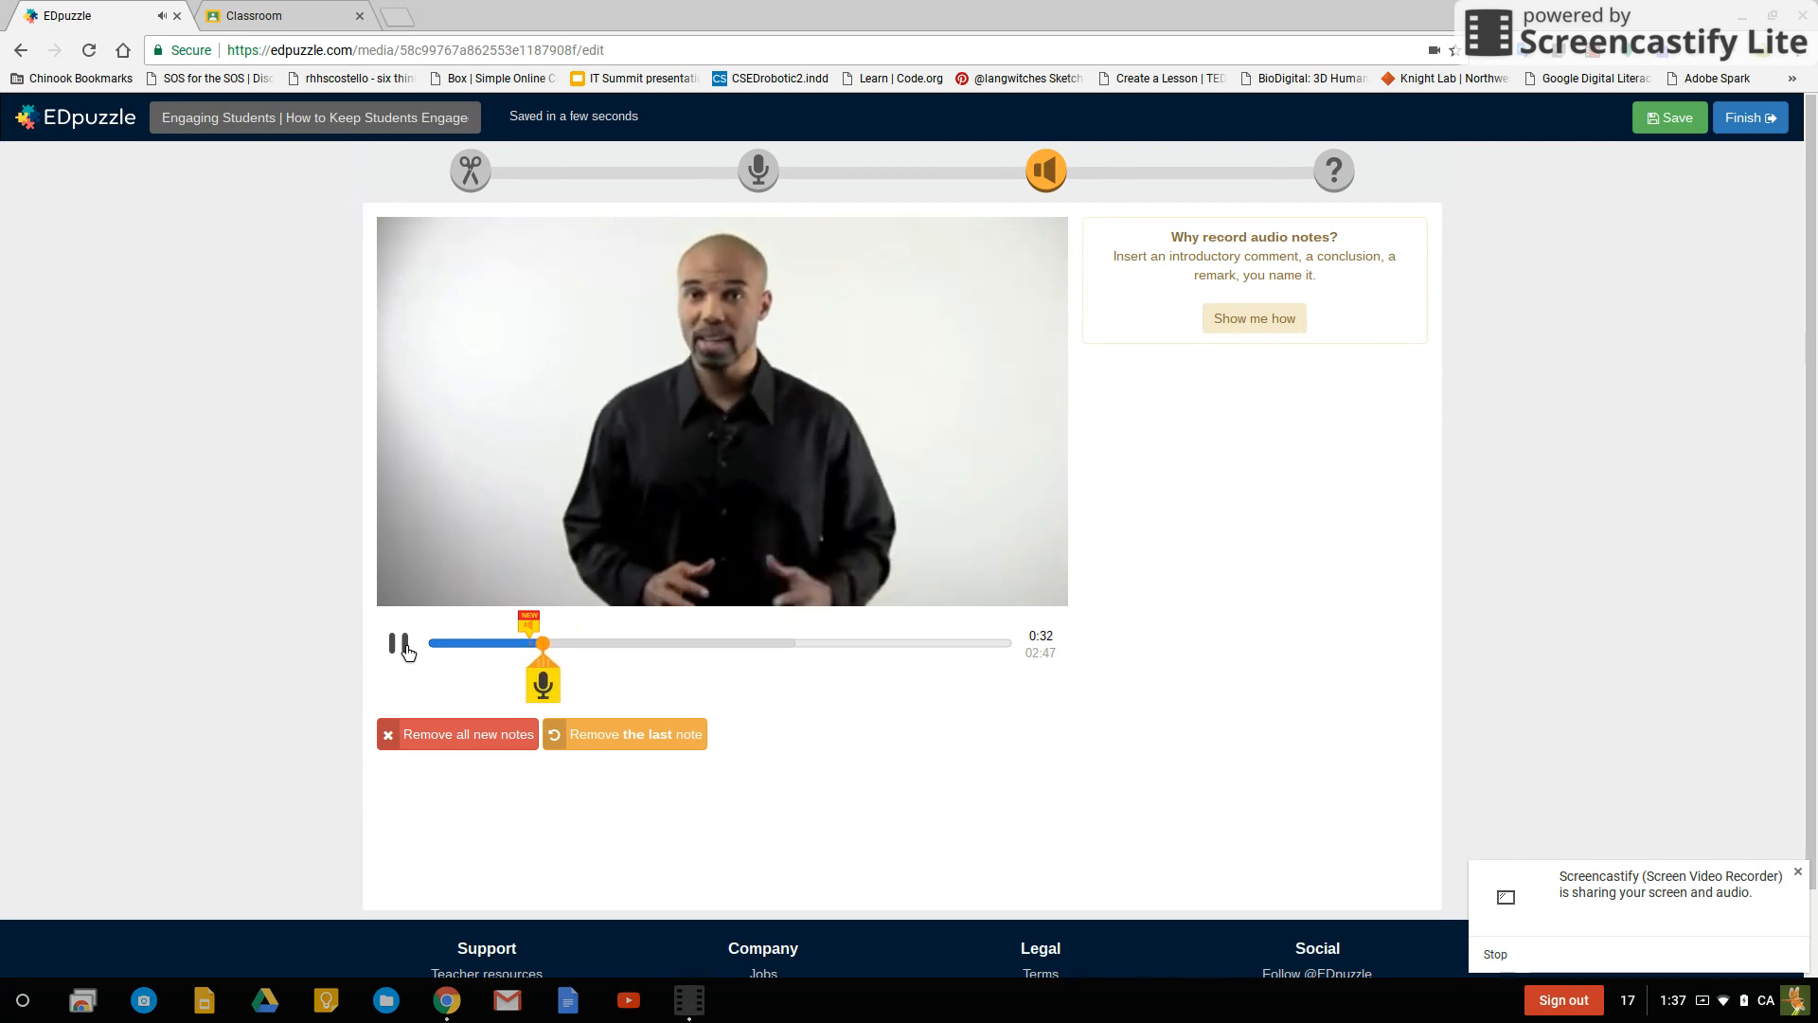
click(403, 648)
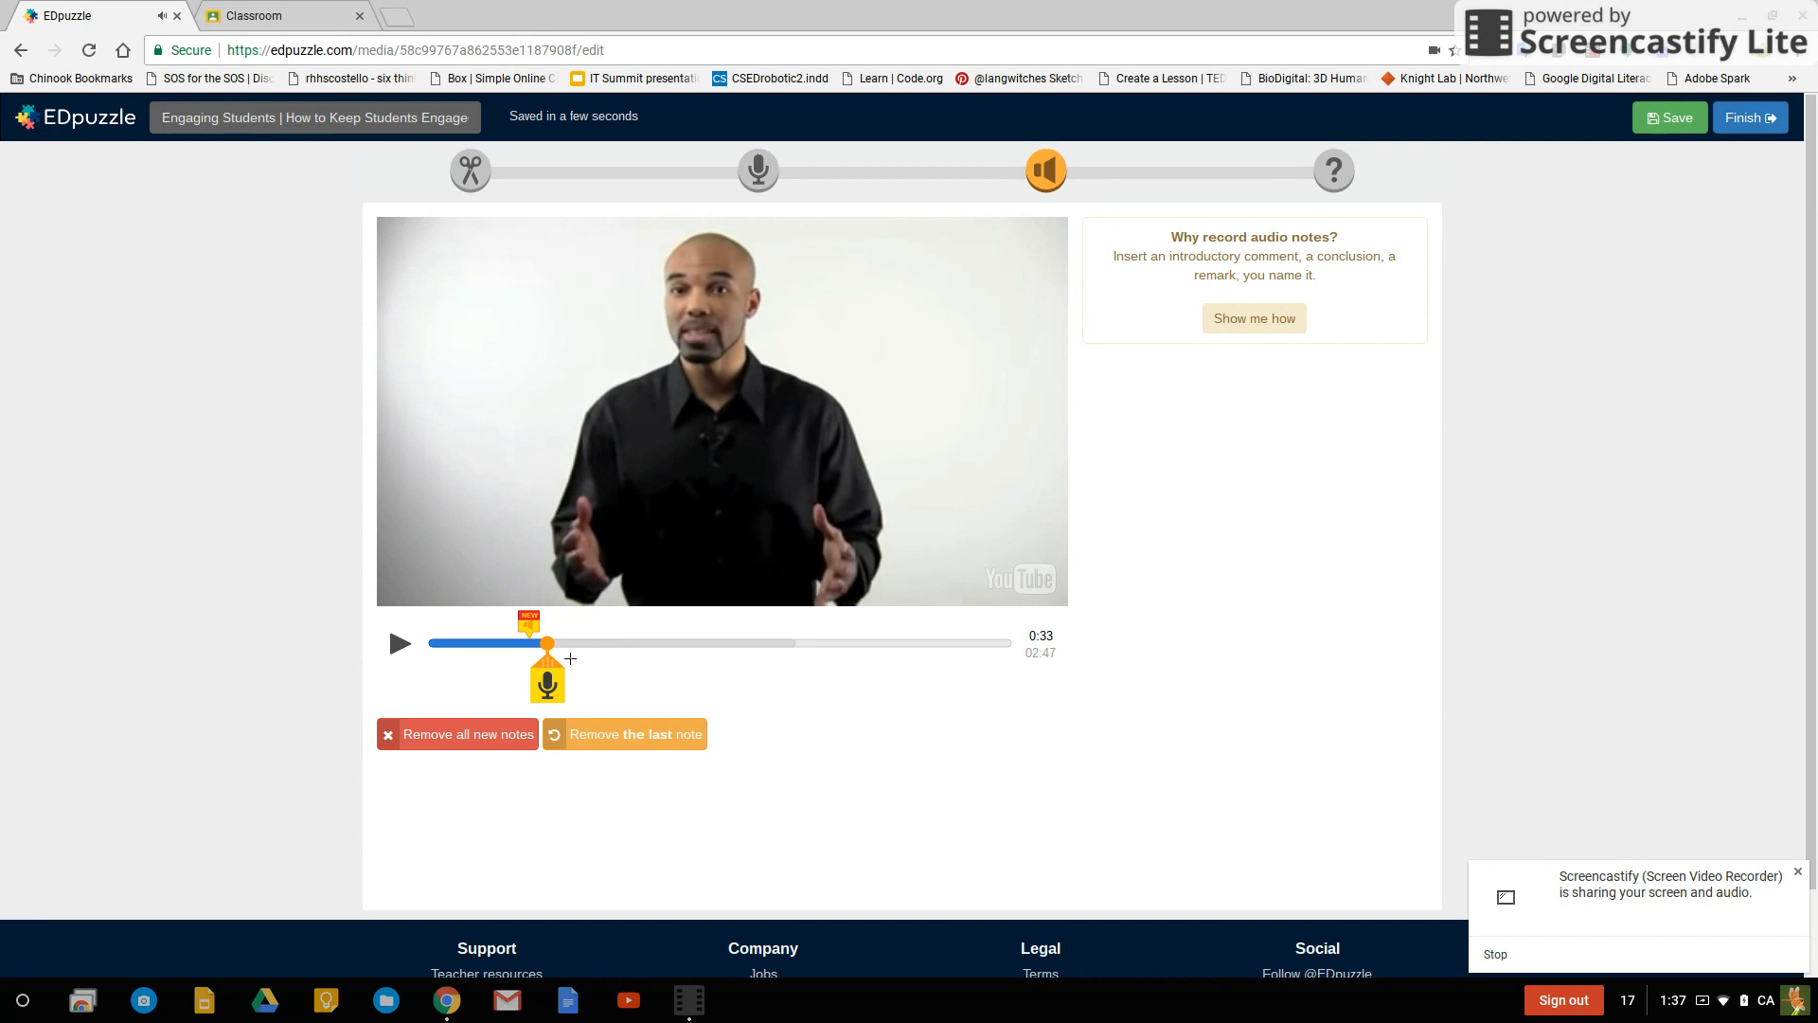
drag(559, 654, 669, 656)
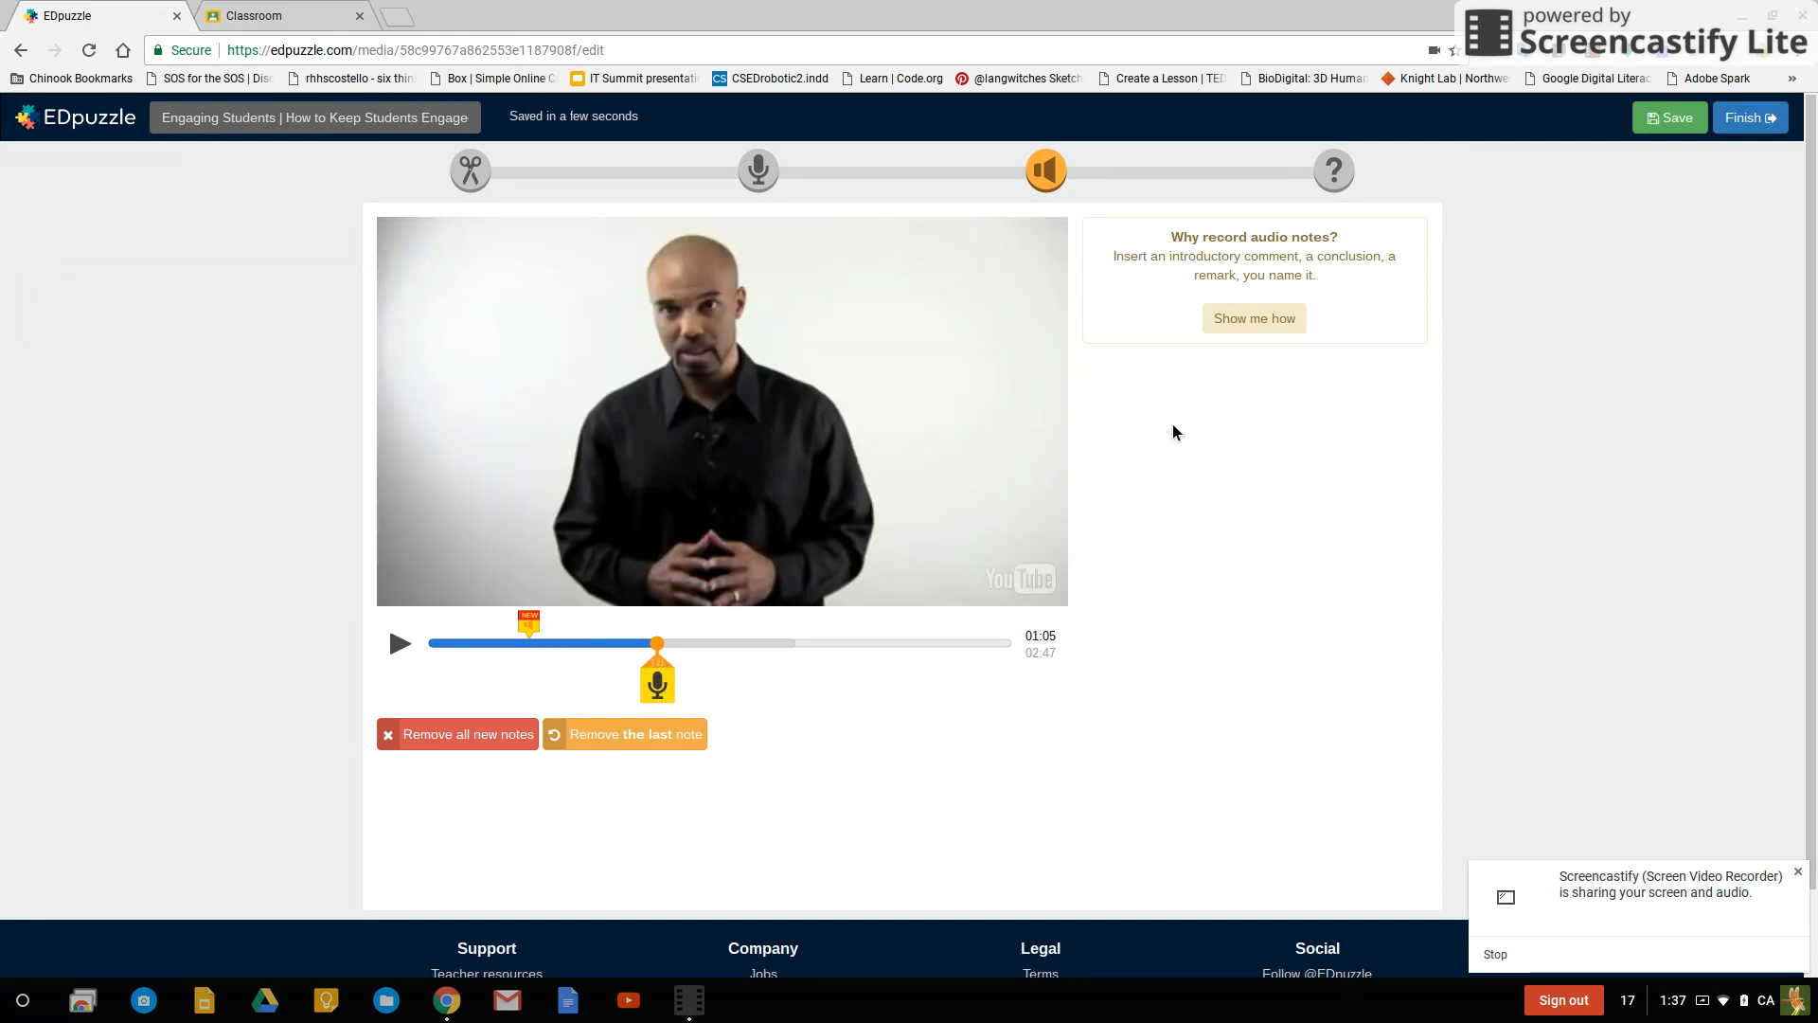
click(1338, 173)
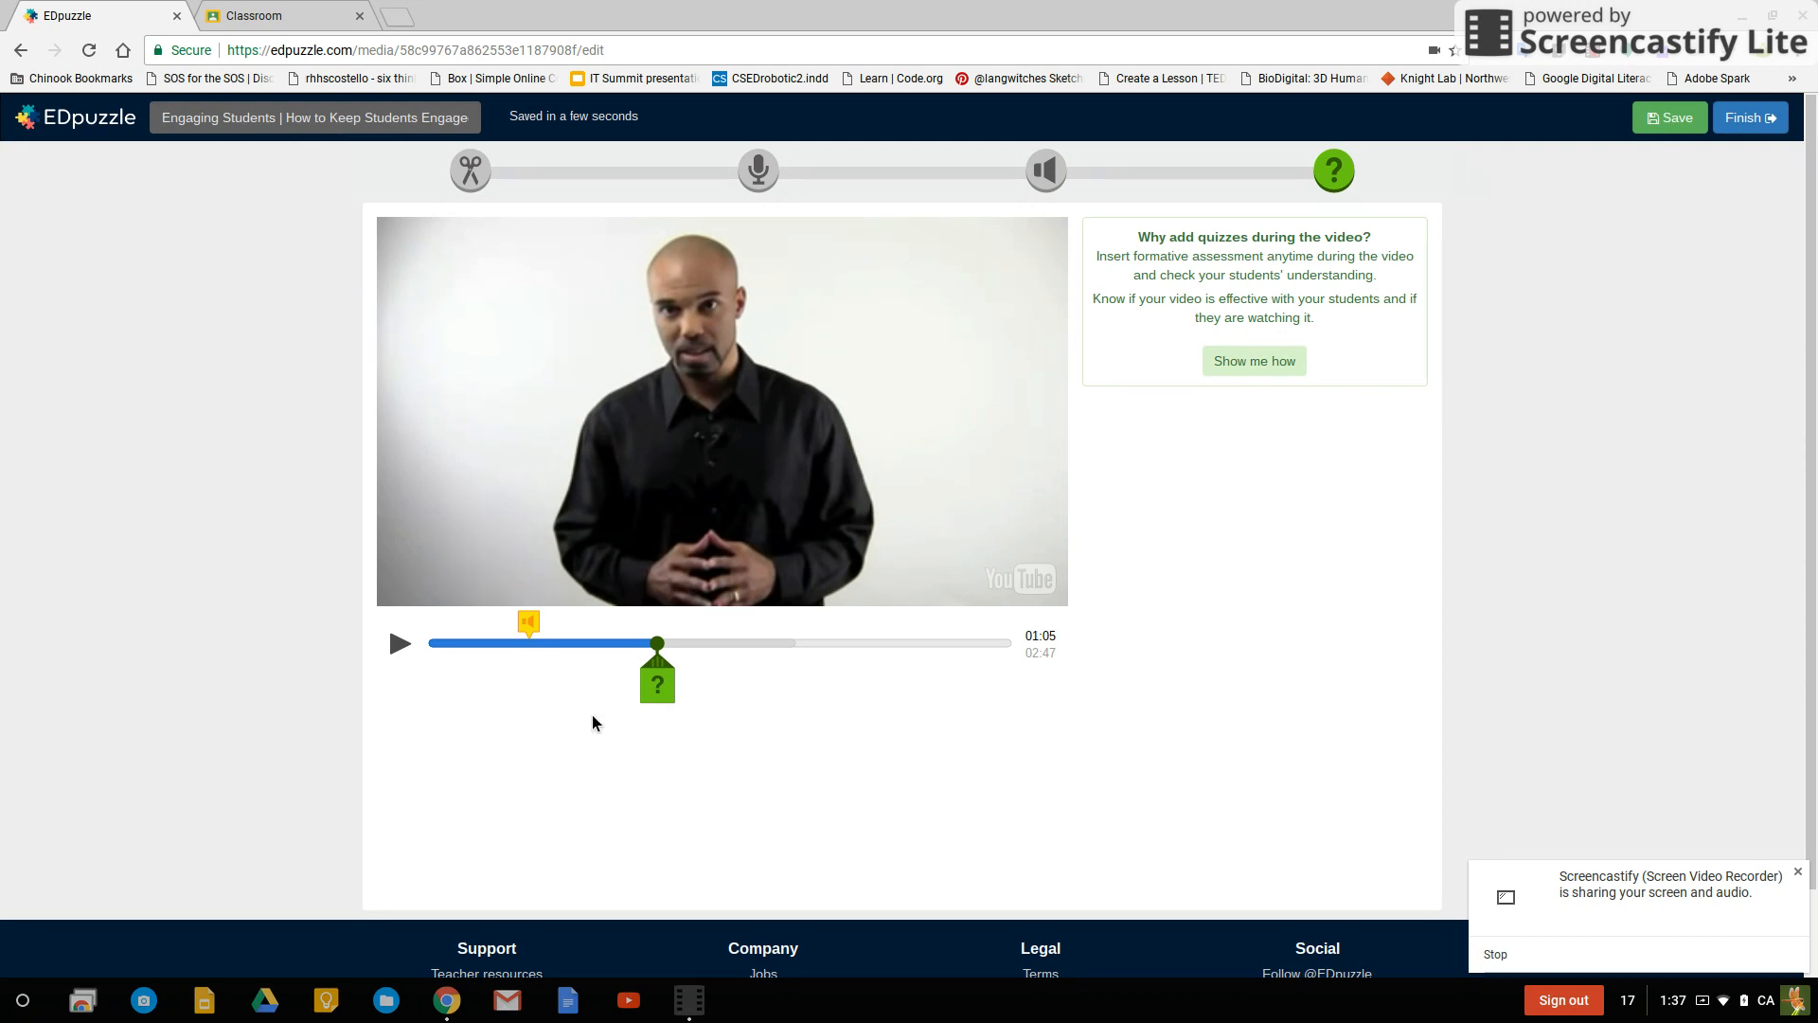
click(669, 700)
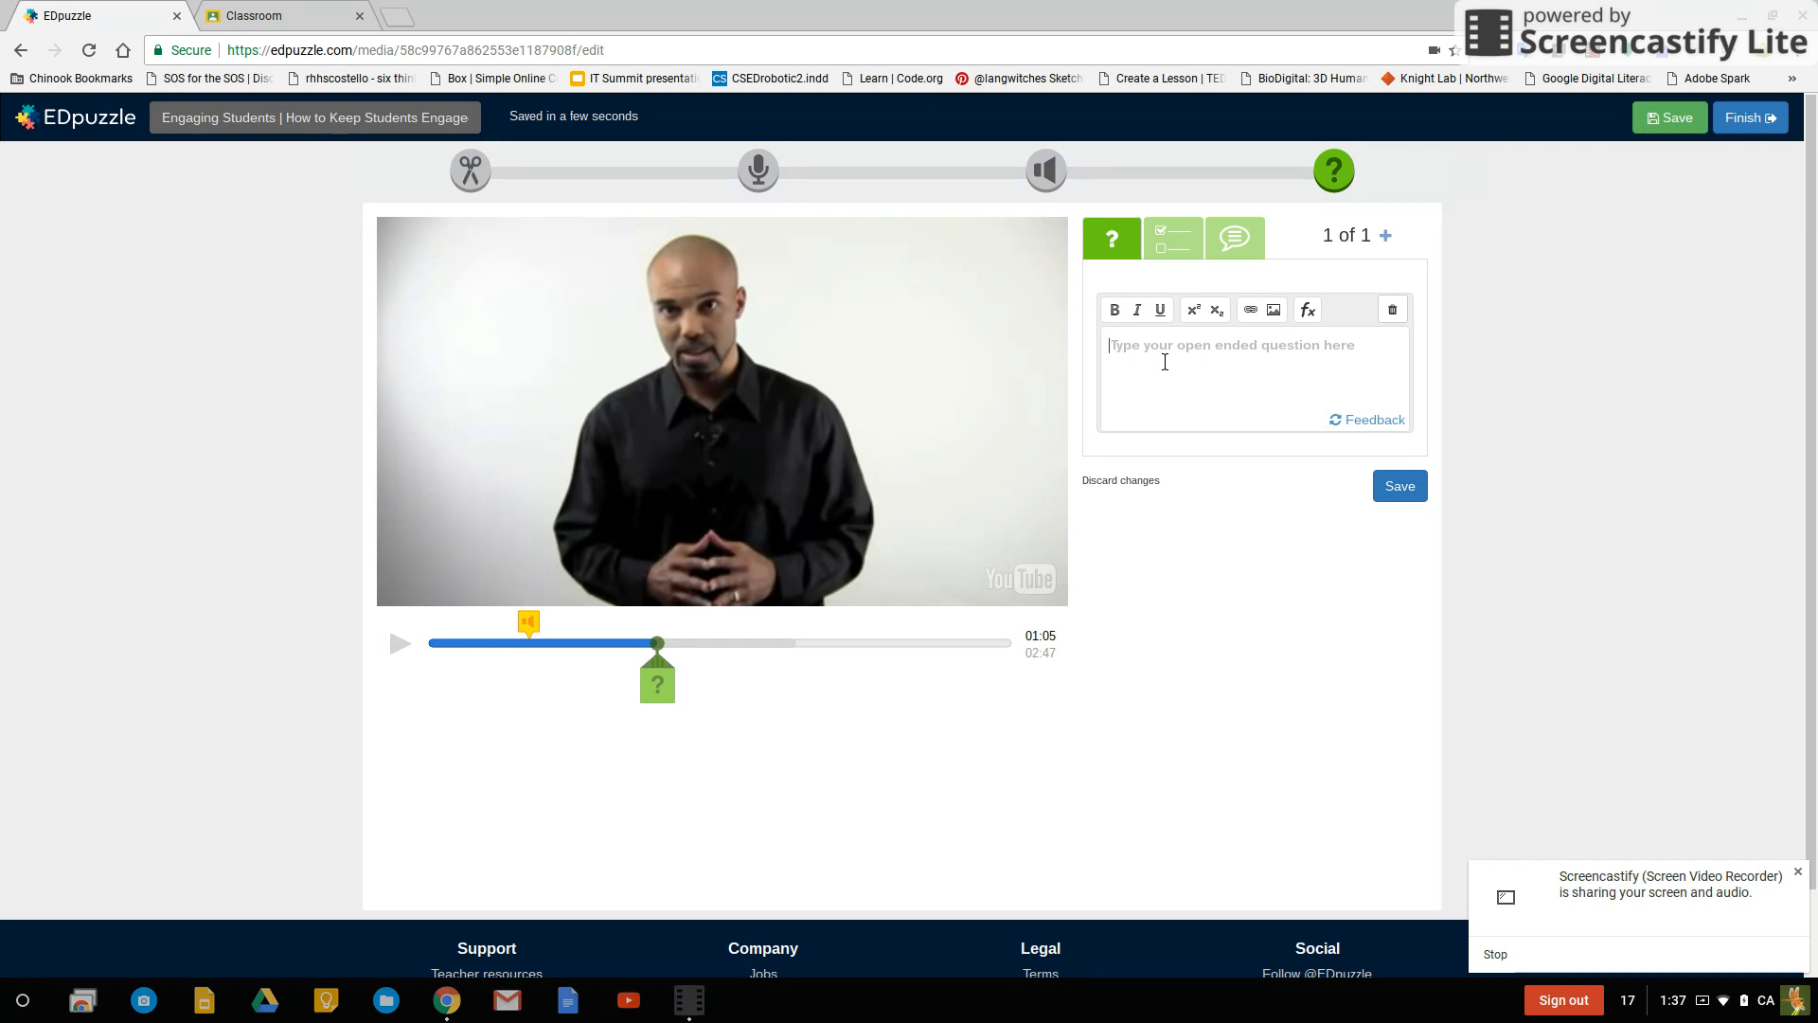
- Look at the multiple-choice and comment forms for the new question and return to the open-ended form
click(1174, 249)
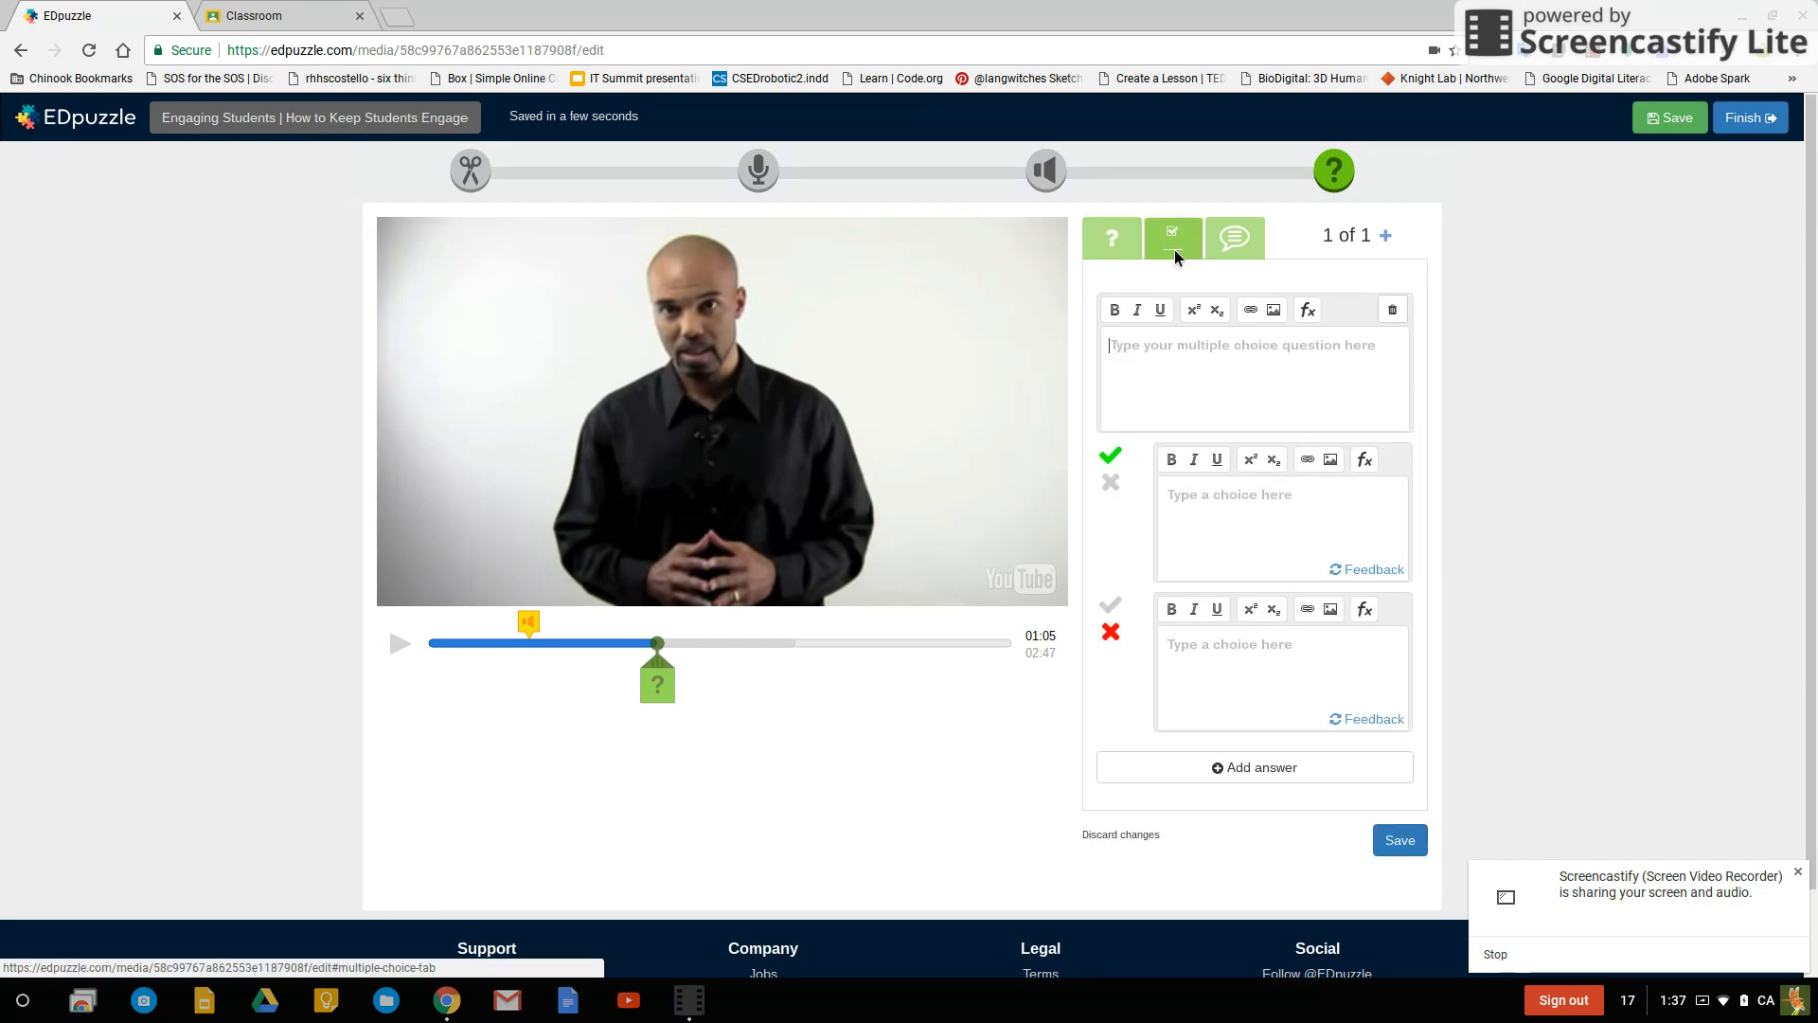
click(1233, 246)
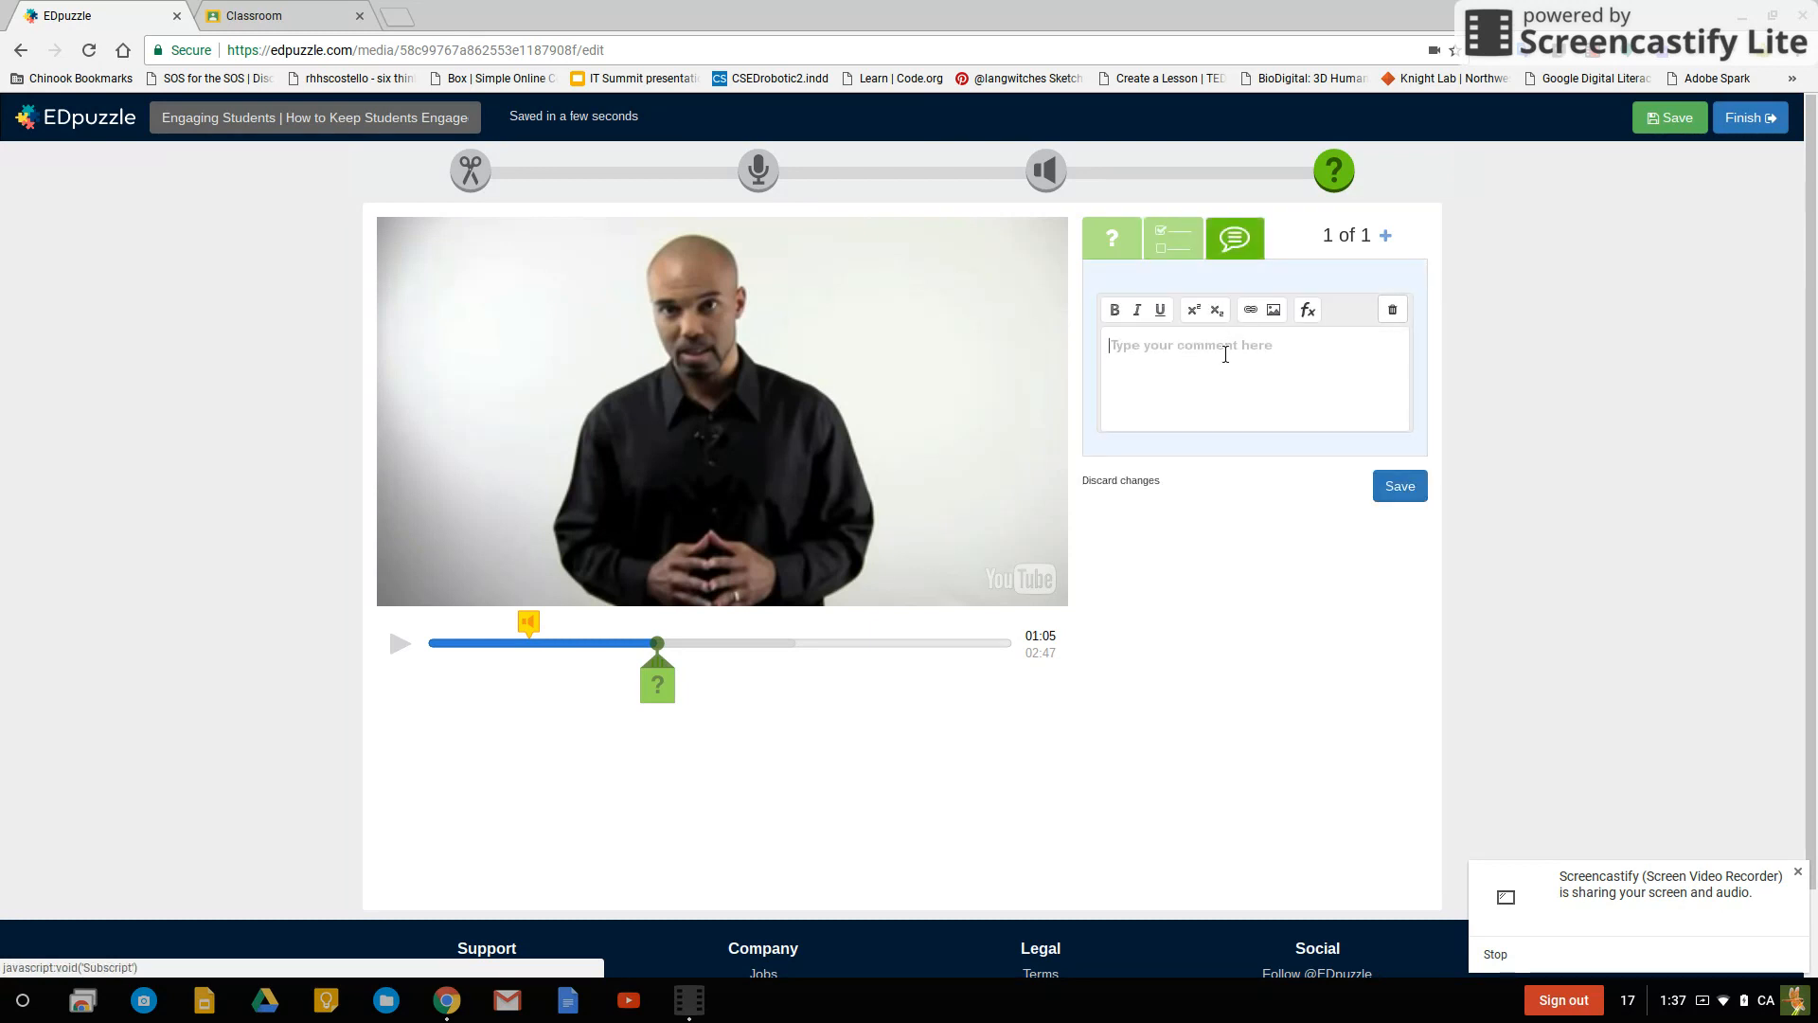
click(1097, 249)
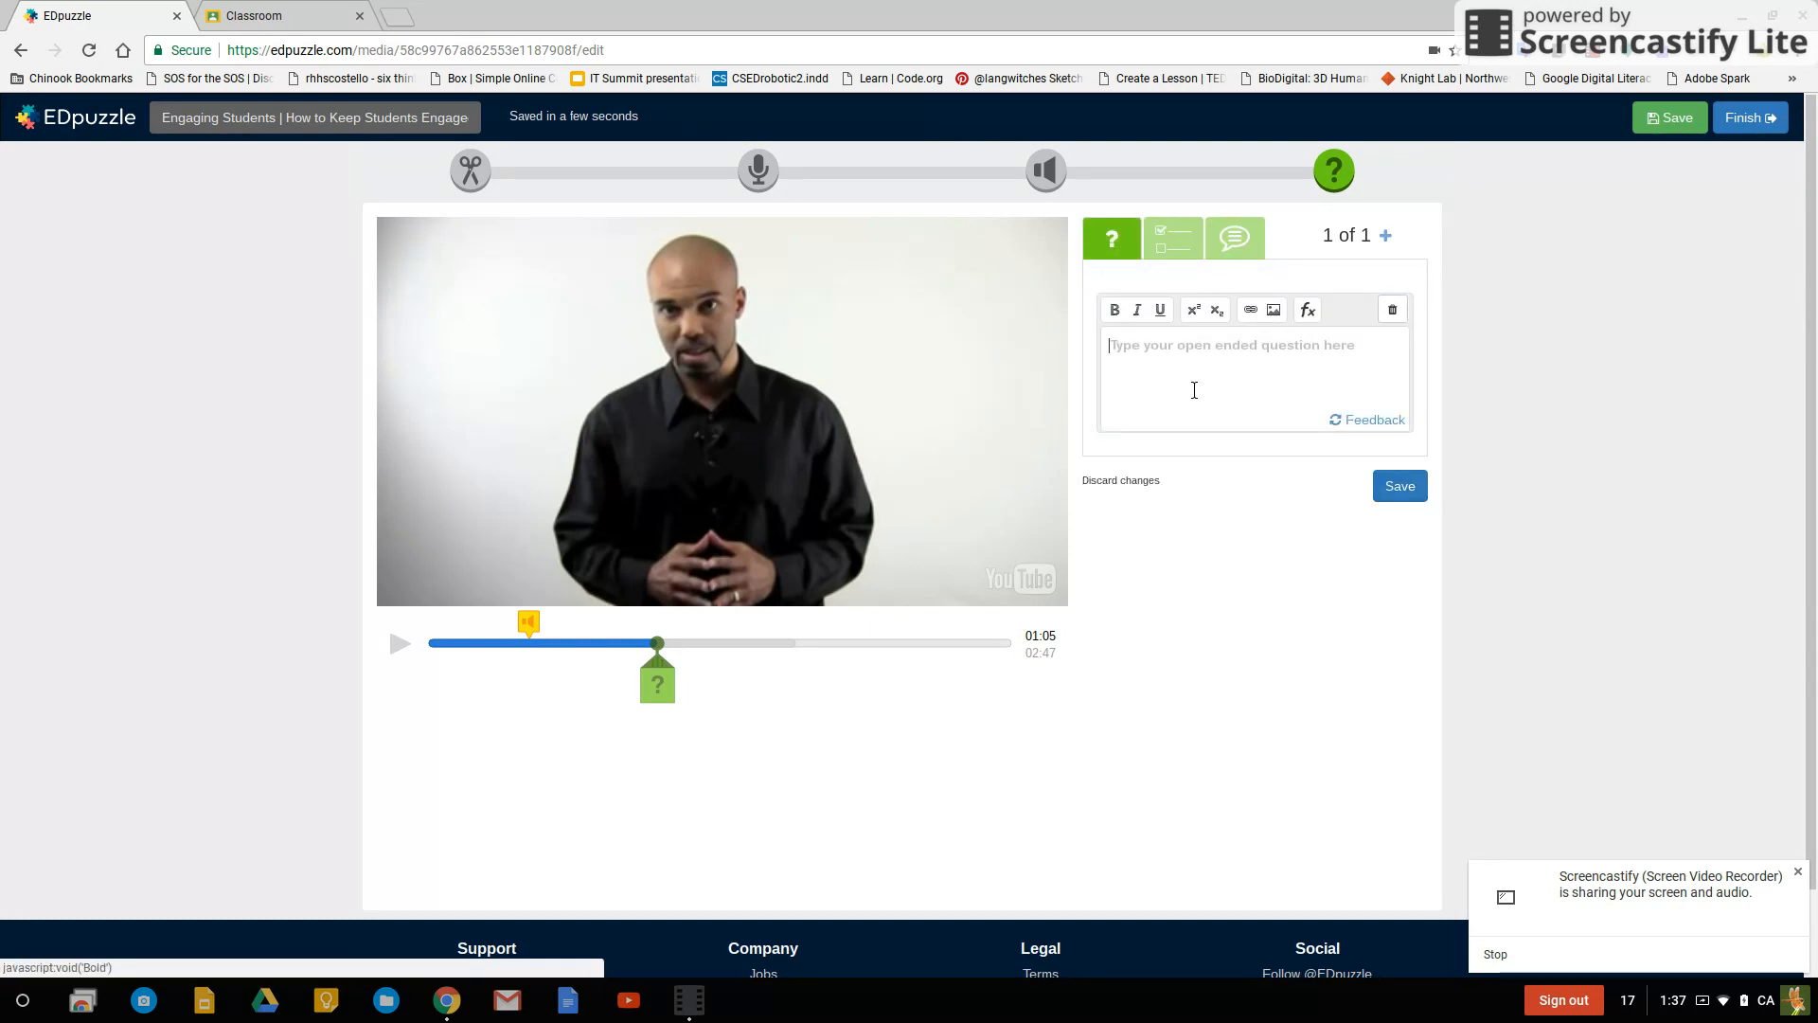
- Write the open-ended question "What is he talking about?" at 01:05, save it and continue the video
click(1197, 391)
text(What is he talking about?)
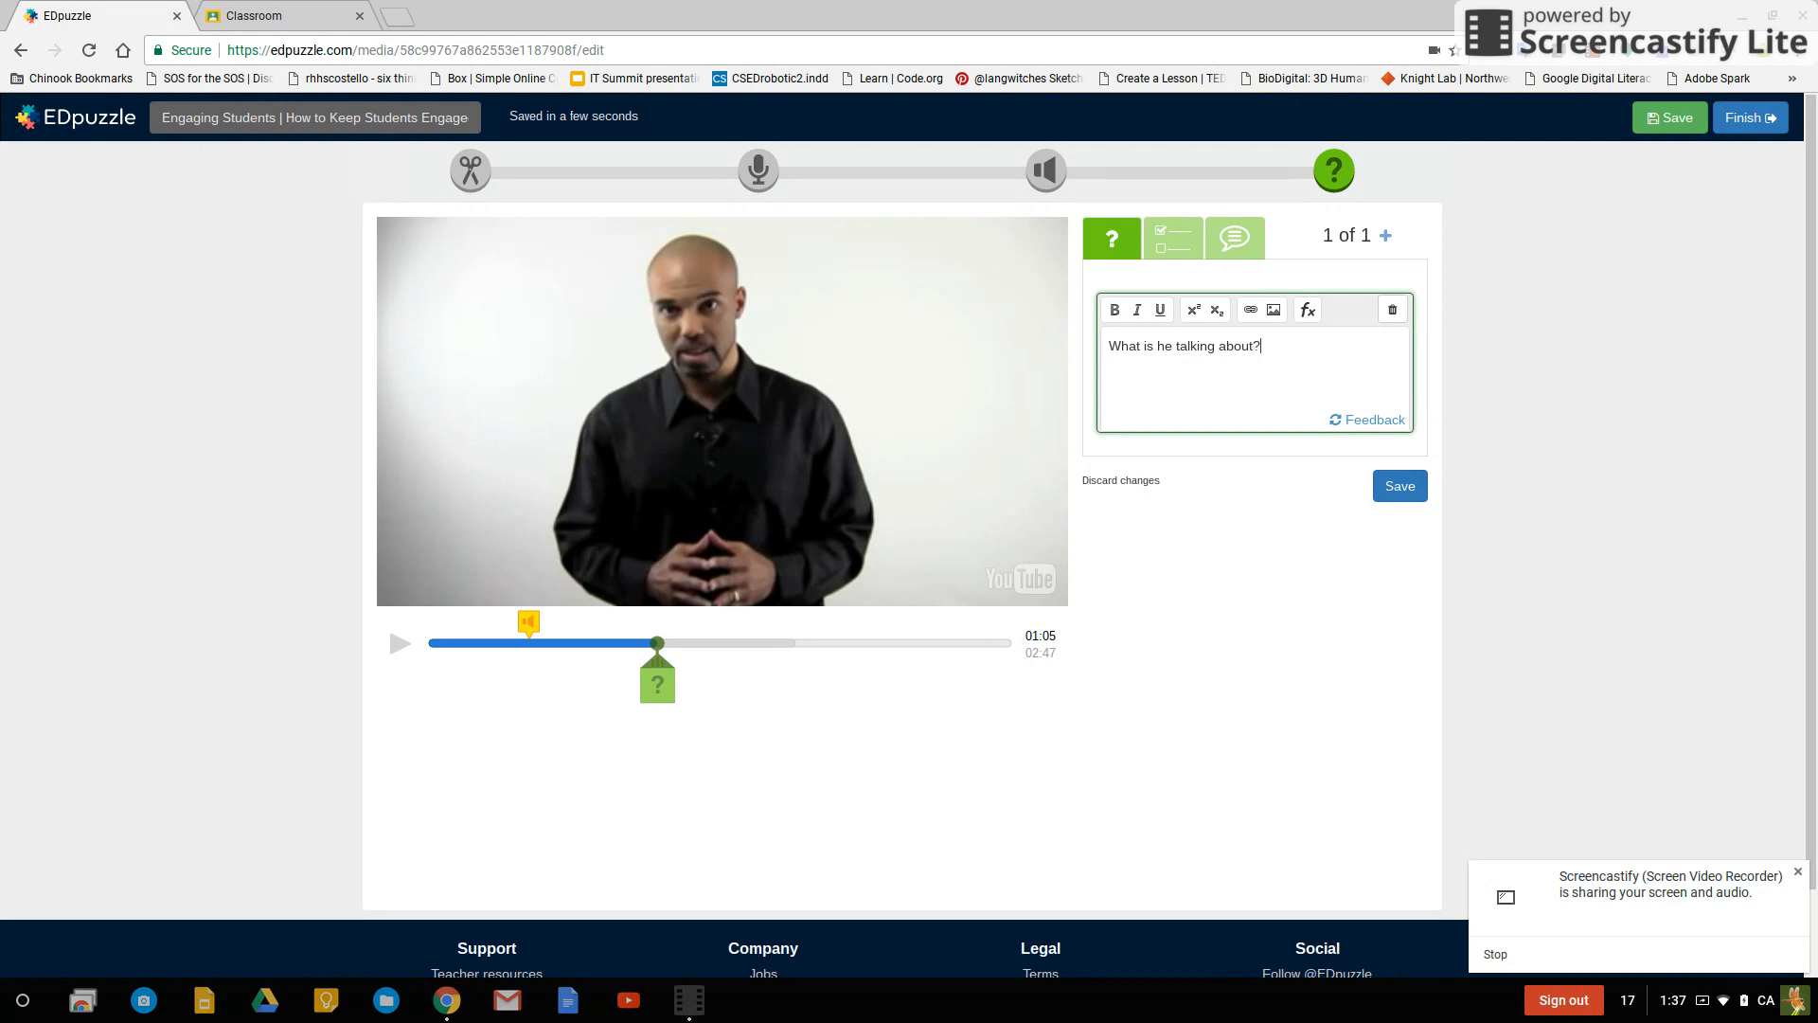
click(1403, 495)
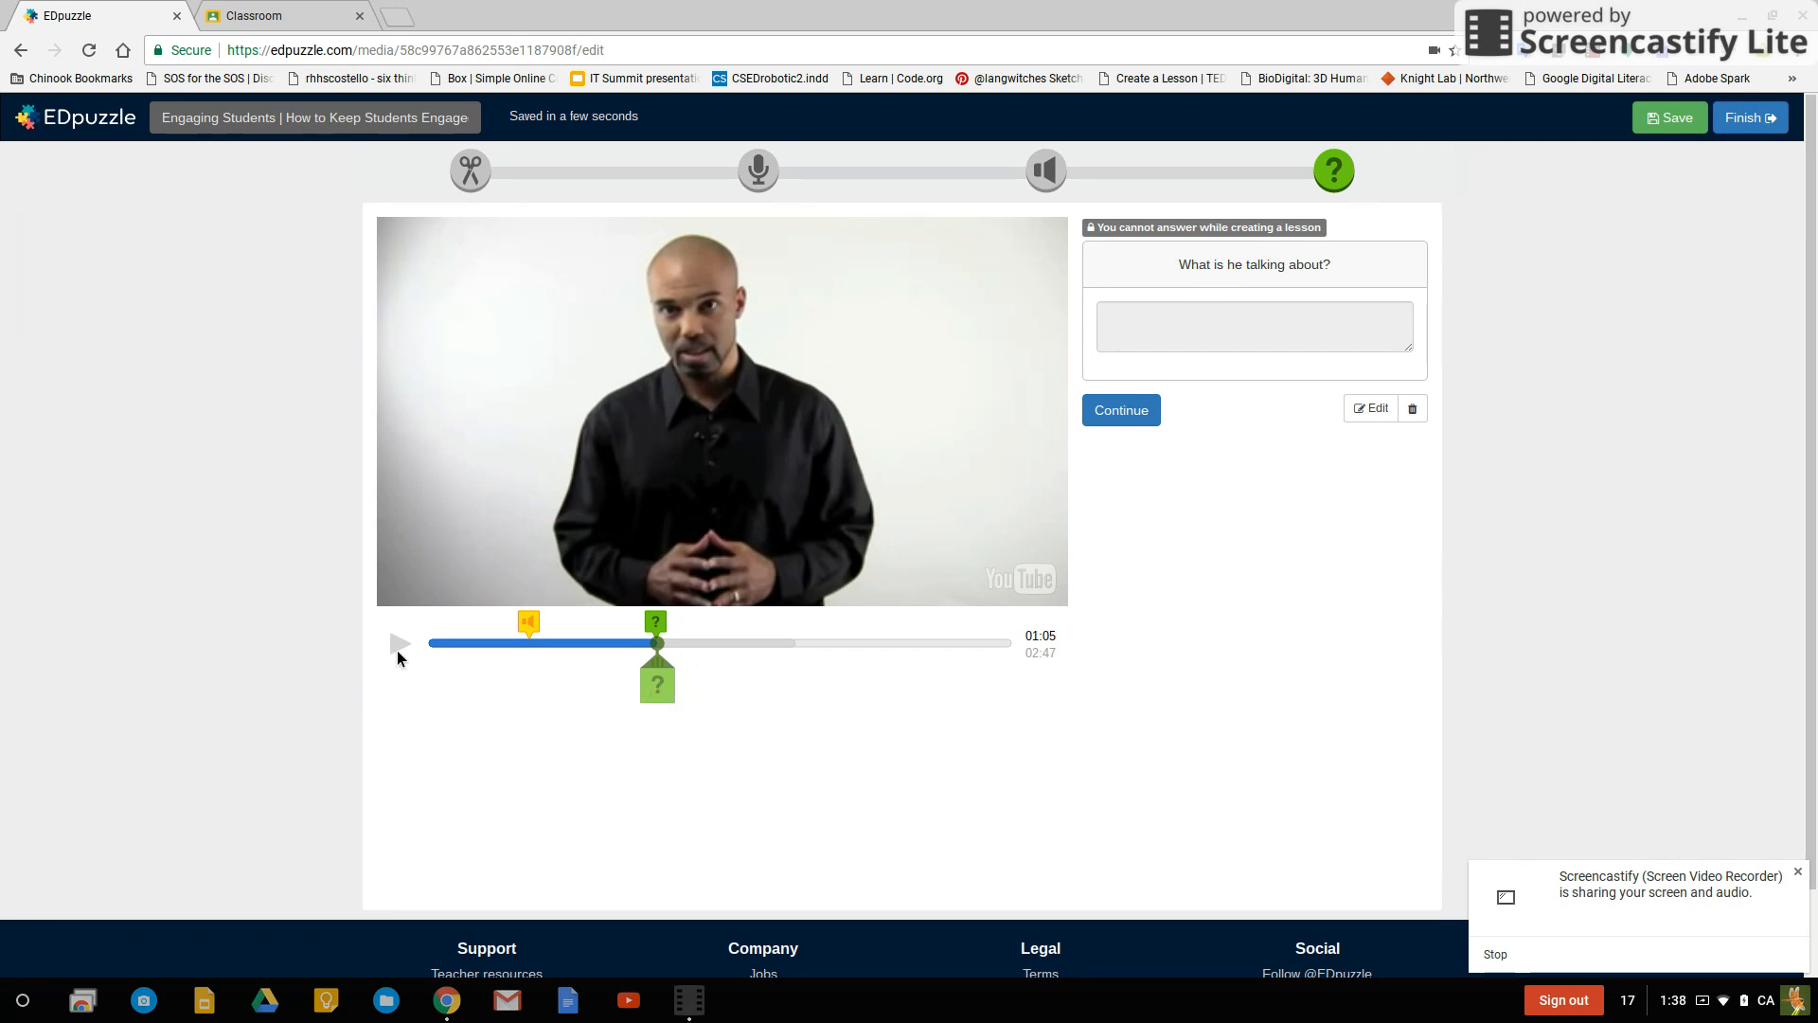
click(1115, 416)
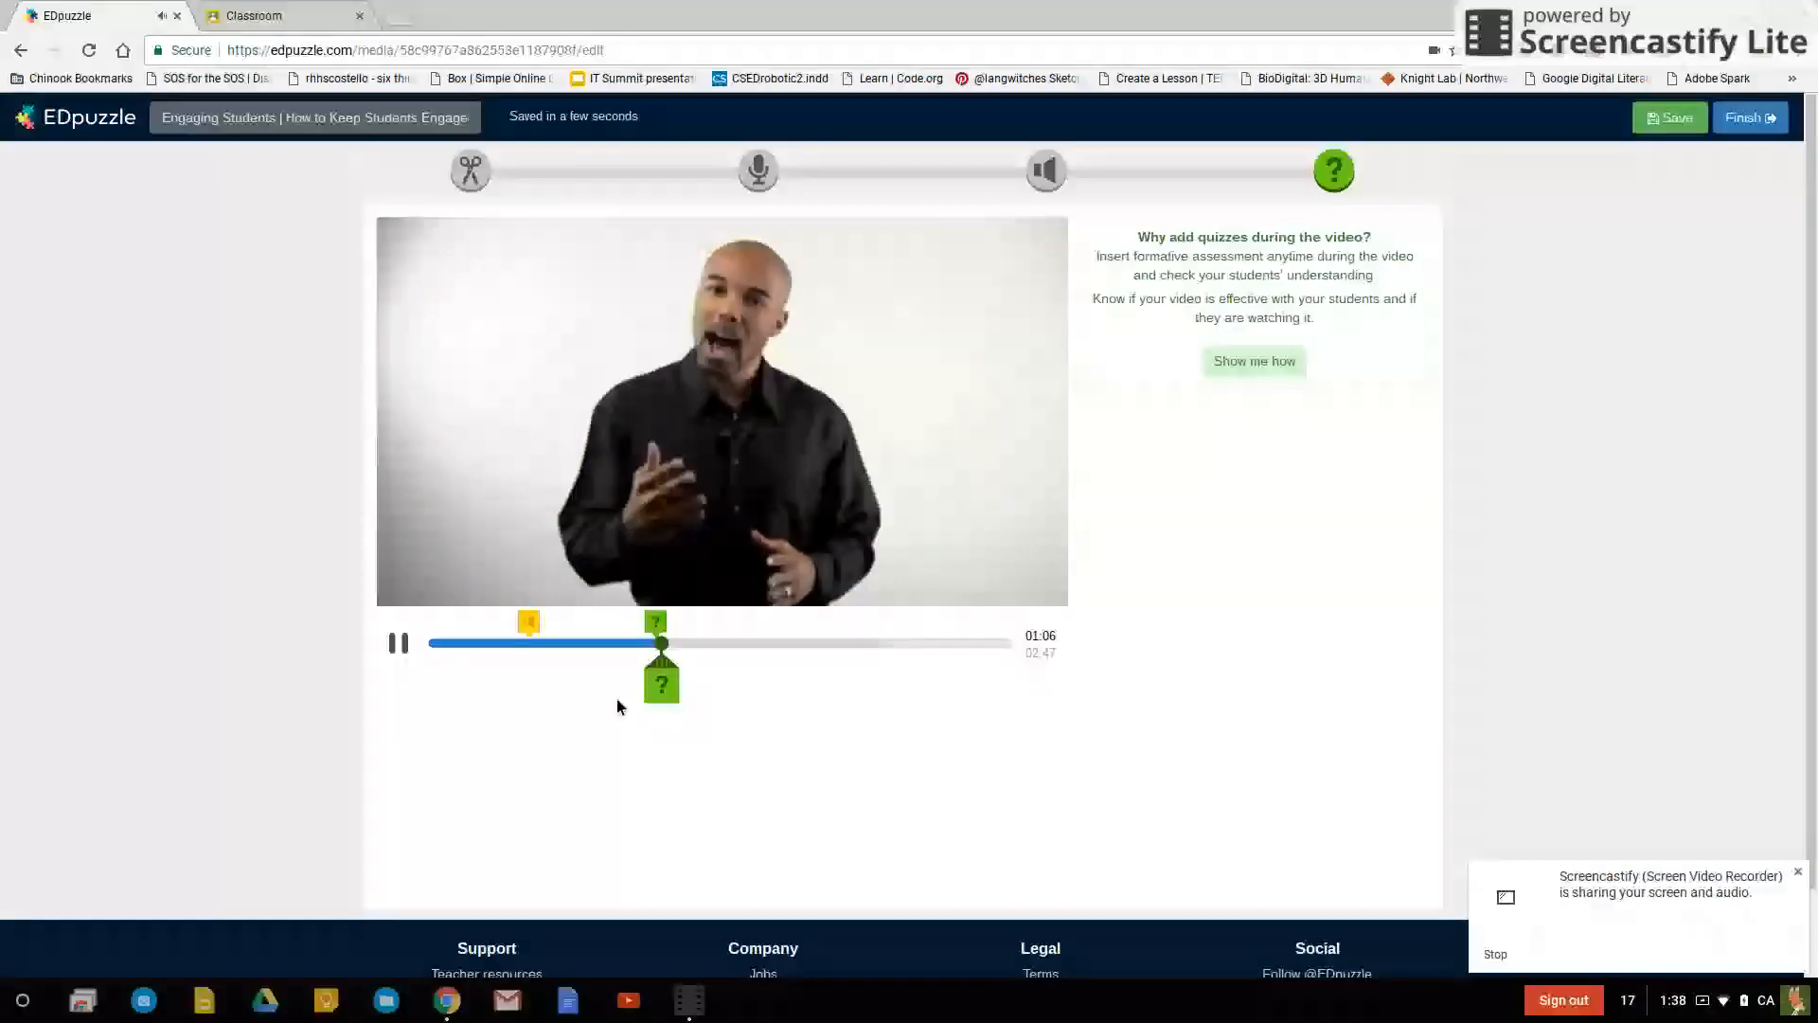
- Pause the video, move the playback position to 01:37 and add a new quiz question there
click(413, 661)
drag(674, 690, 803, 676)
drag(676, 656, 772, 643)
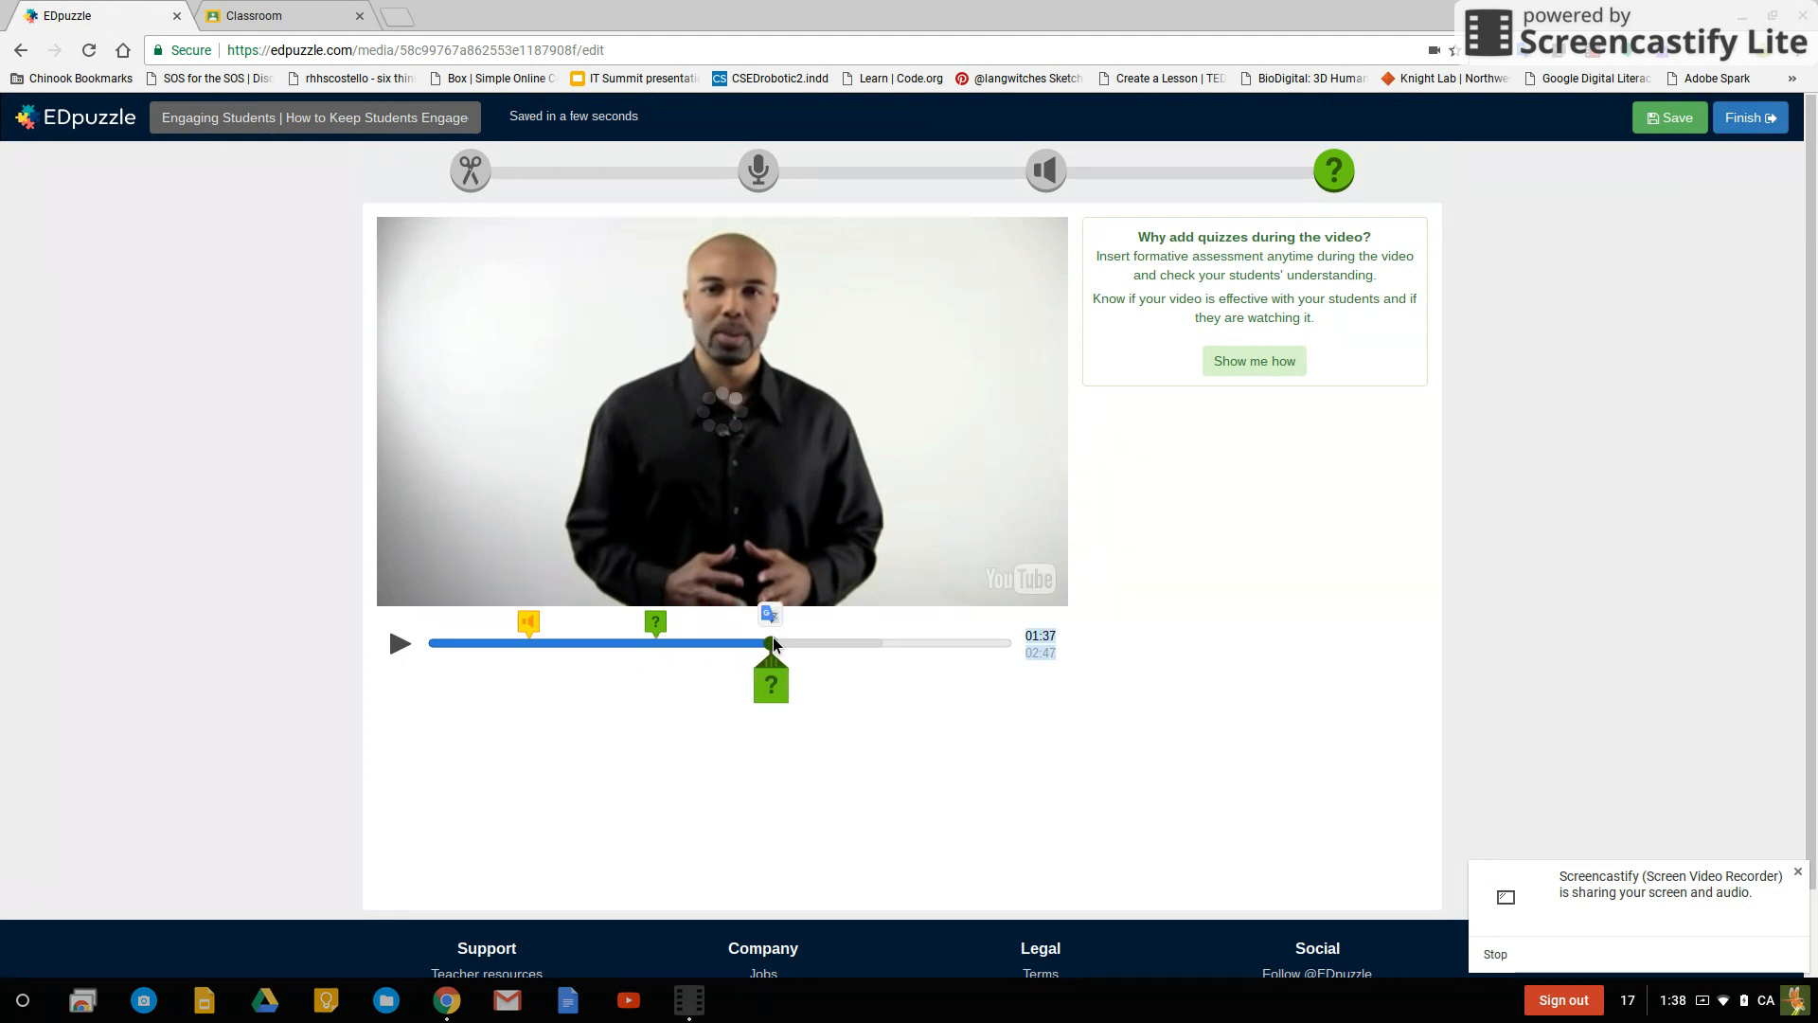
click(769, 690)
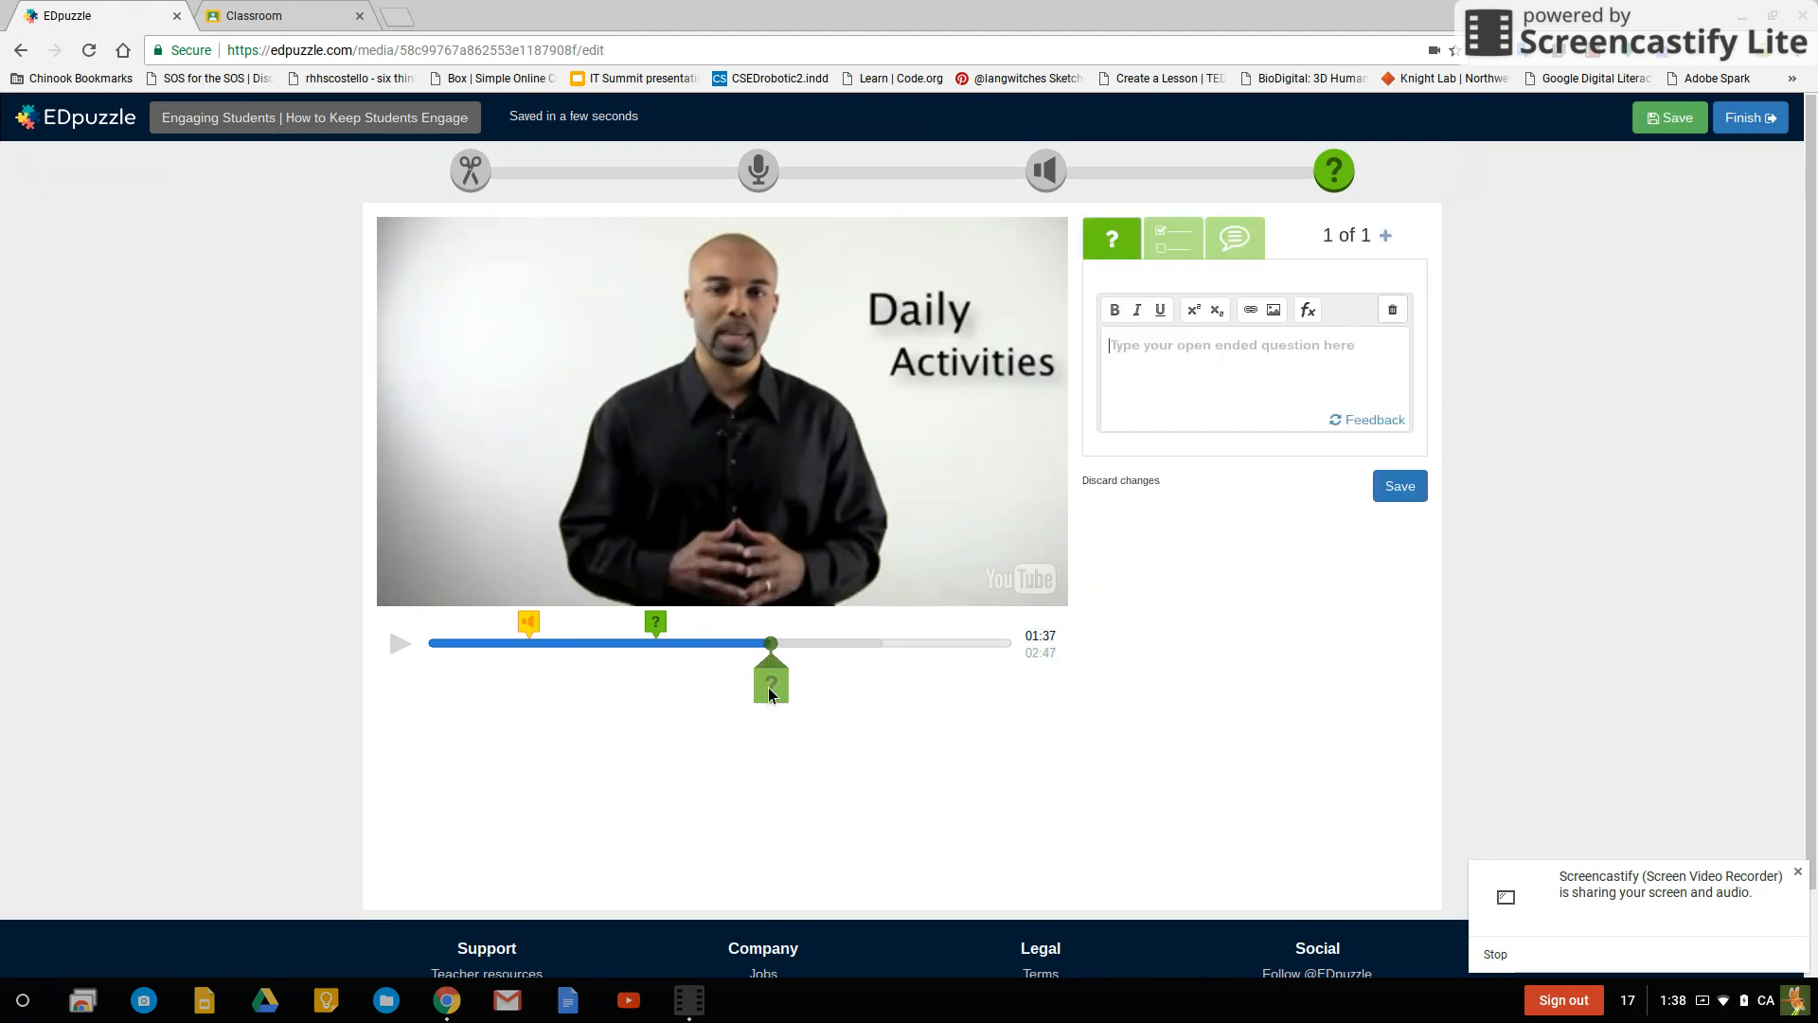
- Make the 01:37 item a comment reading "What kinds of daily activities?", save it, continue the video and pause at 01:42
click(1235, 239)
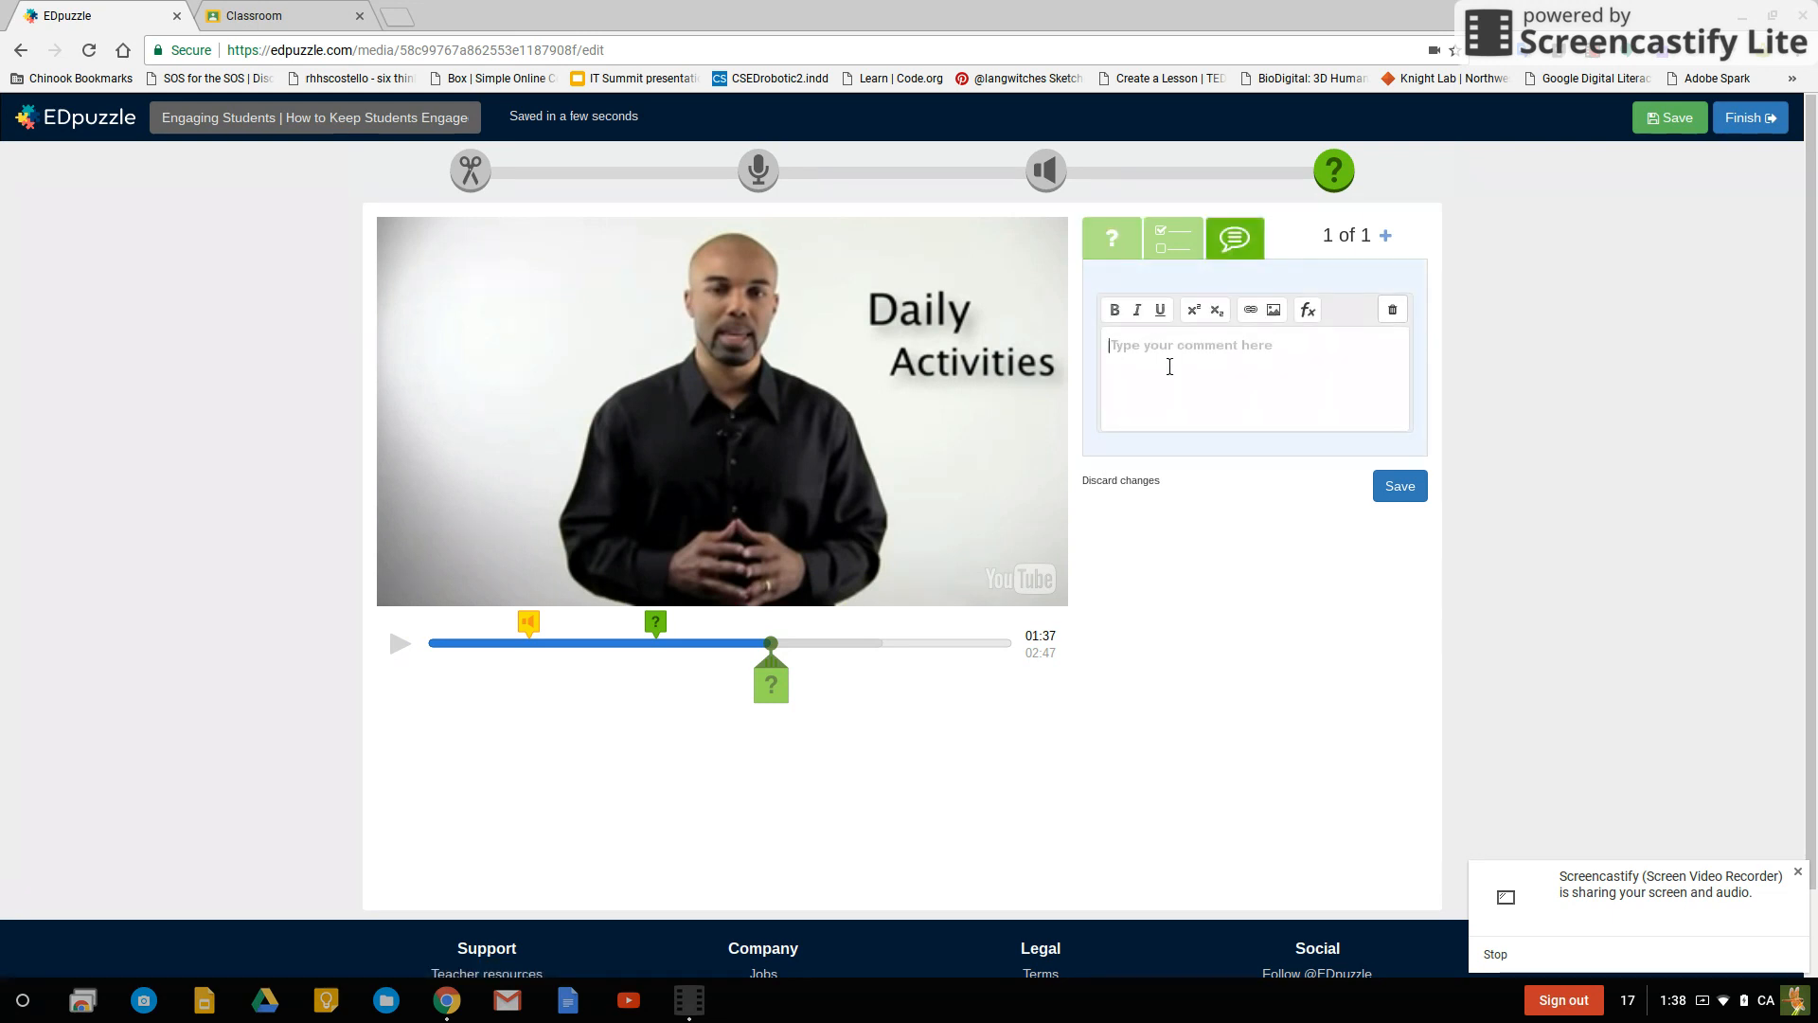
text(What kinds of daily activi)
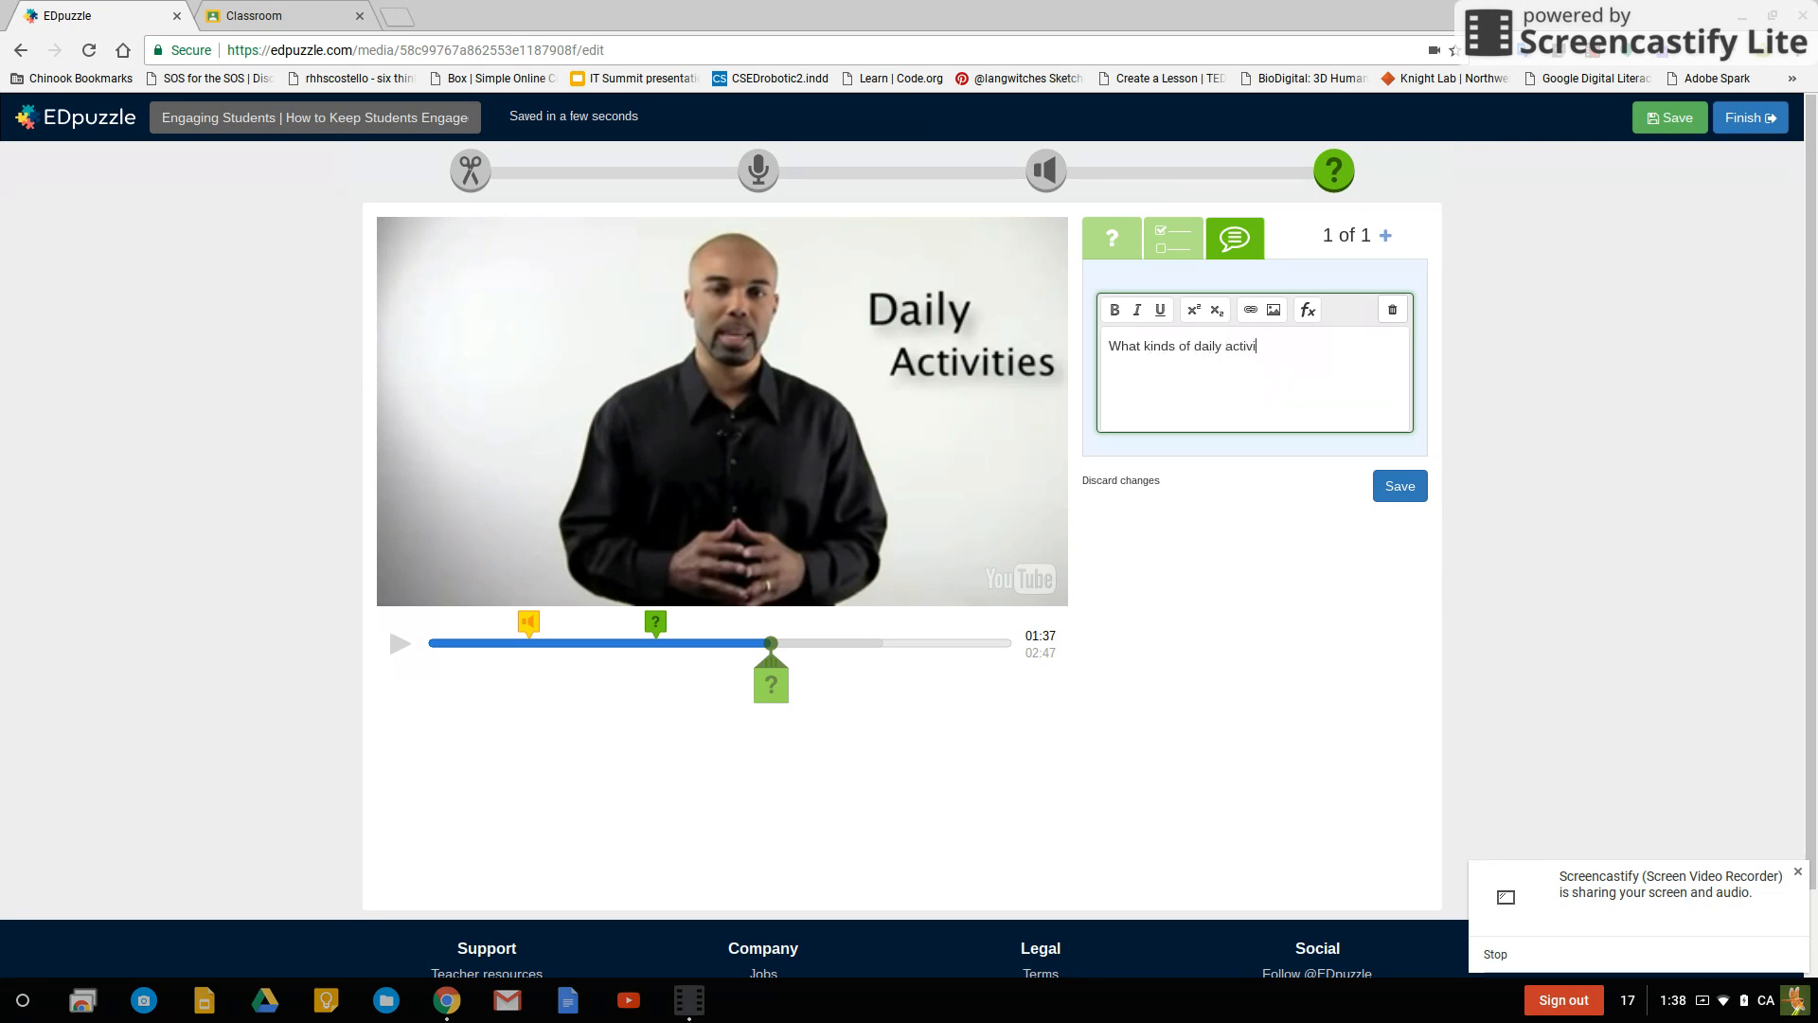
text(ties?)
click(1383, 486)
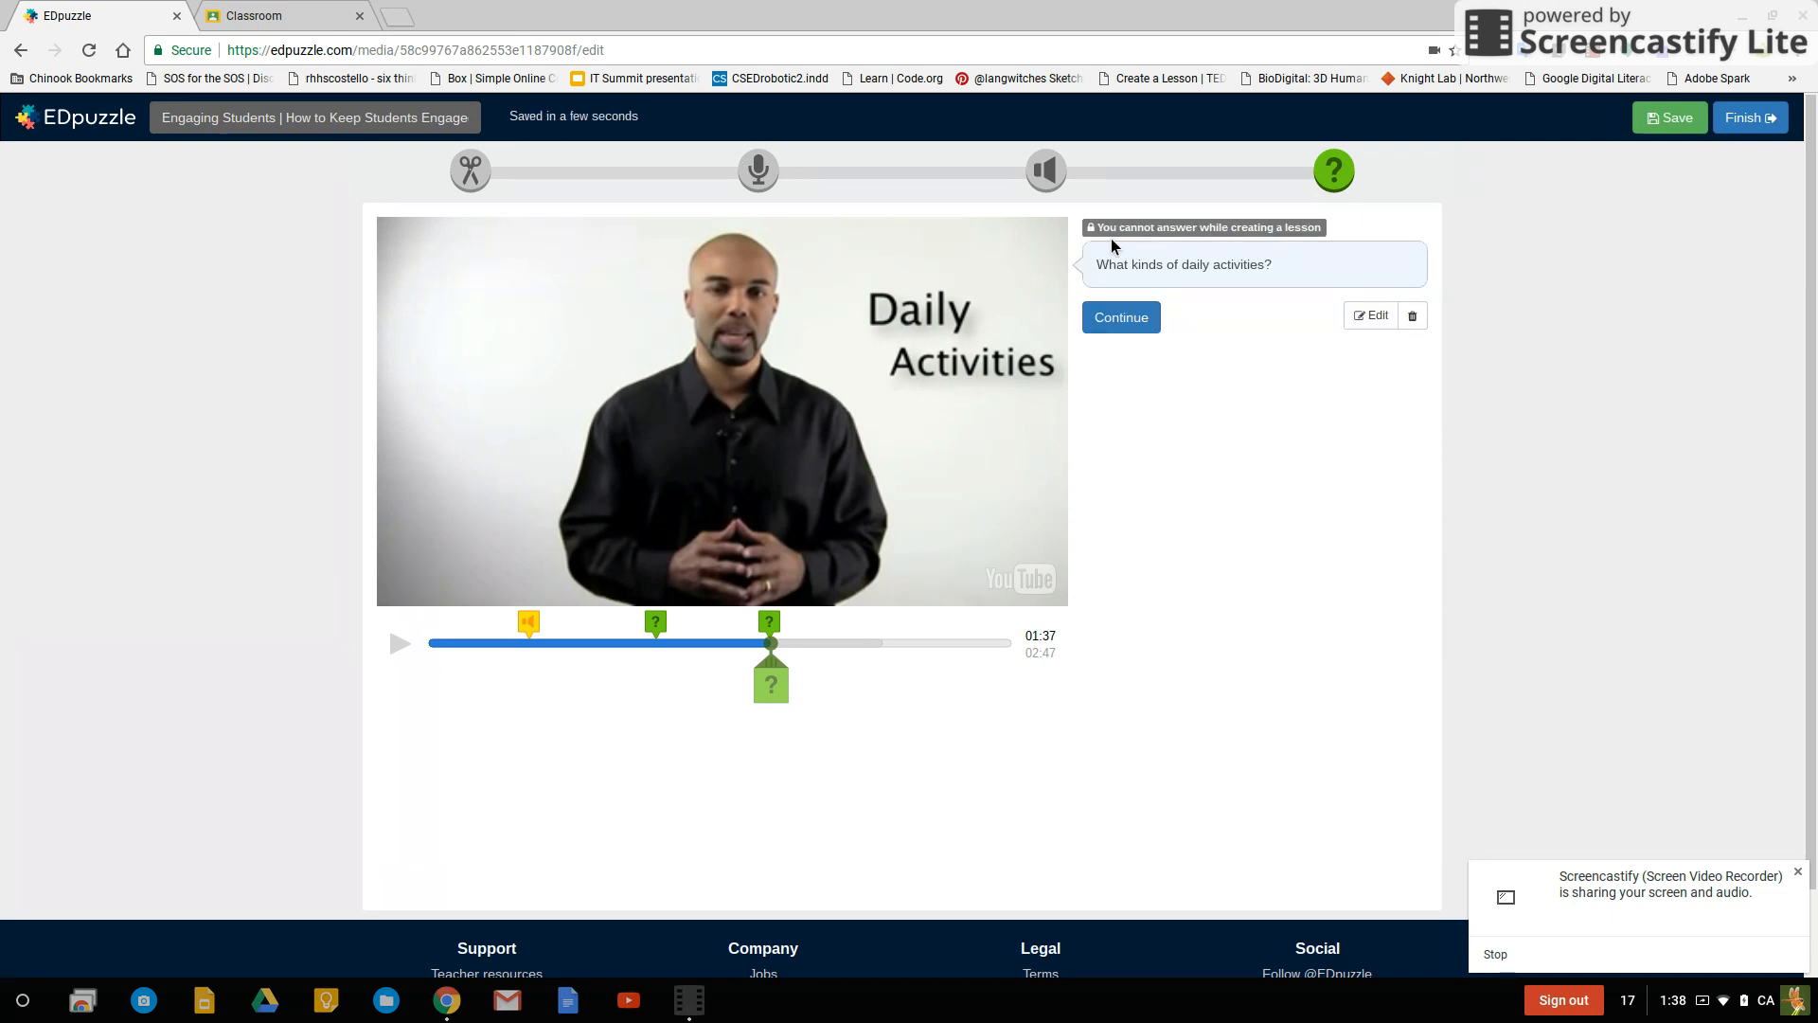
click(1112, 320)
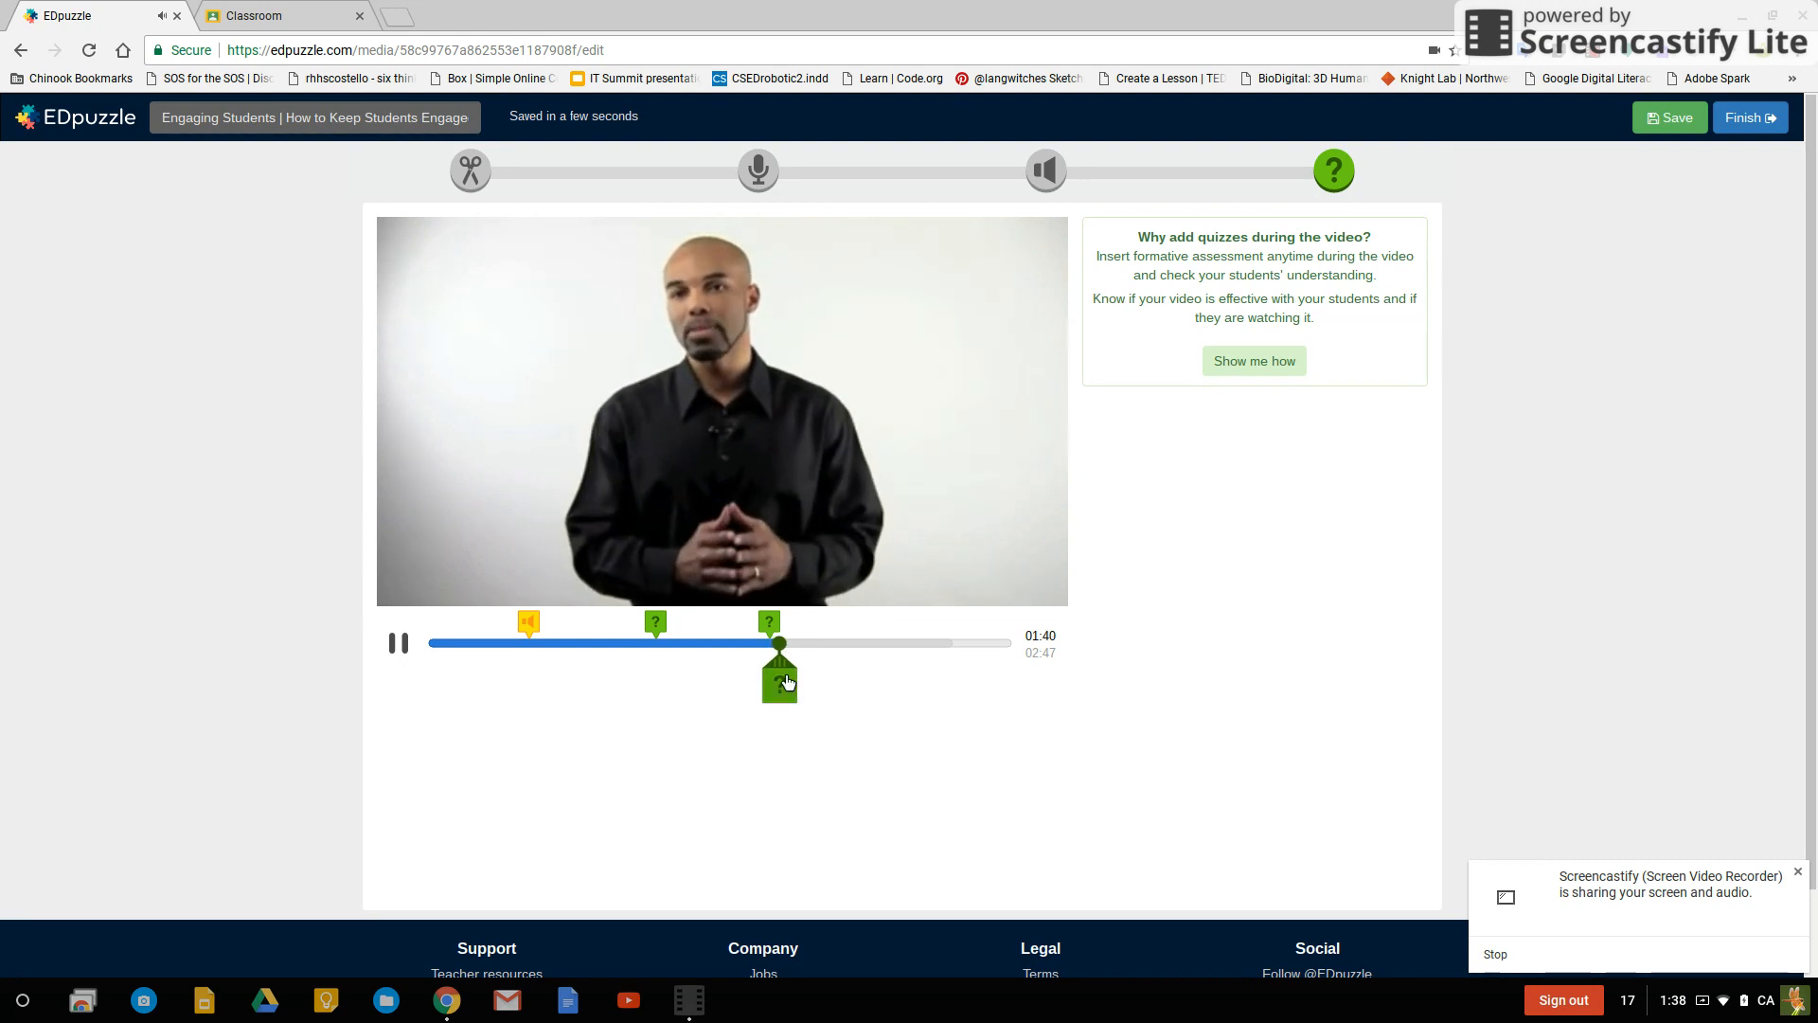
click(399, 645)
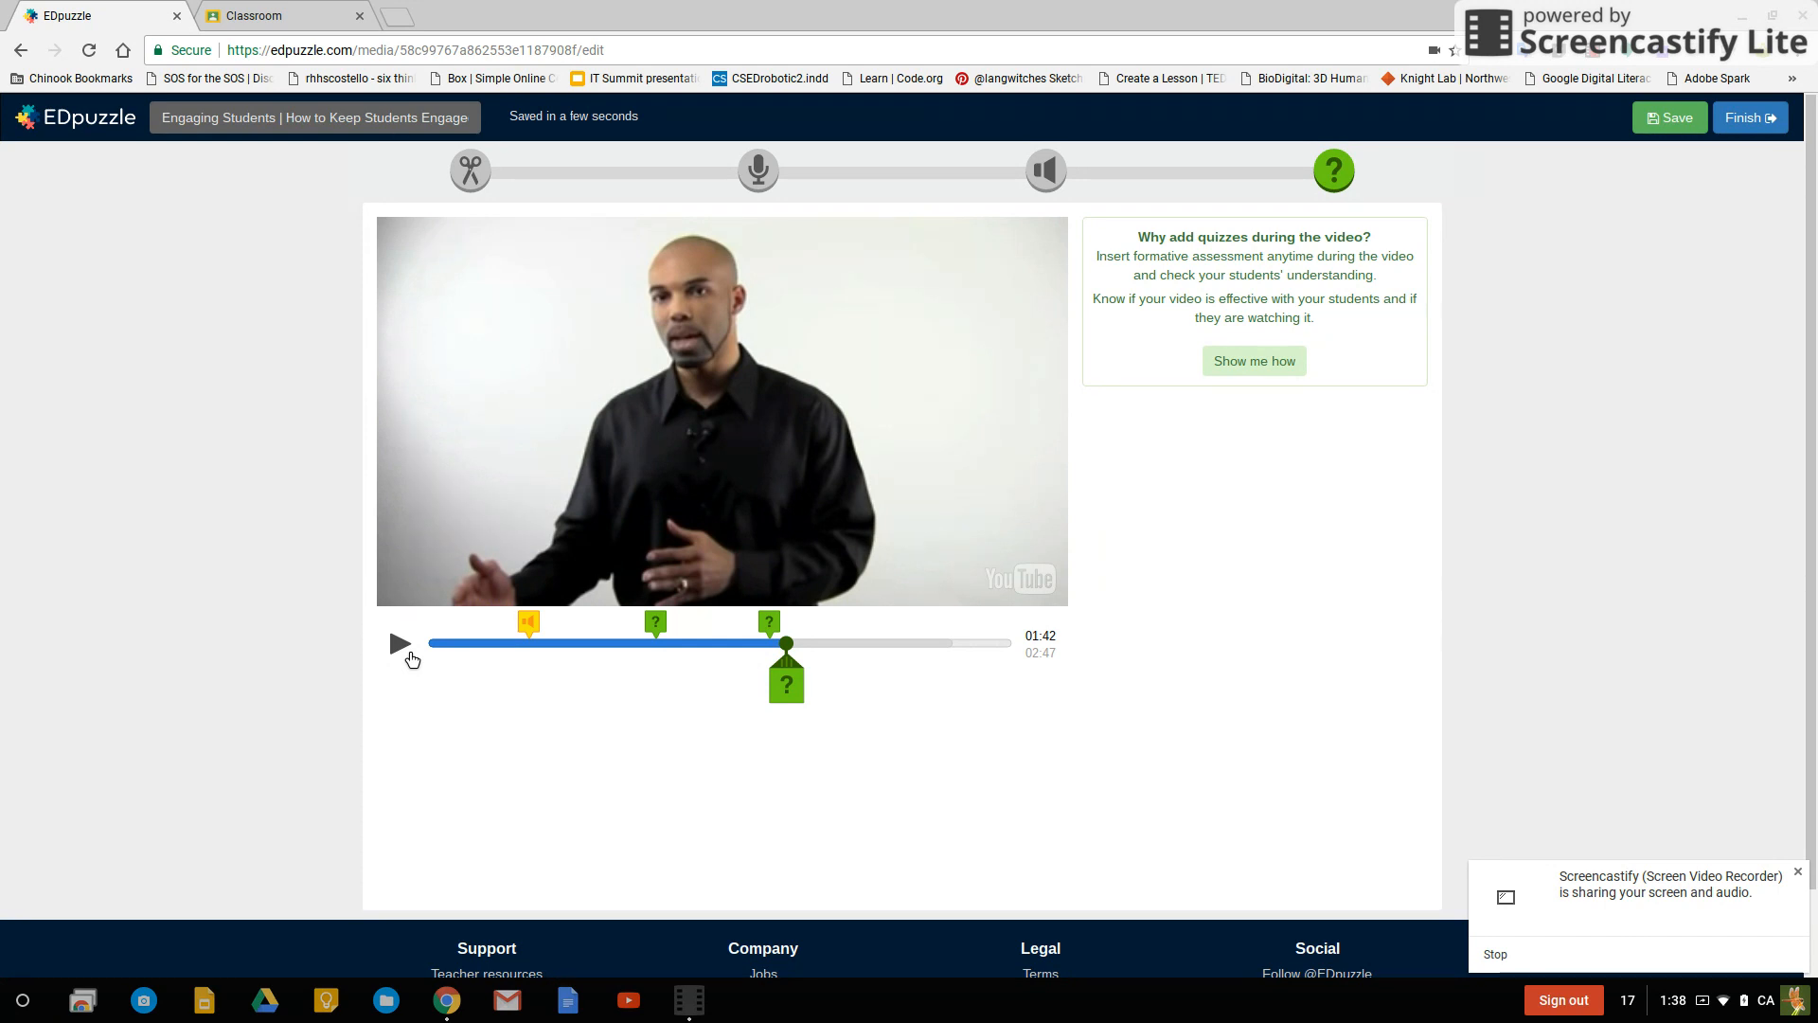
- Record a short audio note at 01:42, move the playback position to 02:08 and save the lesson
click(1047, 173)
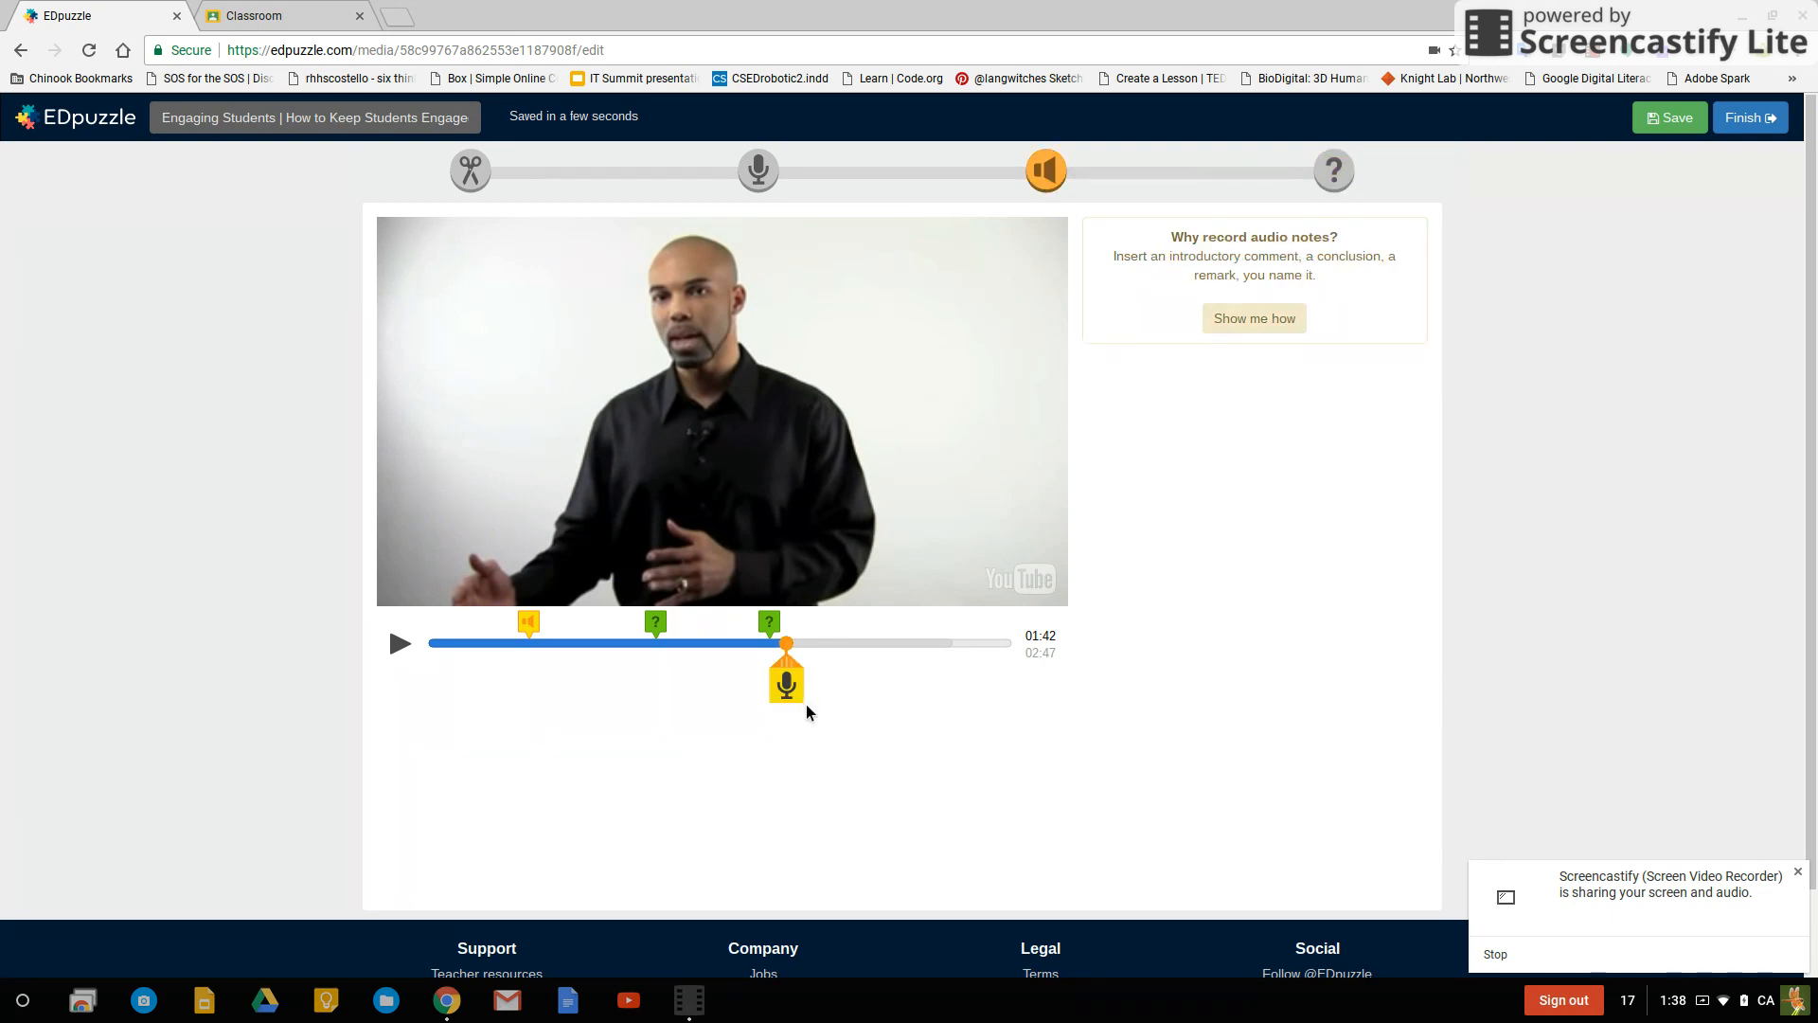
click(787, 684)
click(793, 699)
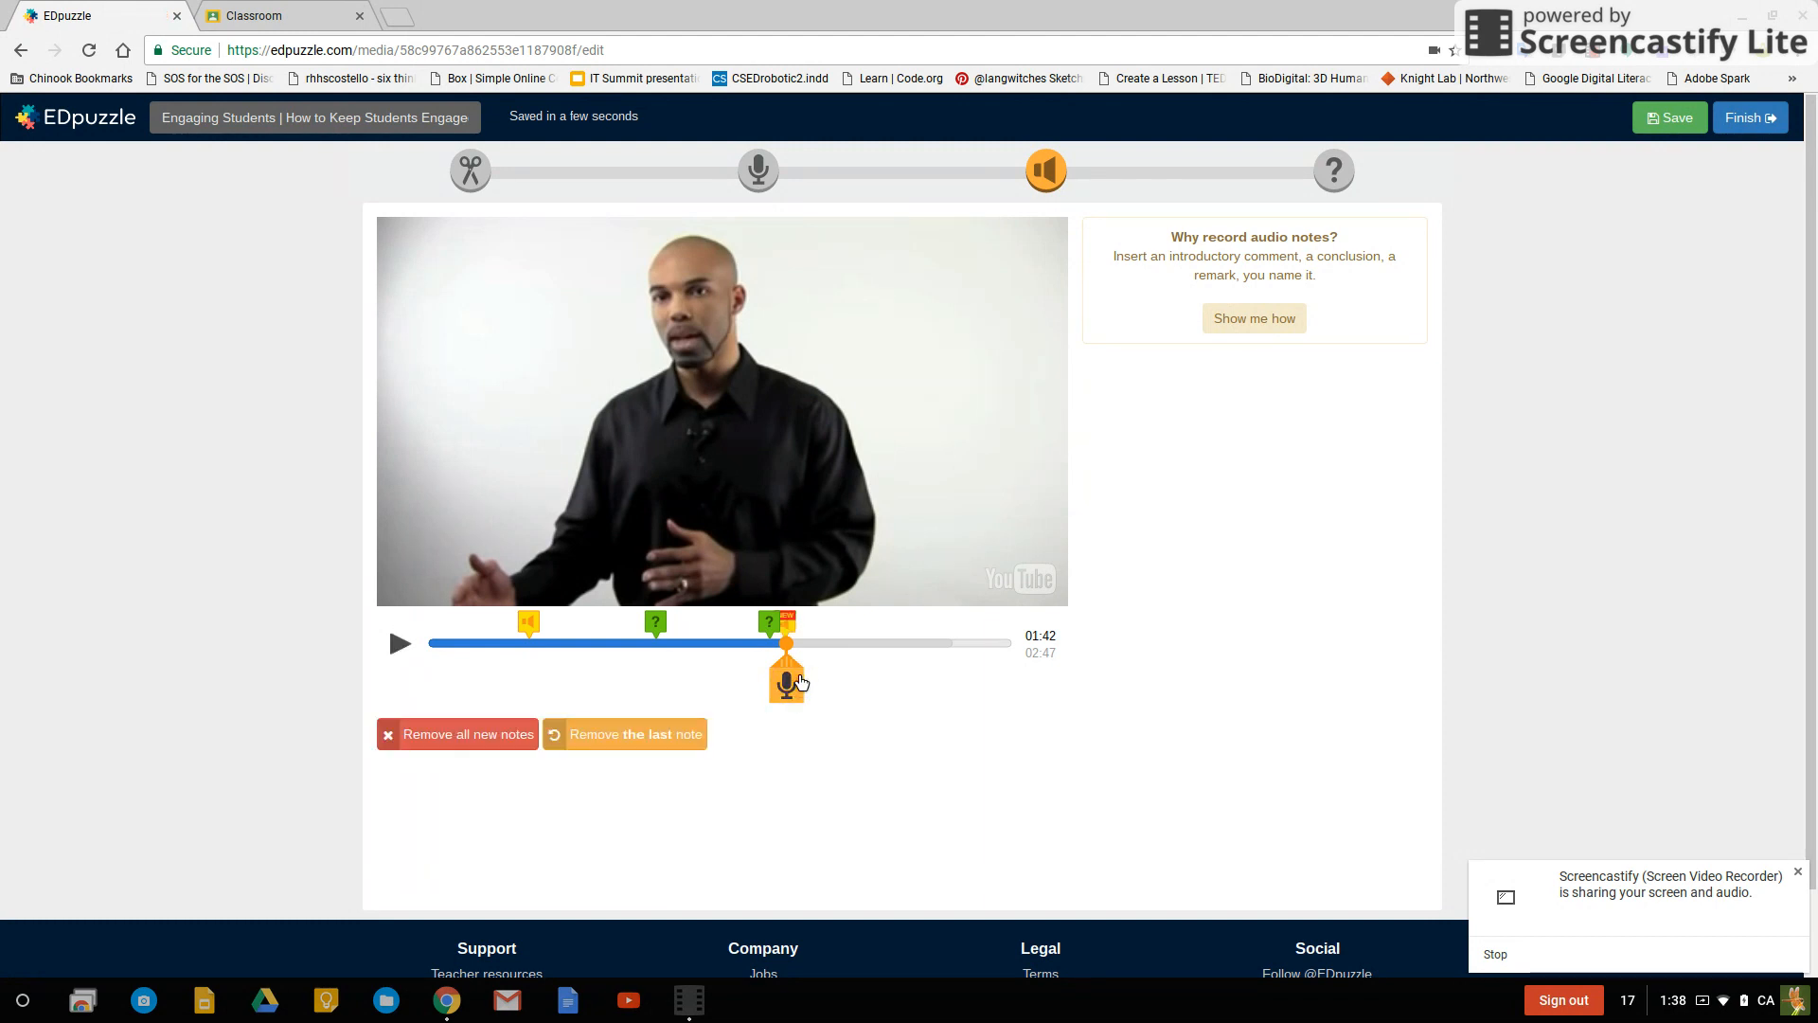
drag(796, 660, 888, 671)
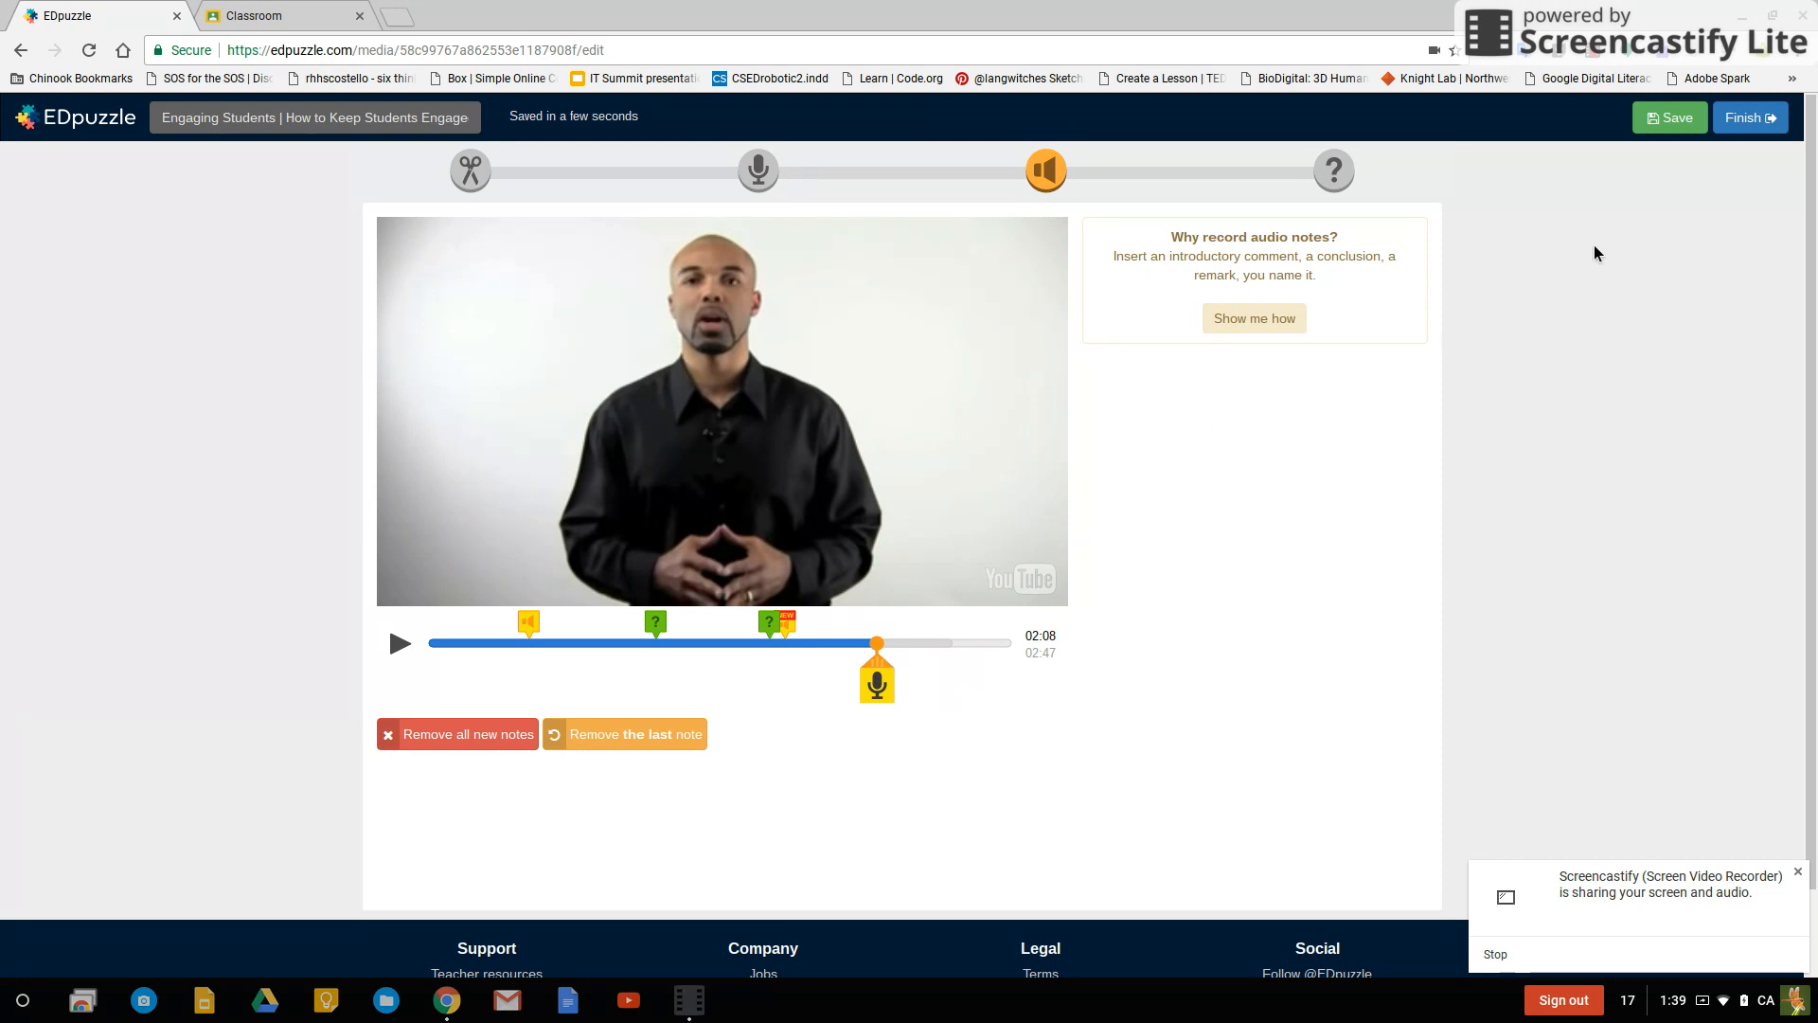
click(1667, 133)
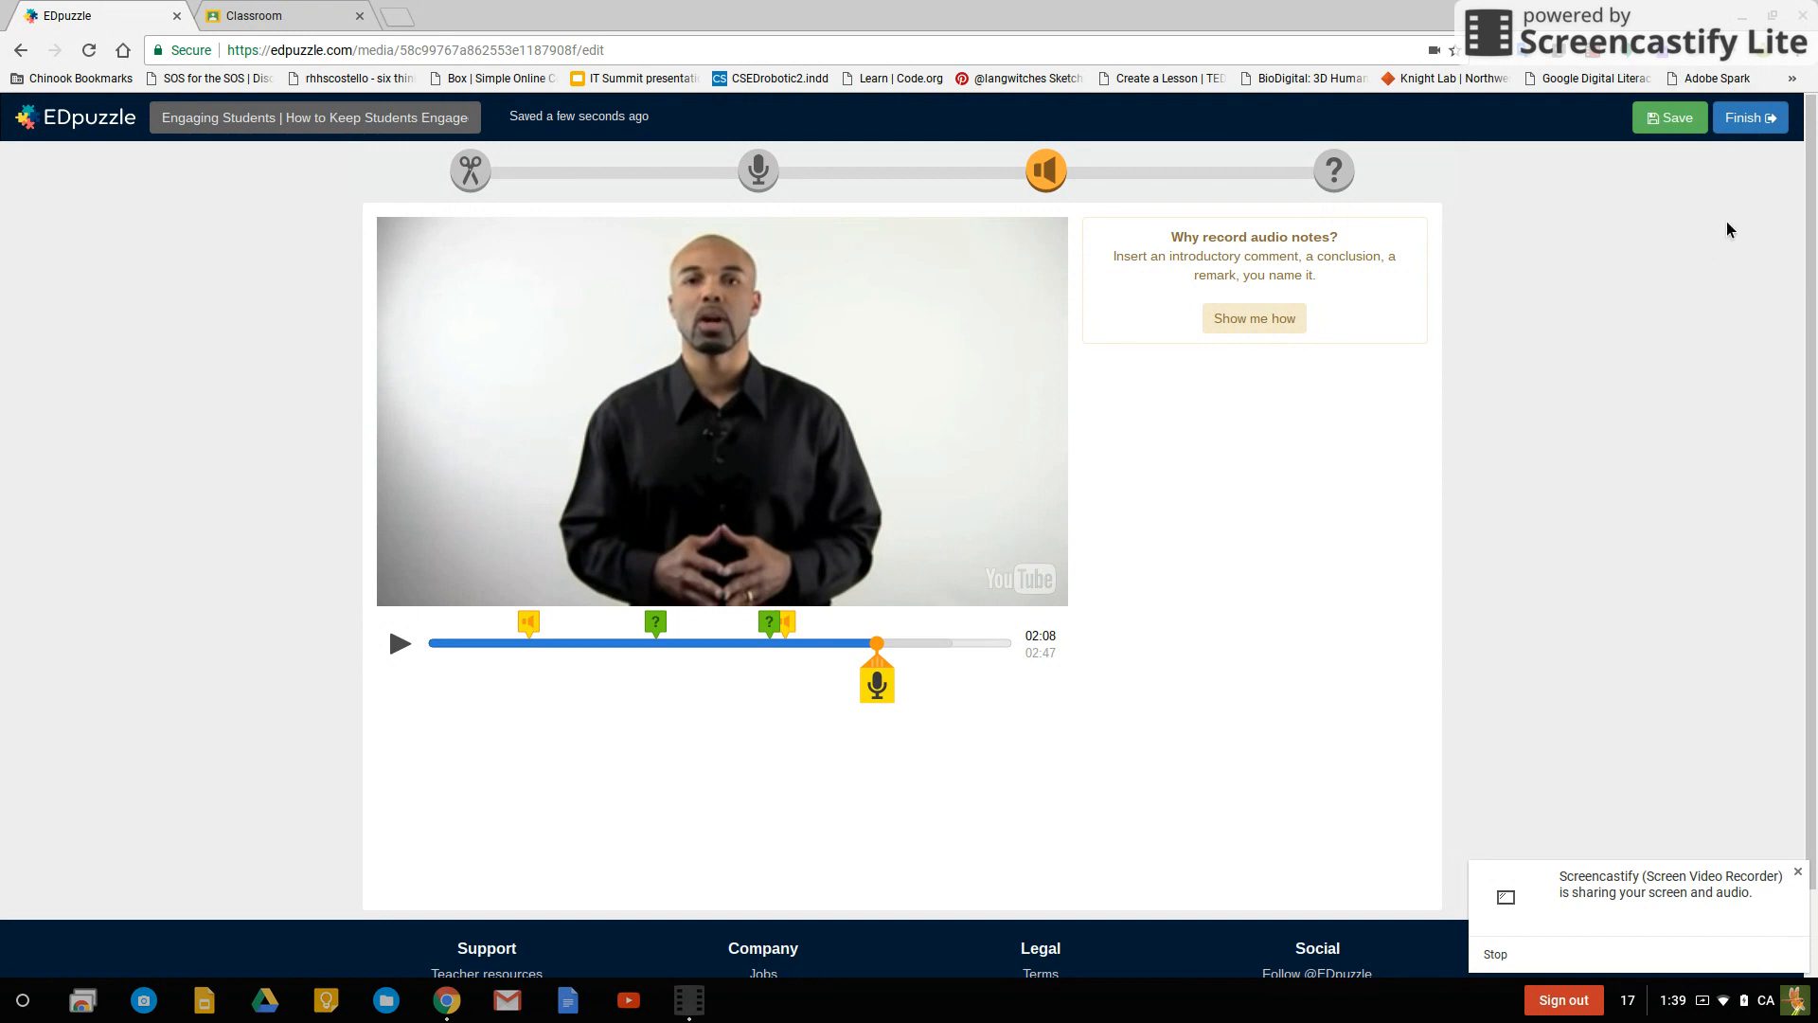
- Finish the lesson and assign it to the Digital Citizenship Grade 3 class with Prevent skipping enabled
click(1751, 119)
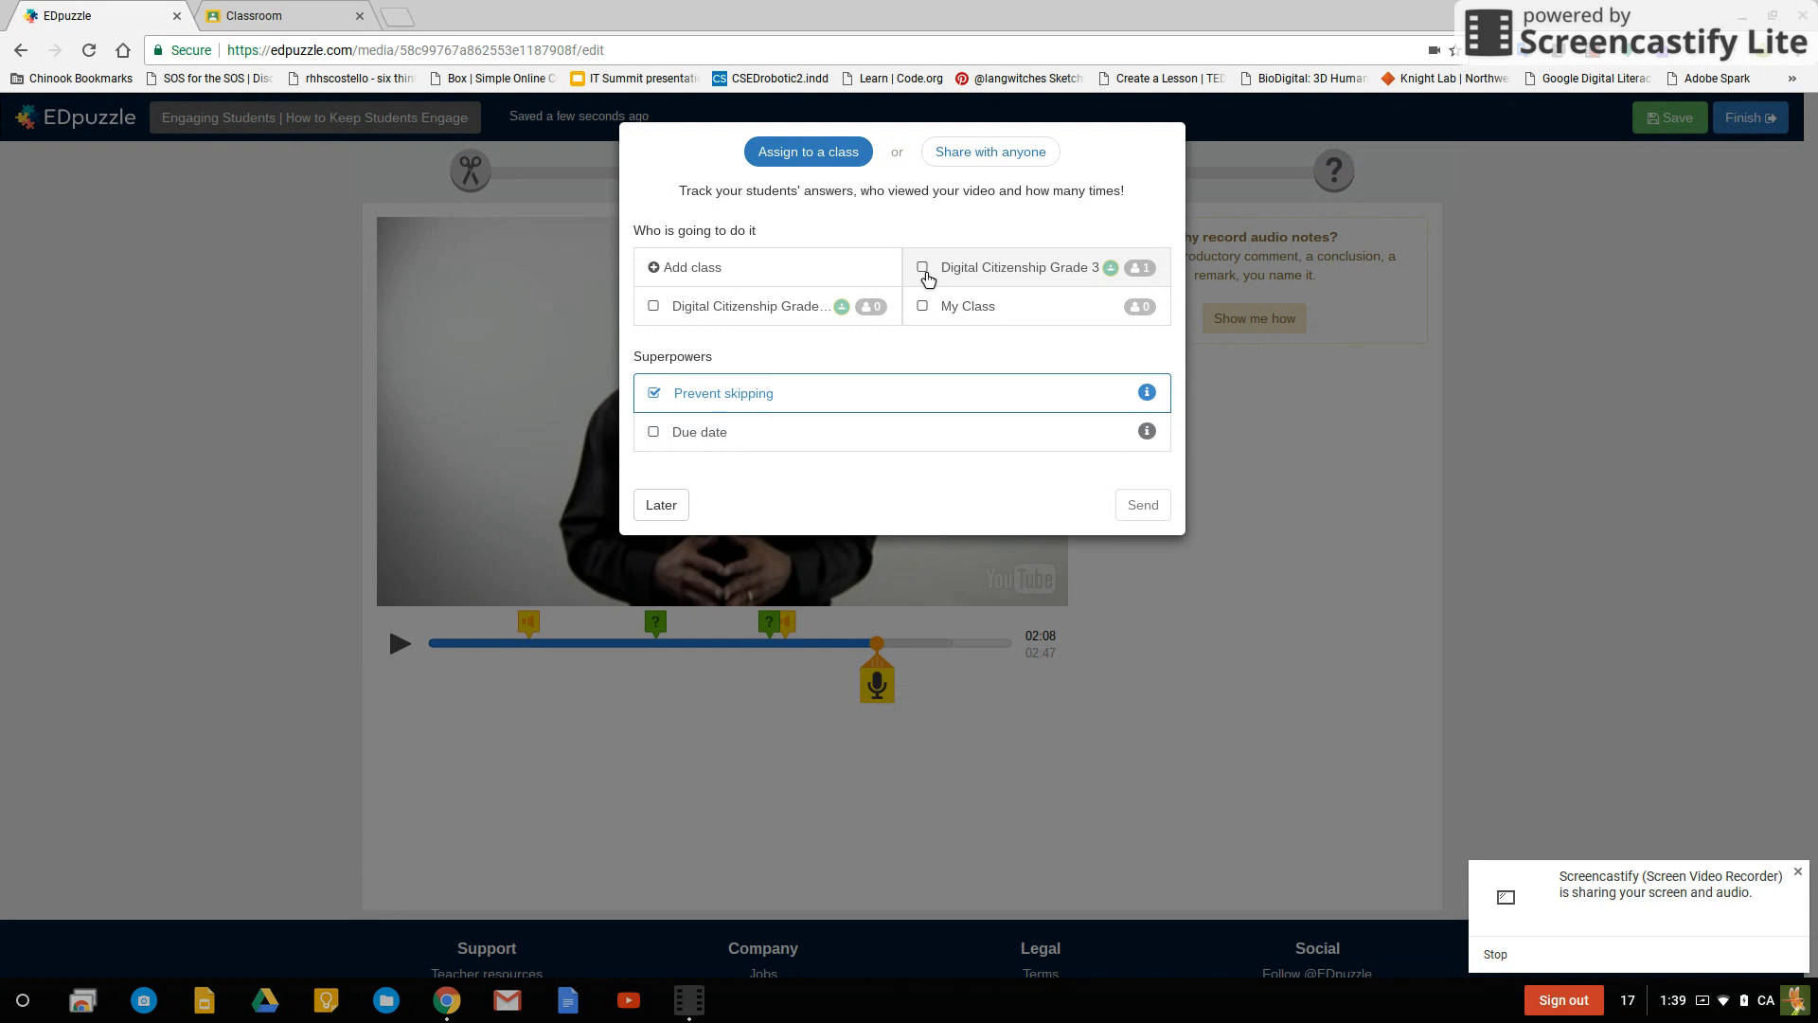
click(926, 275)
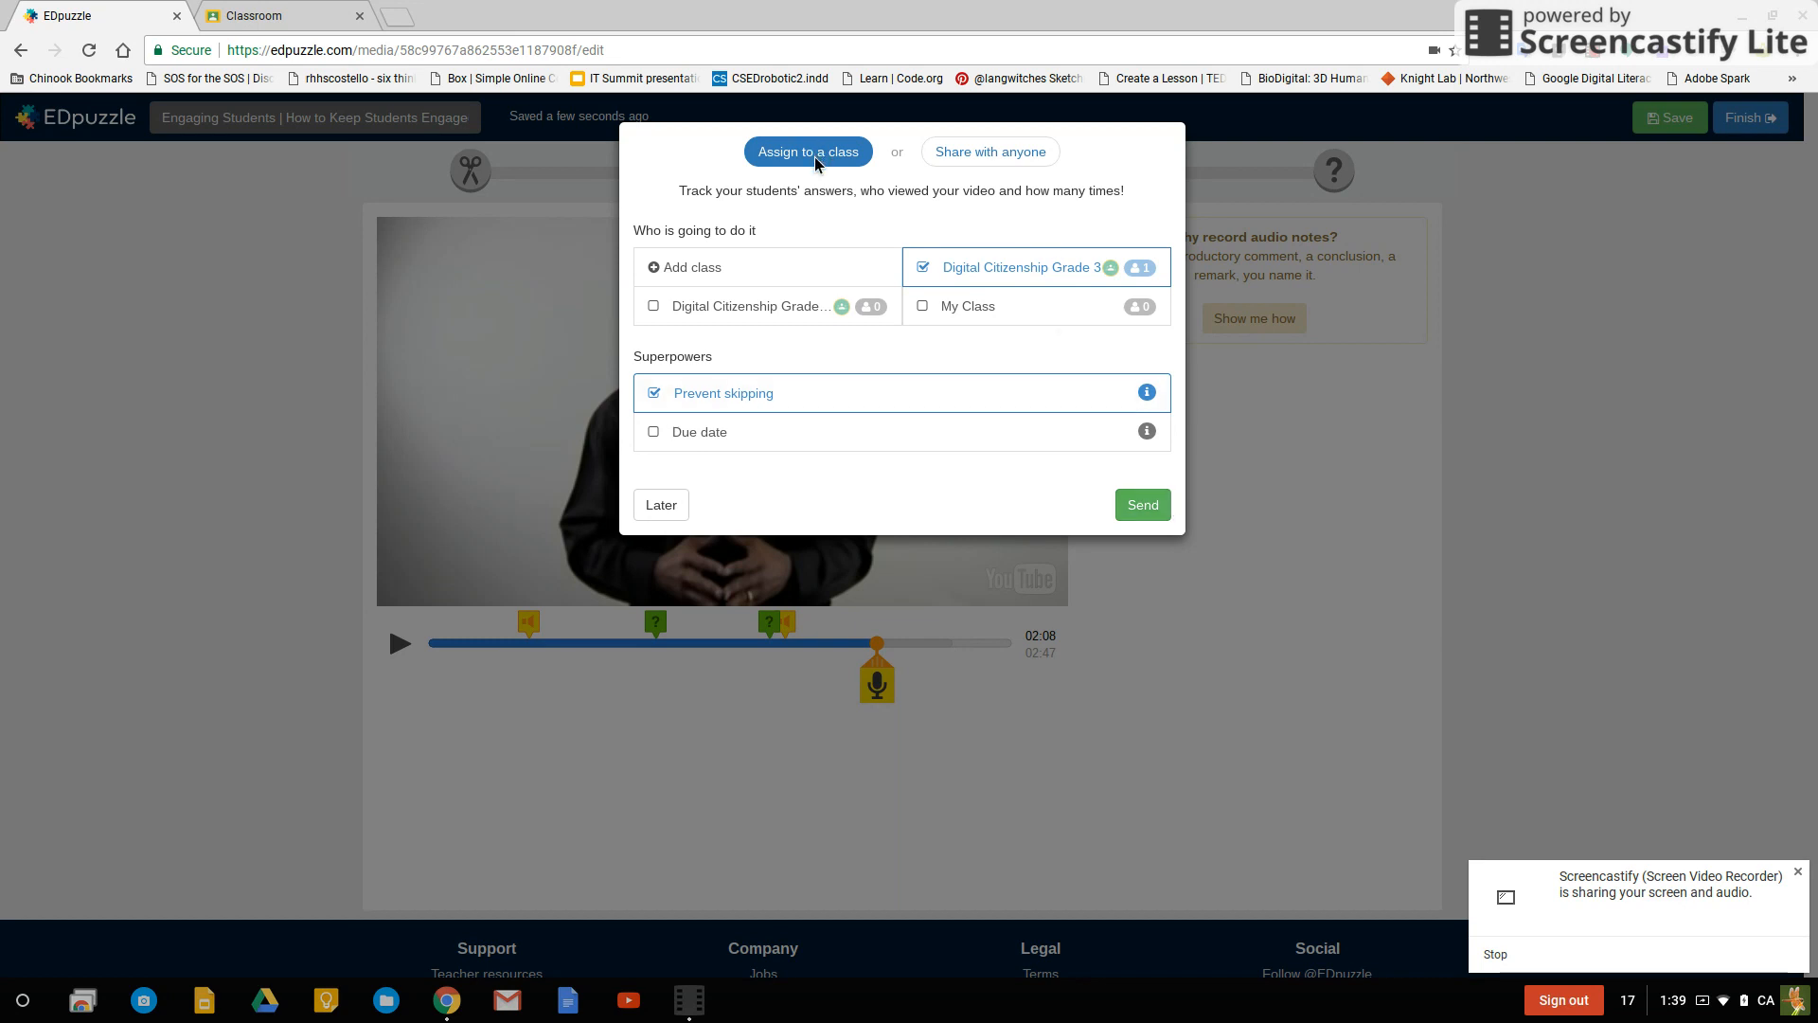
click(1155, 512)
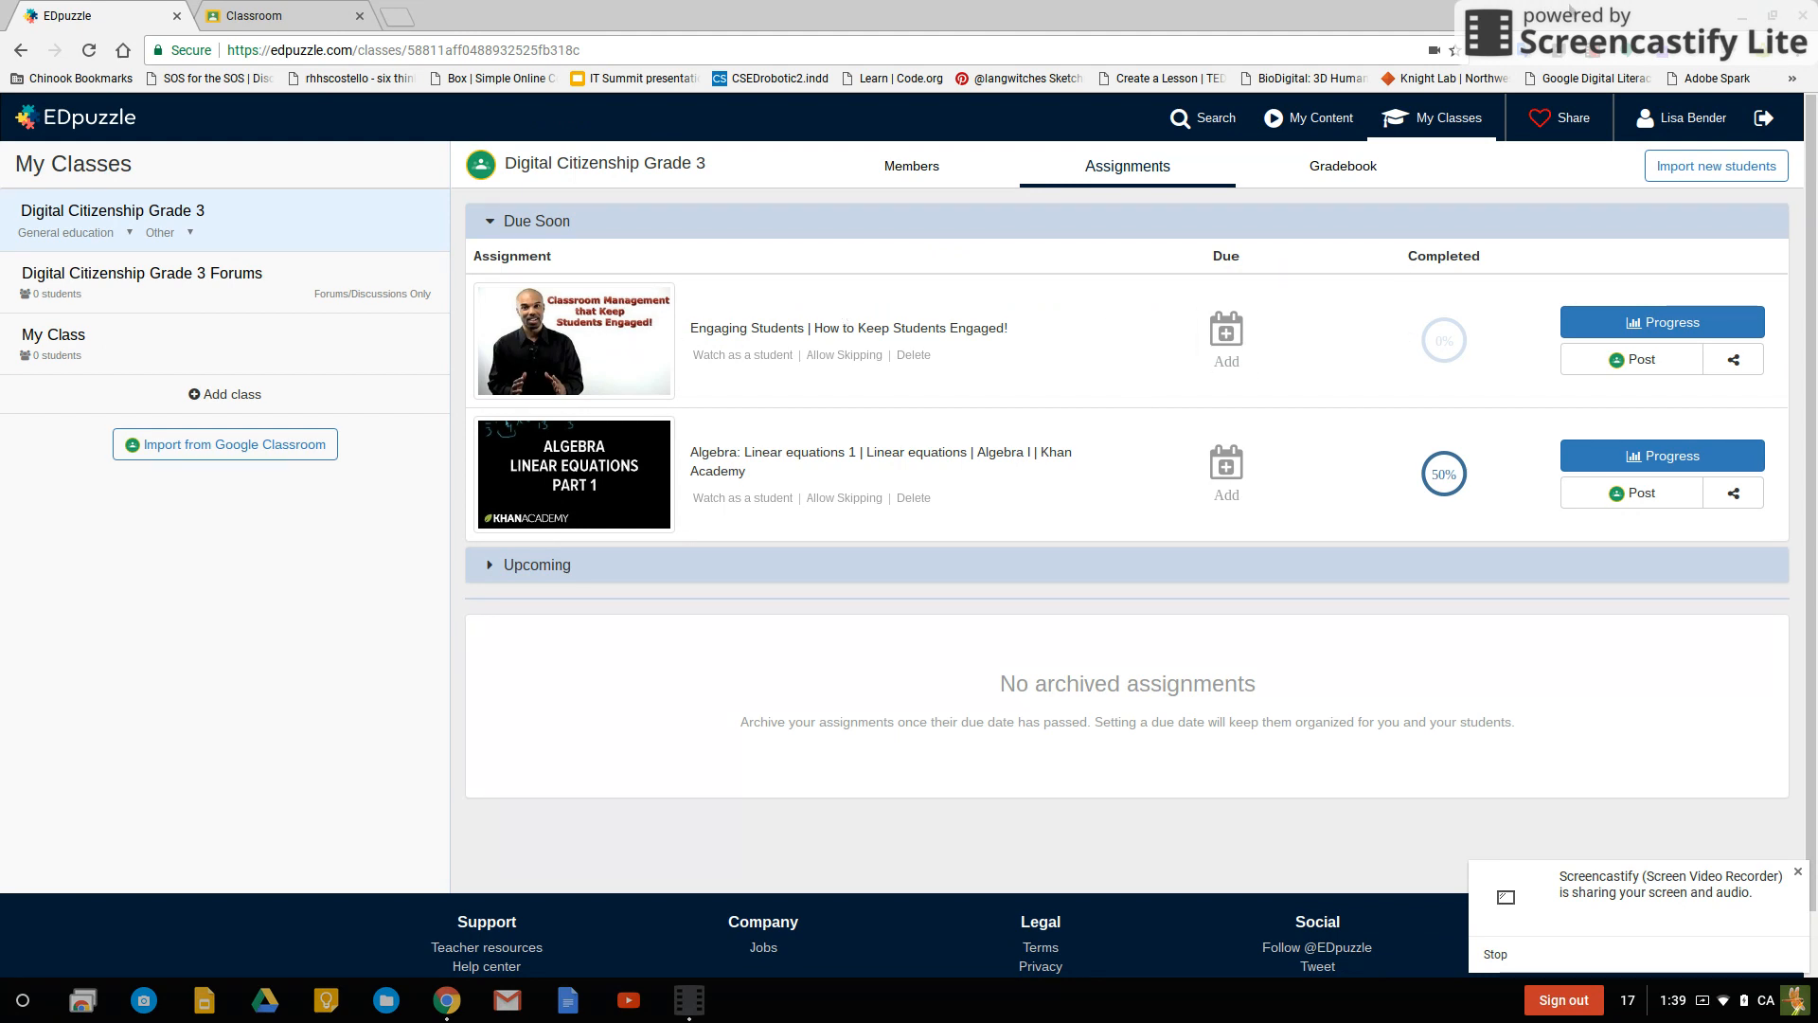
click(1596, 52)
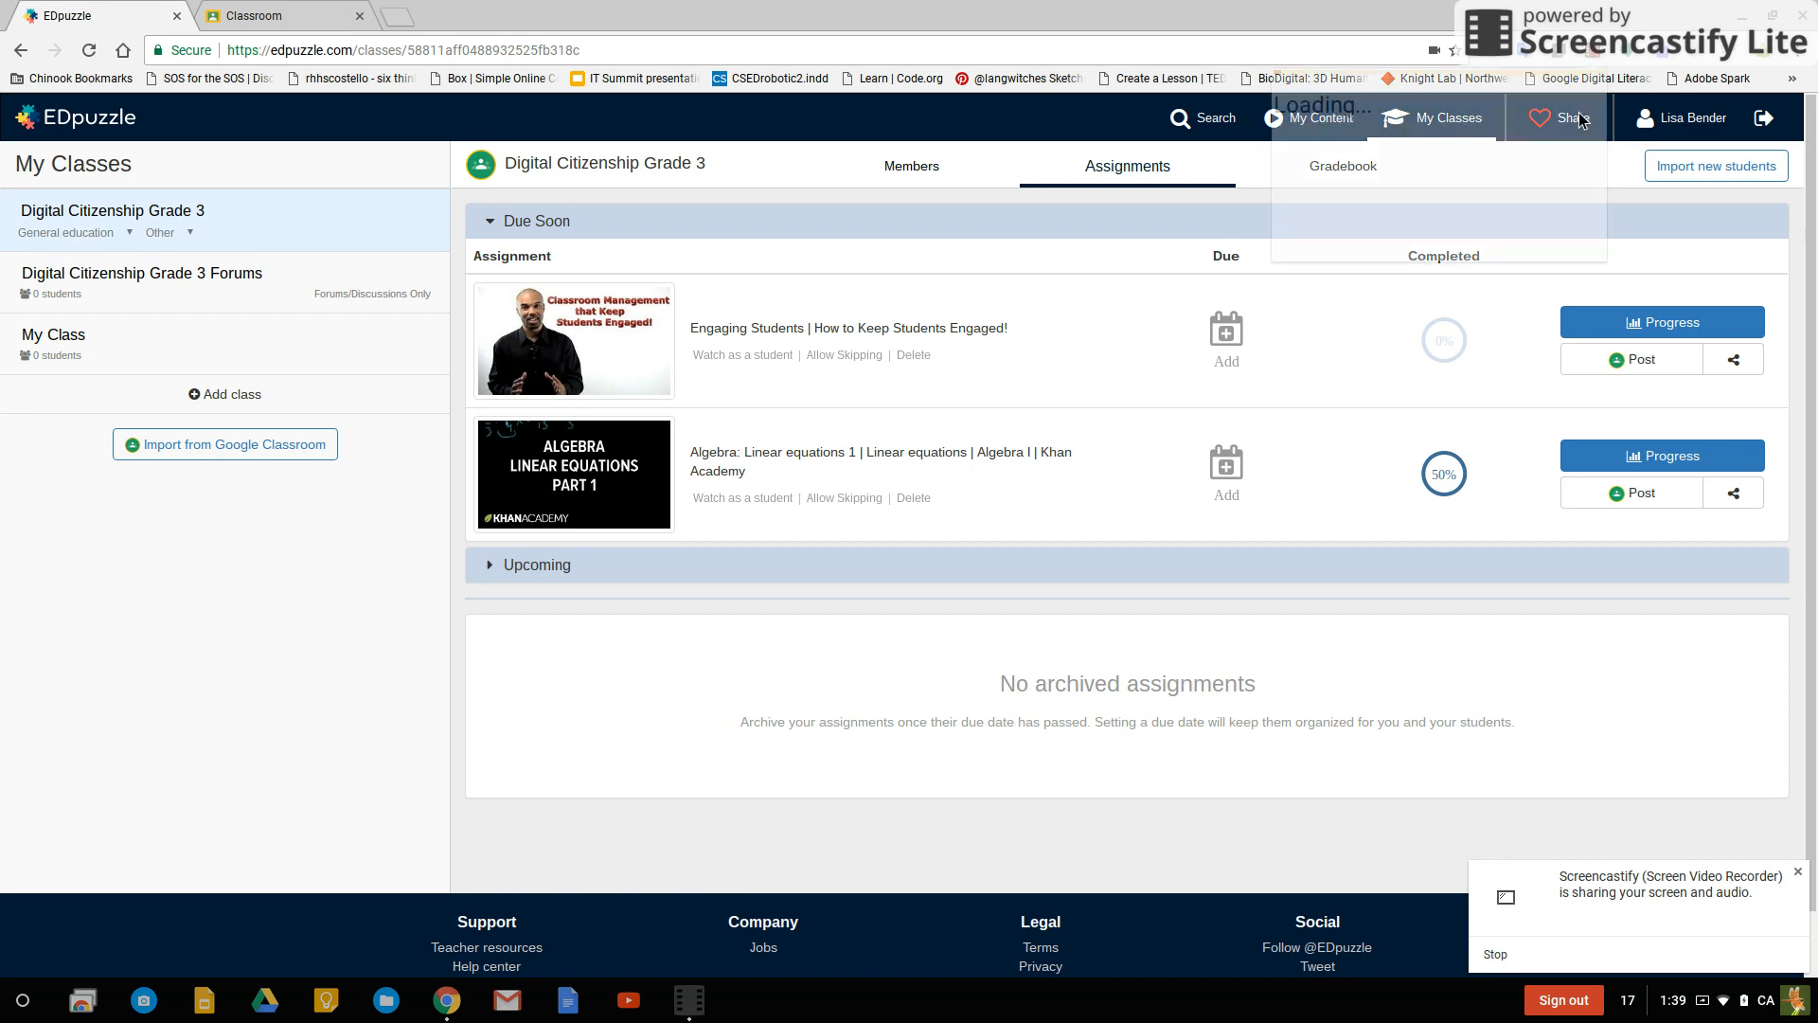
click(1594, 55)
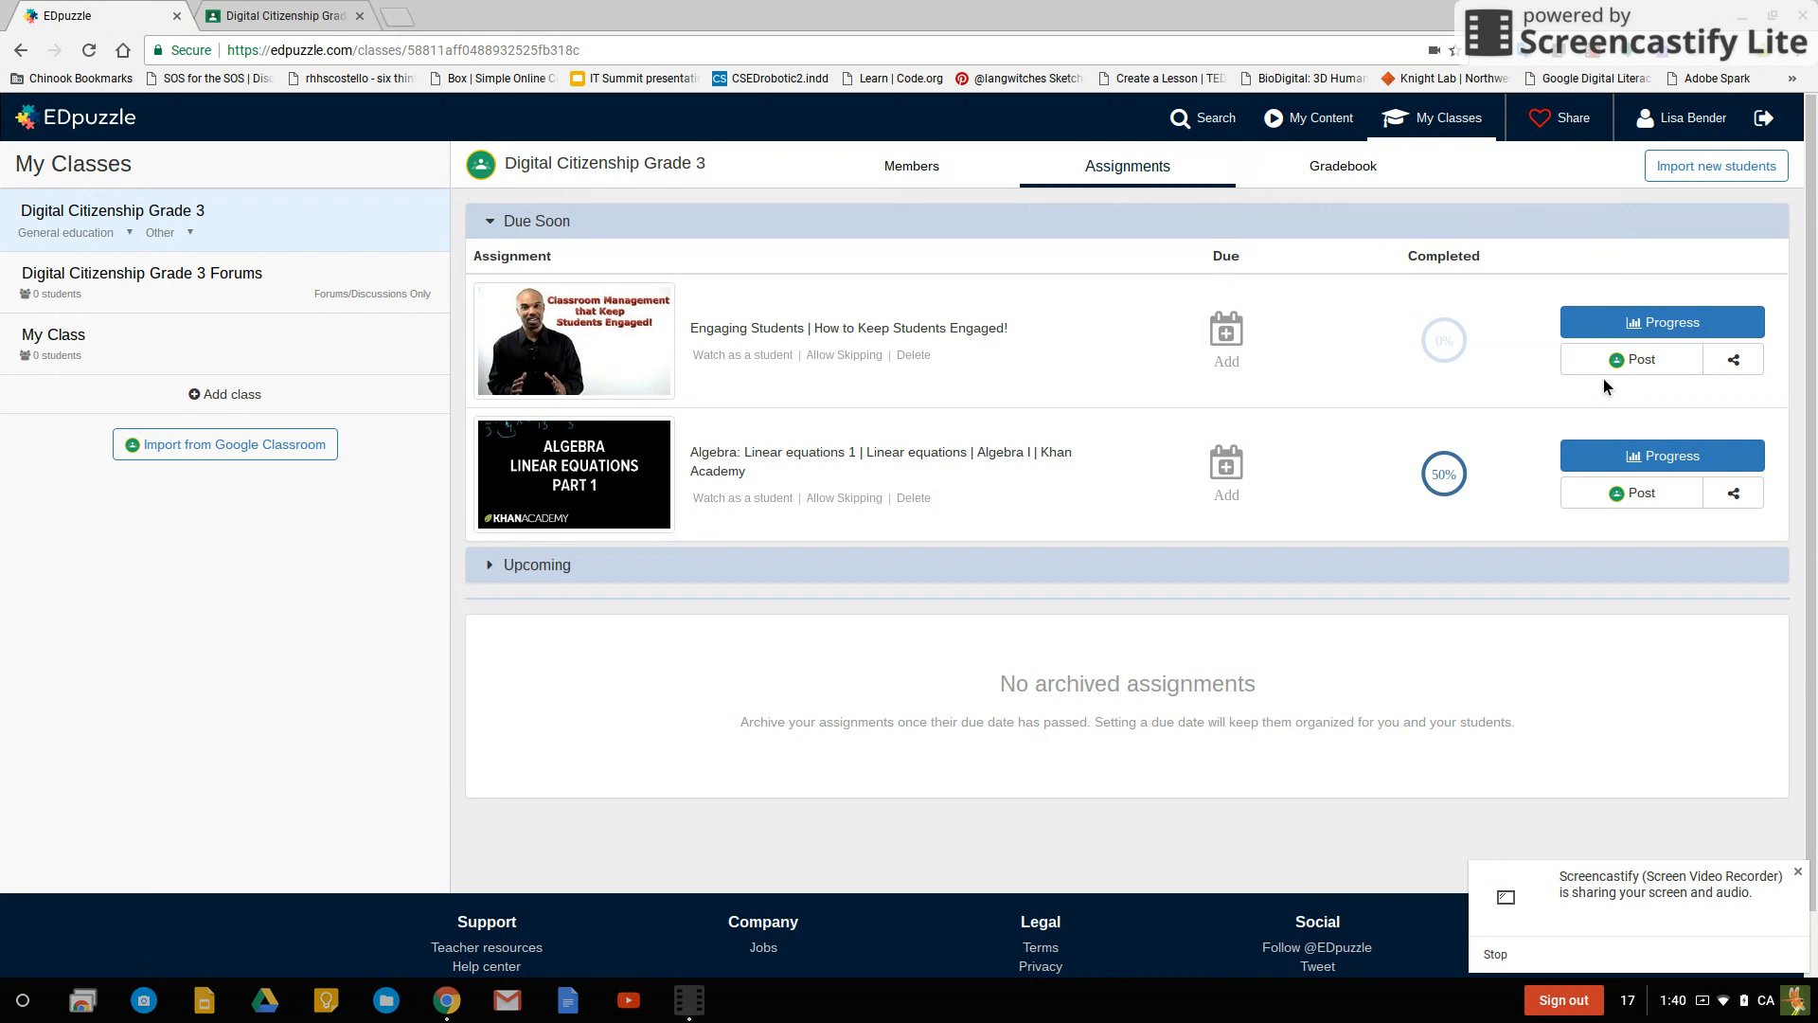
- Post the Engaging Students assignment to Google Classroom for all students in Digital Citizenship Grade 3, with no due date
click(1643, 362)
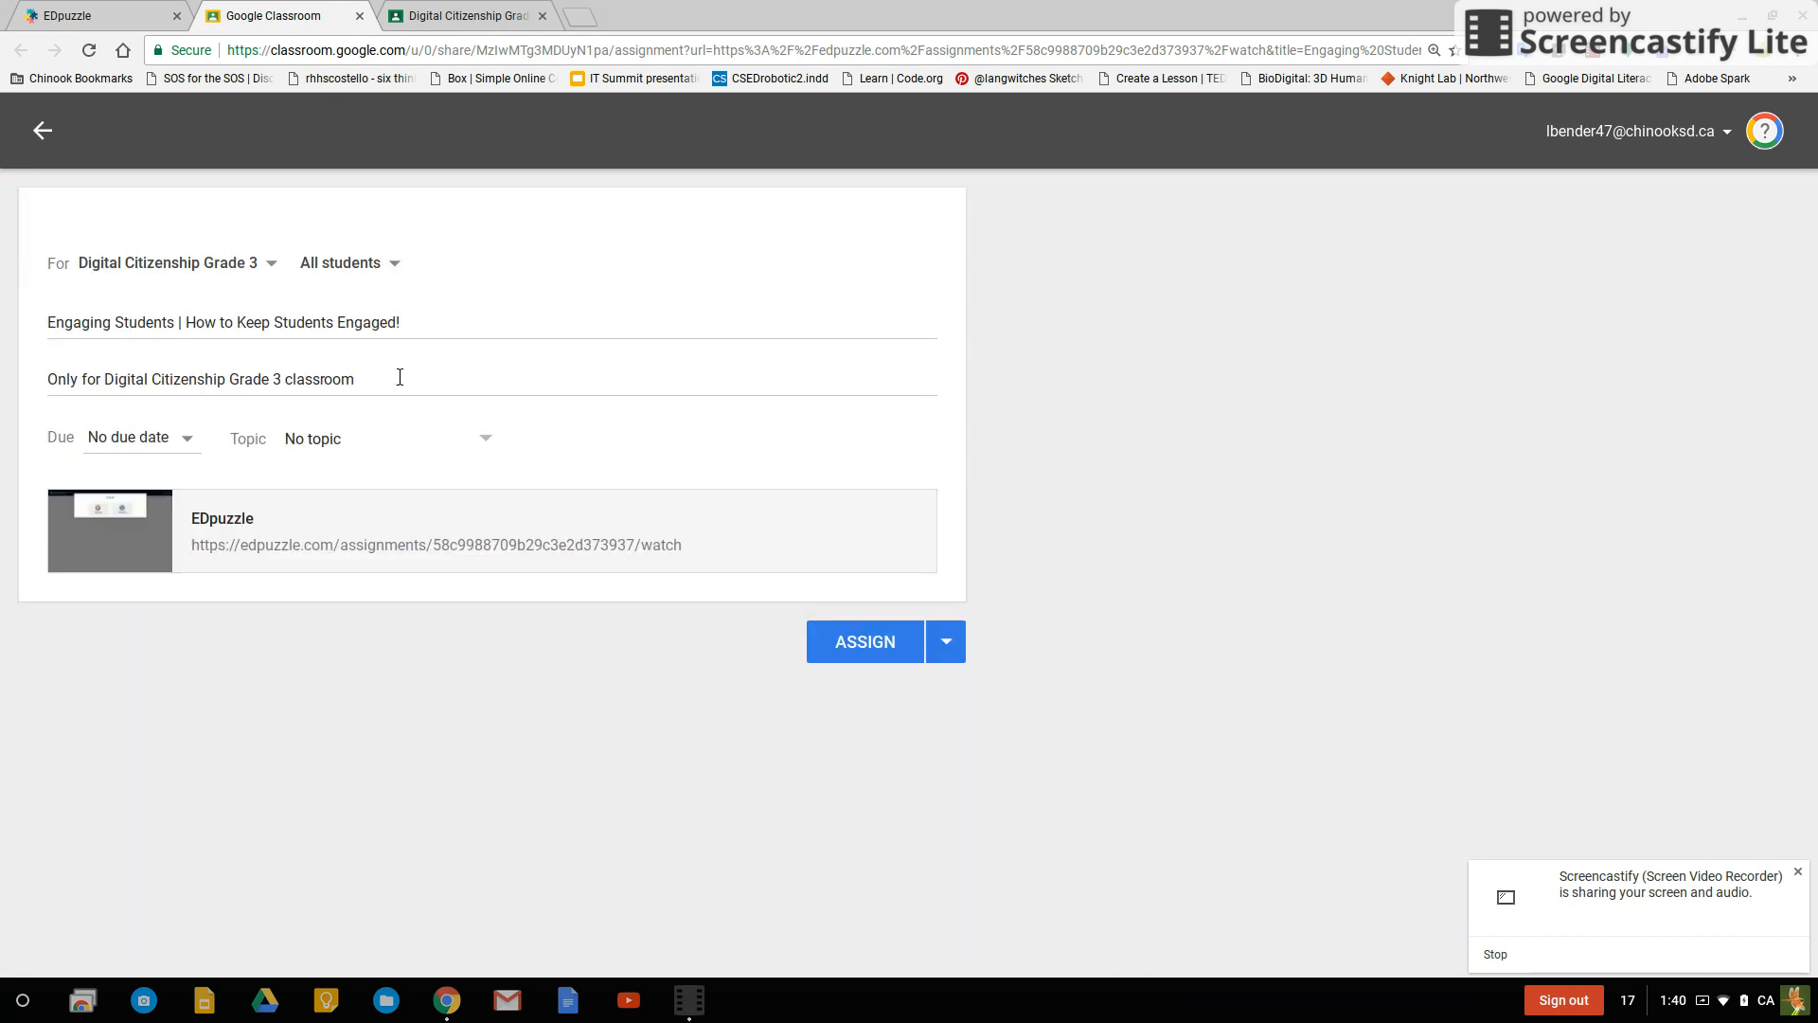
click(286, 272)
click(851, 640)
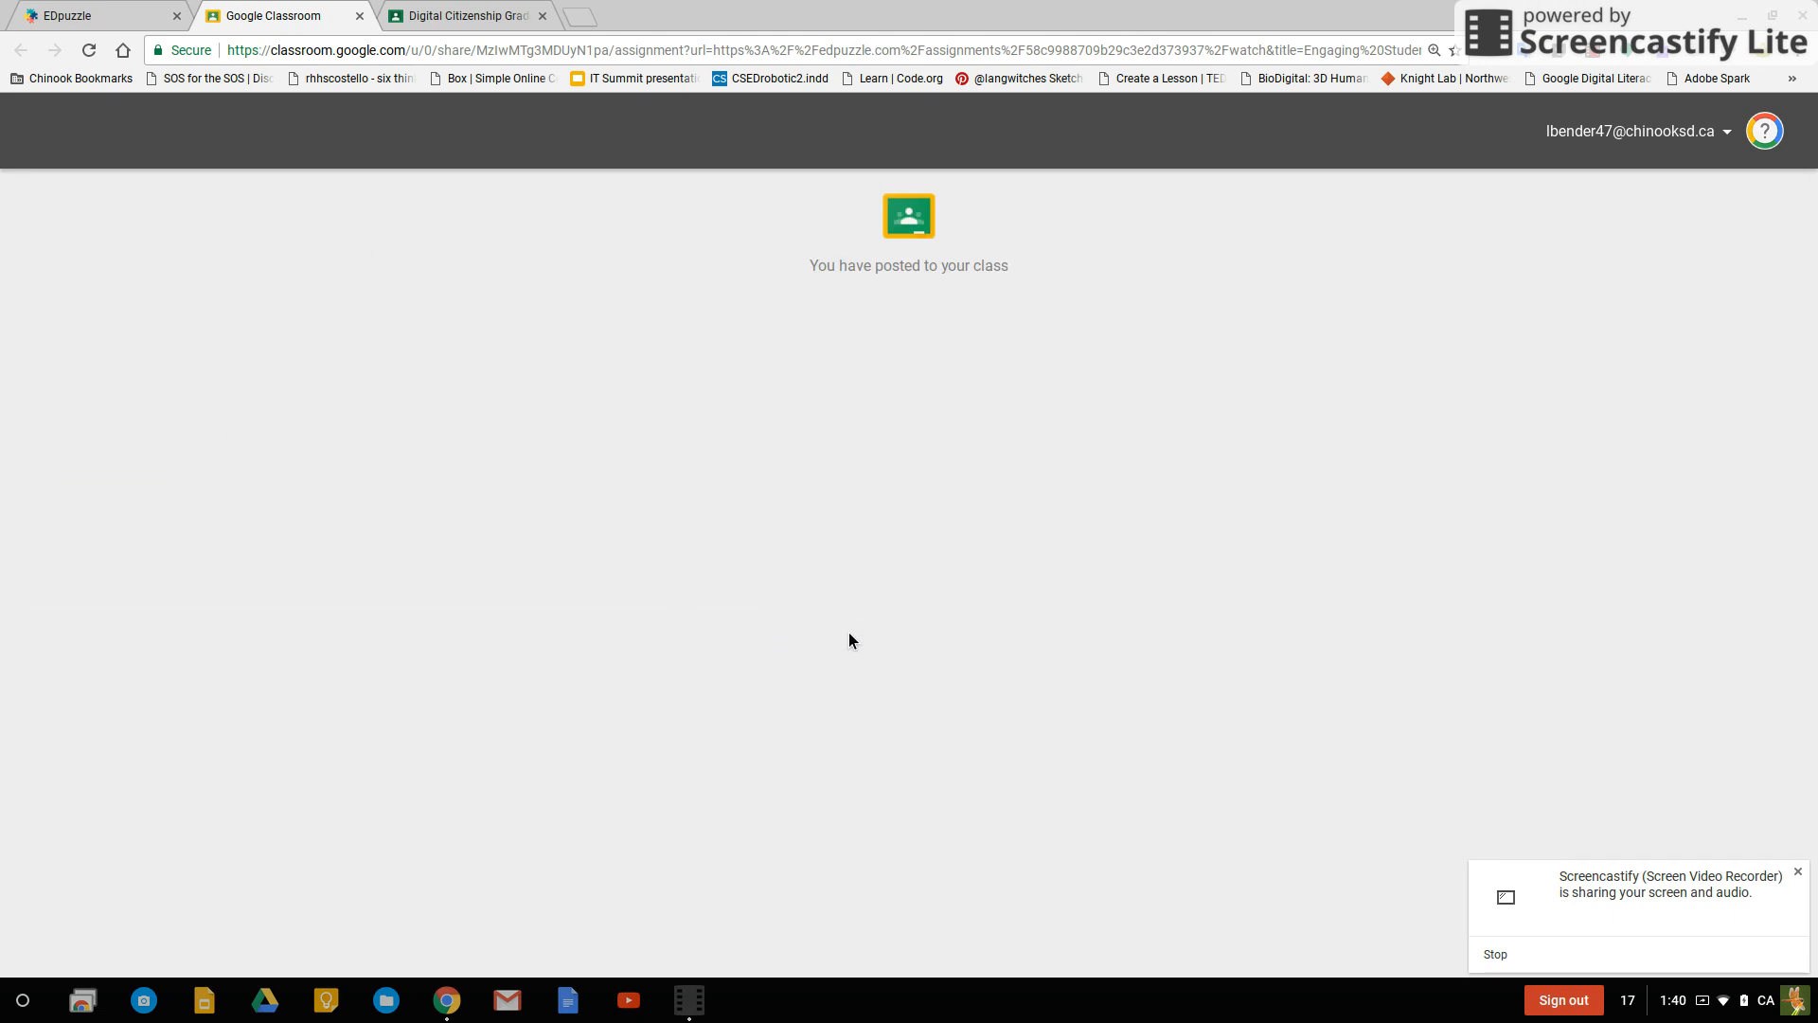
- Switch back to EDpuzzle and import the Études de livres course from Google Classroom
click(82, 17)
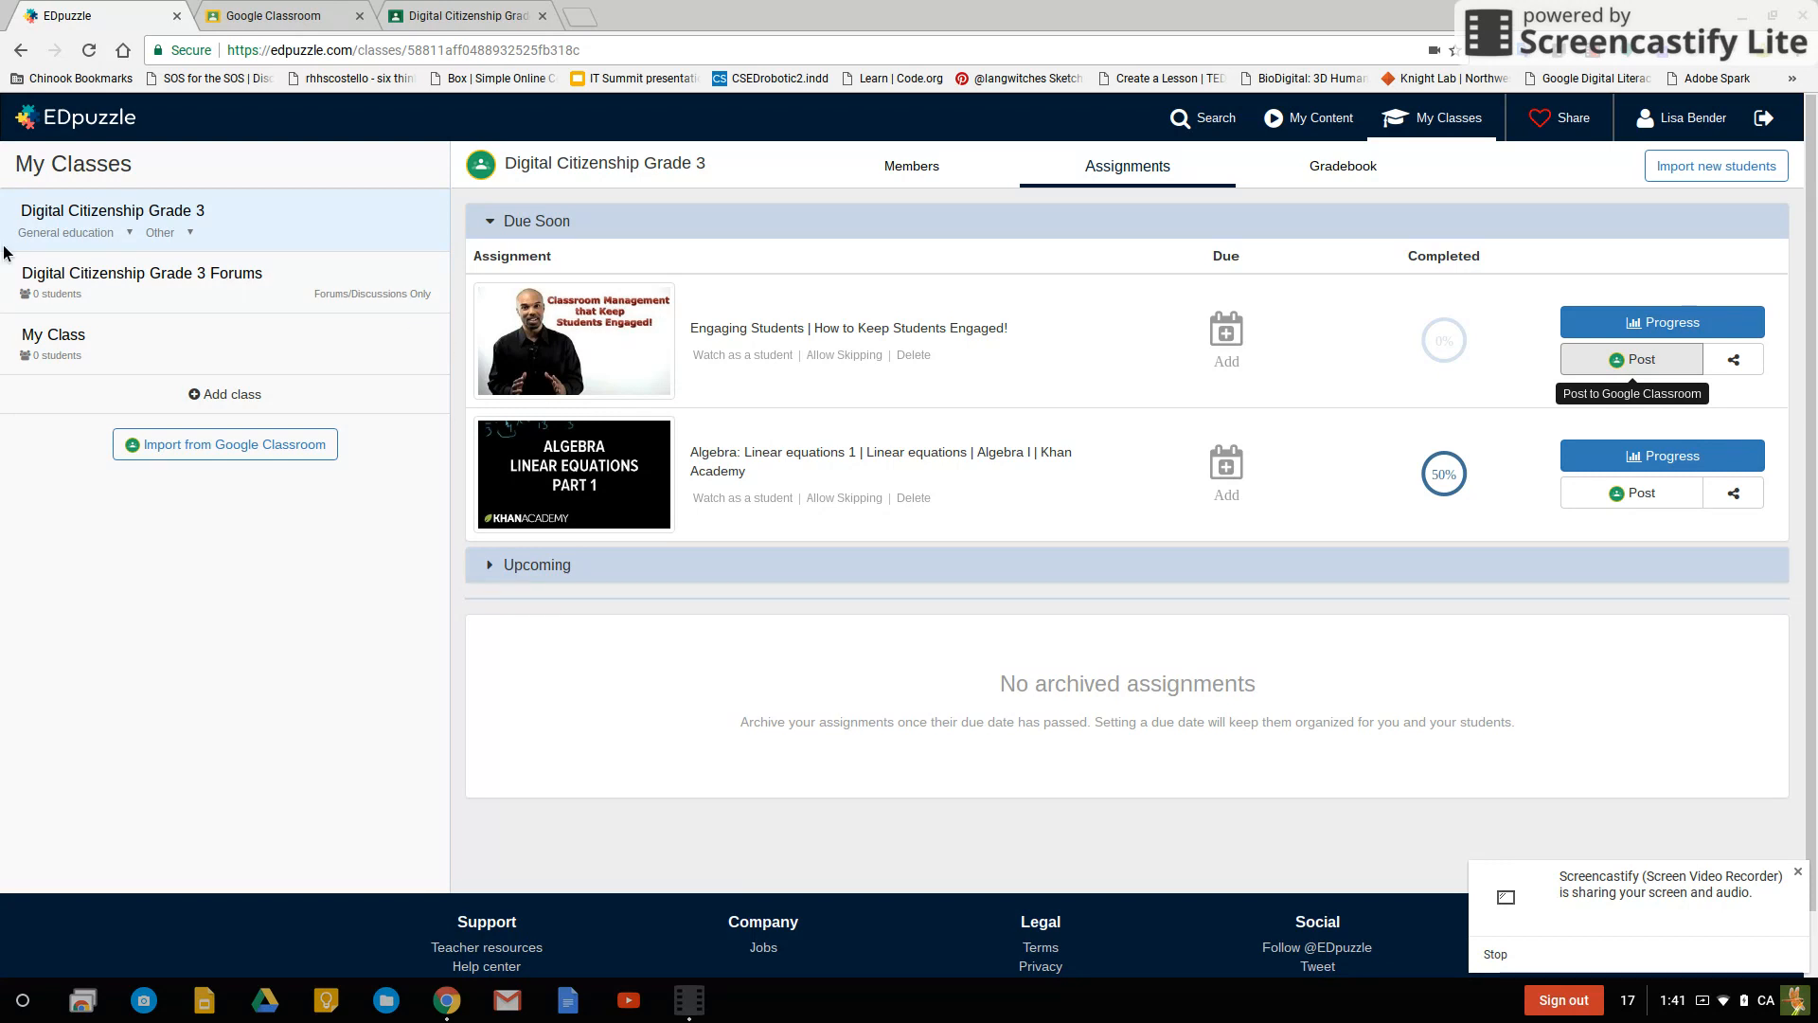
click(252, 456)
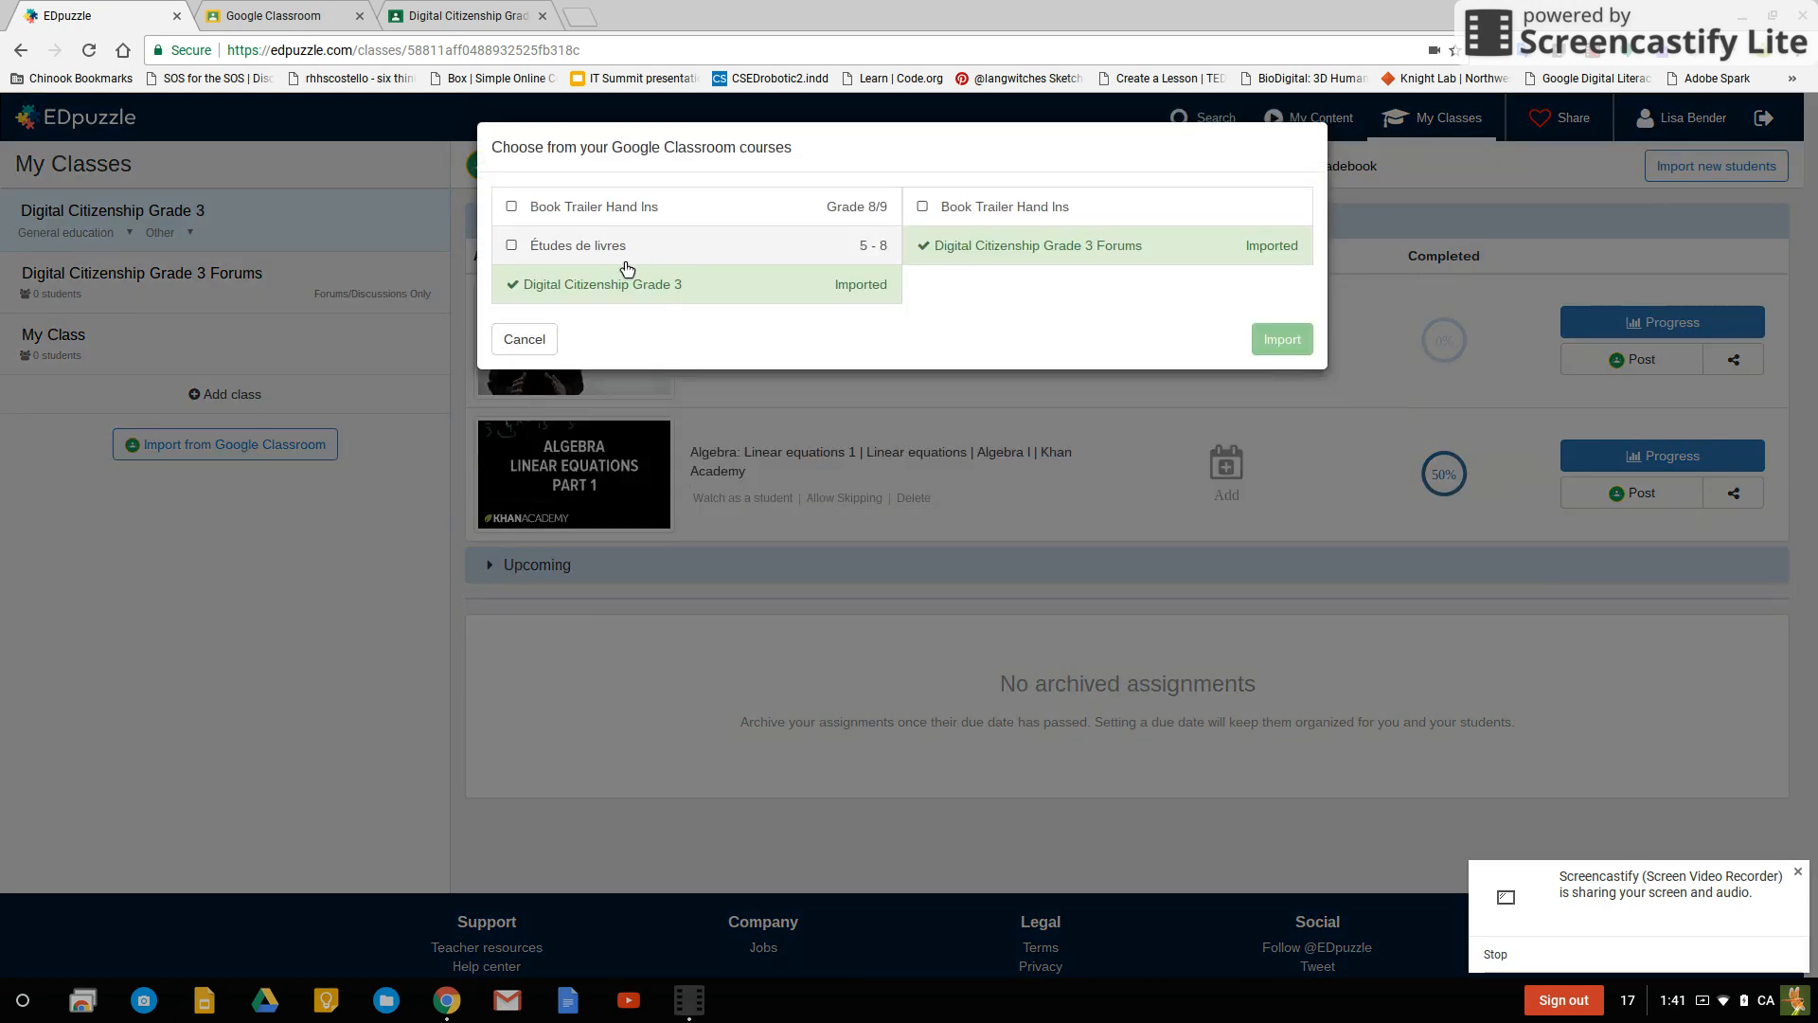
click(512, 245)
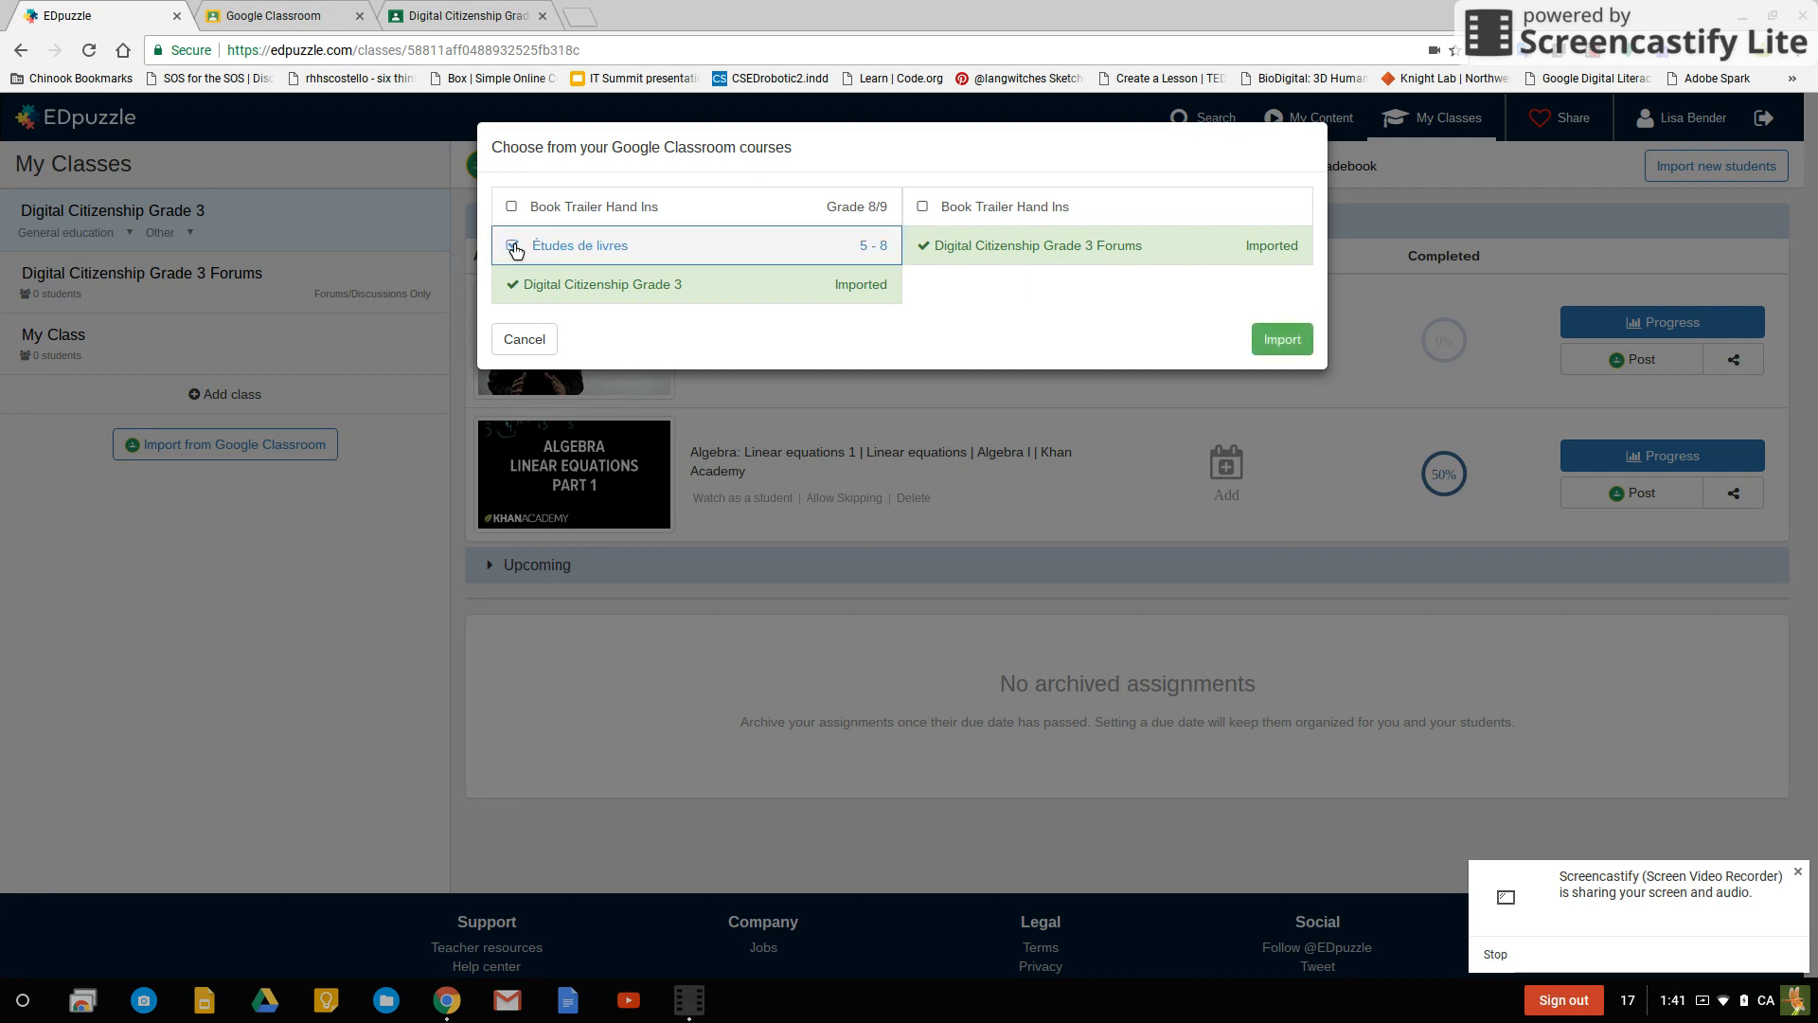
click(1282, 339)
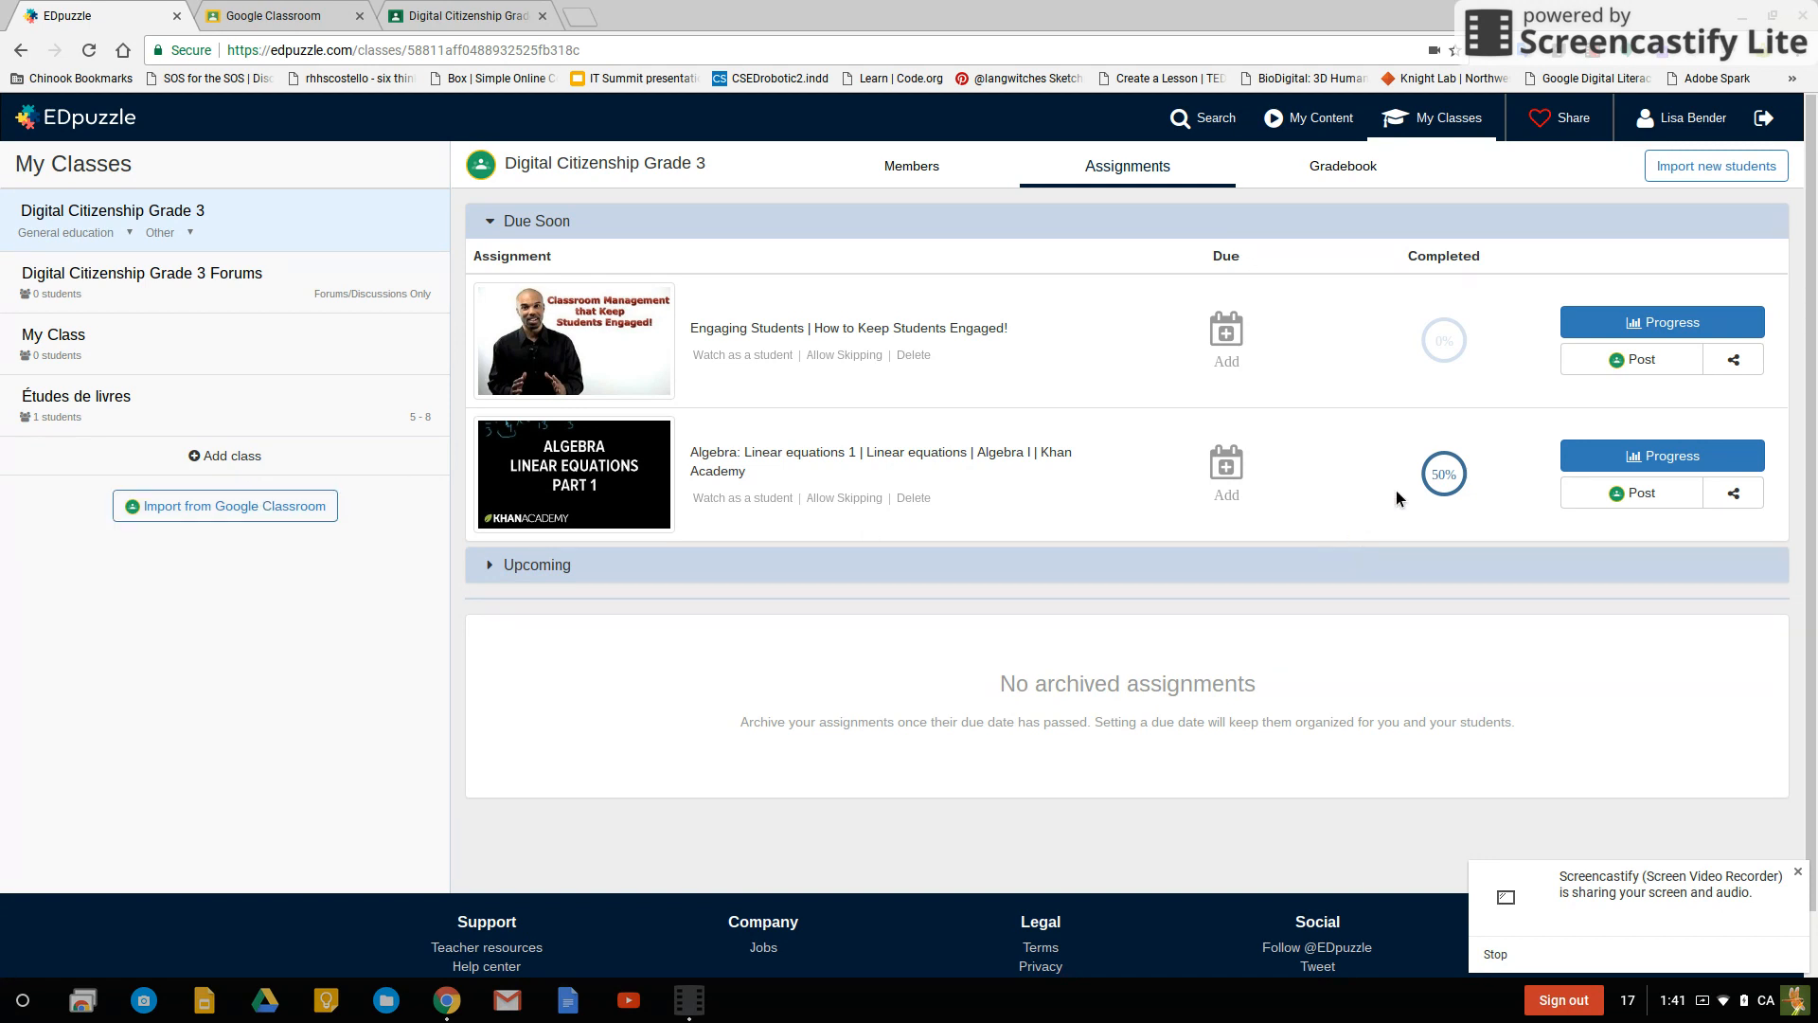
- Examine the student progress and per-question results of the Algebra: Linear equations 1 assignment and return to the class assignments
click(1661, 455)
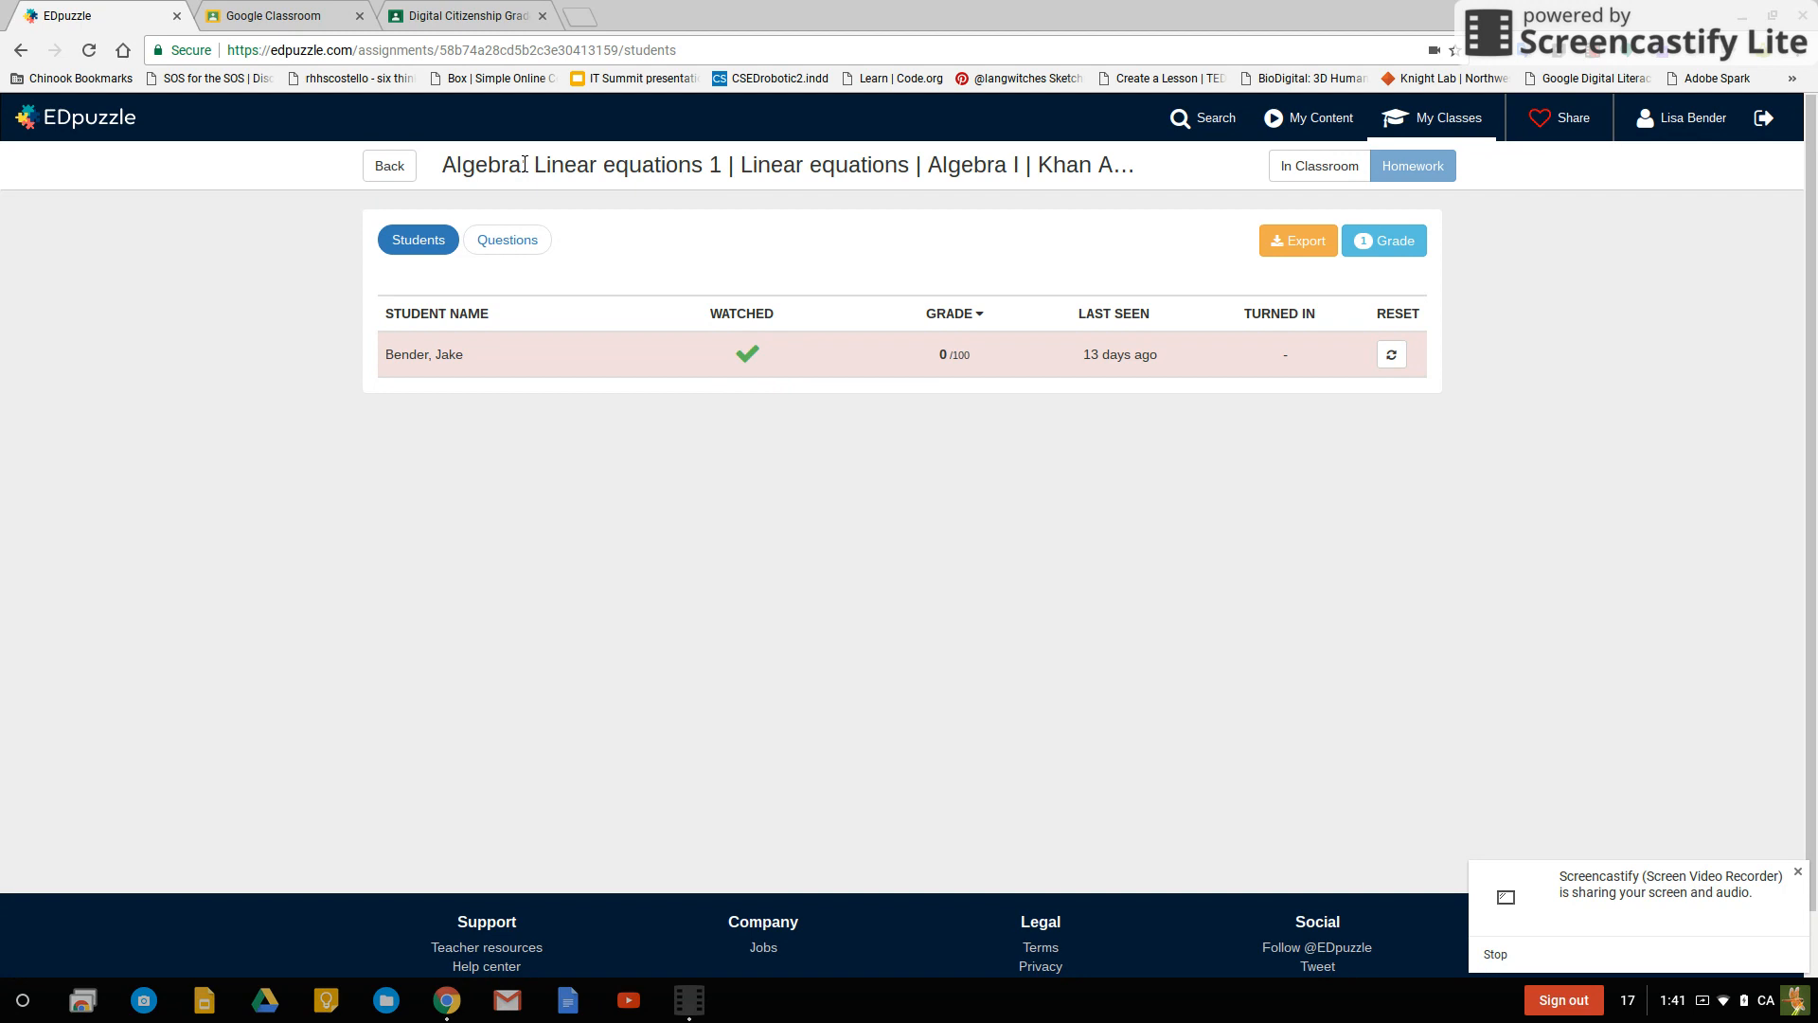
click(507, 245)
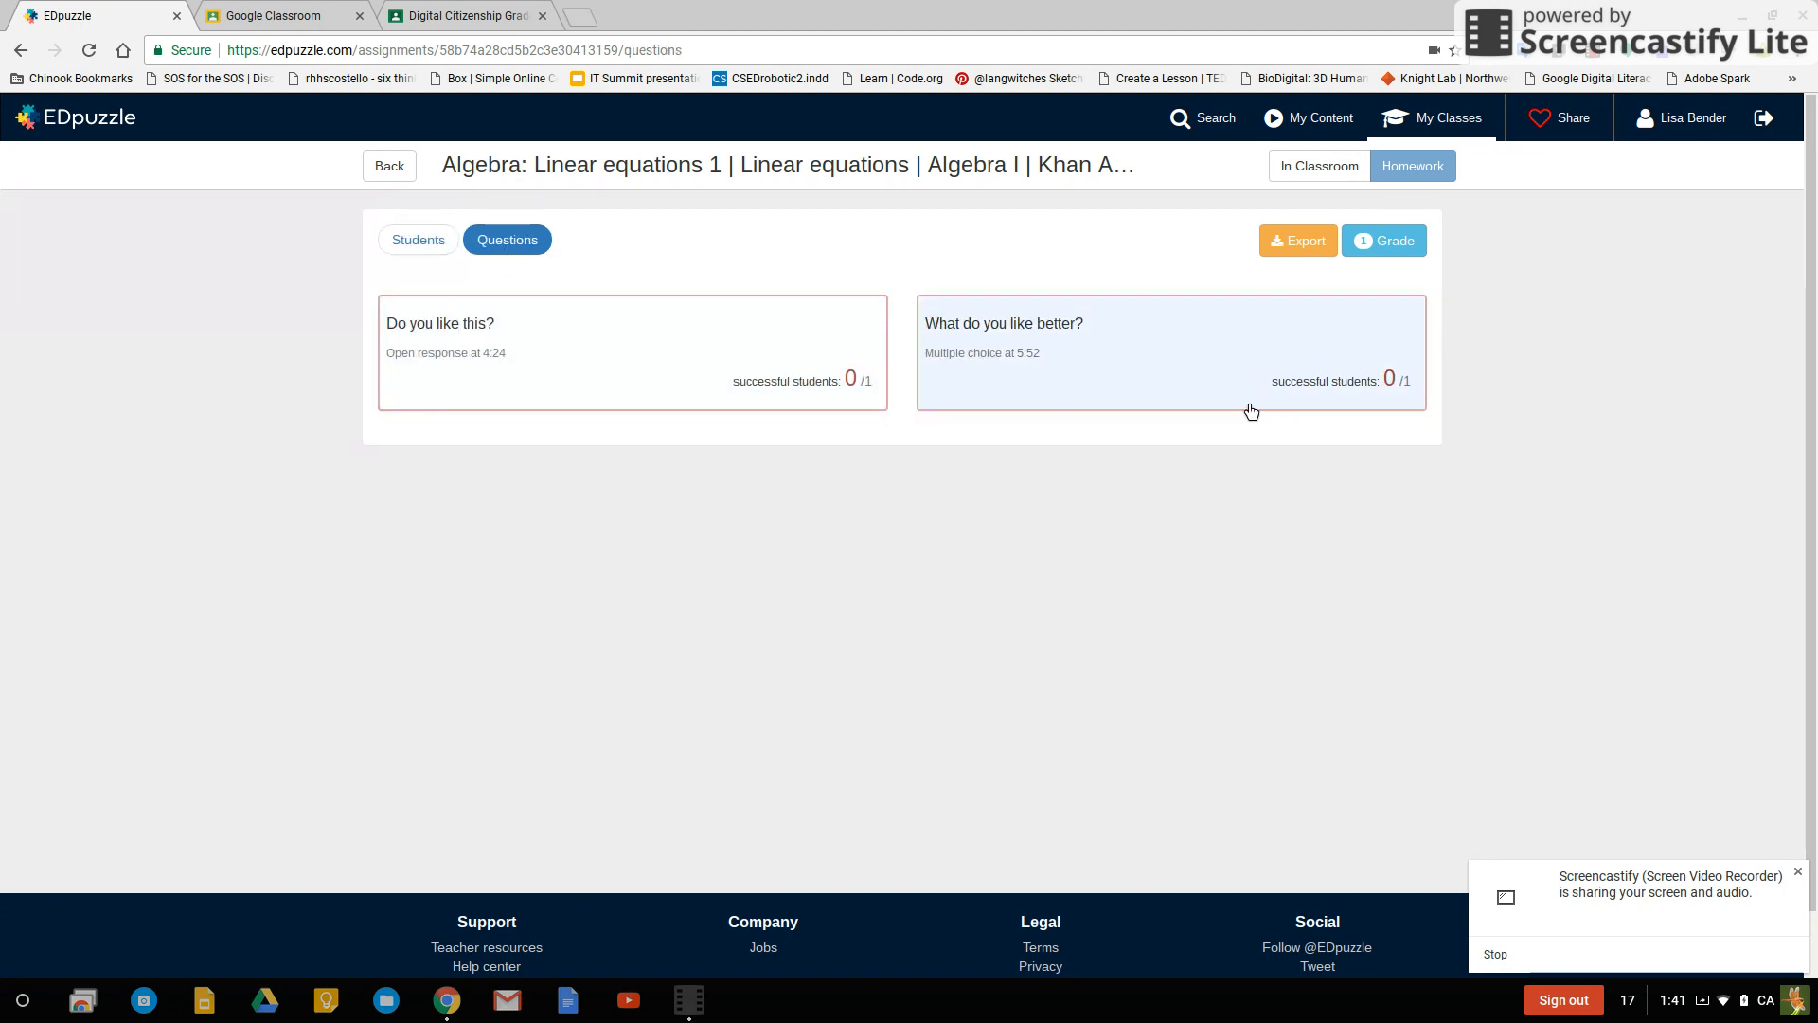
click(399, 174)
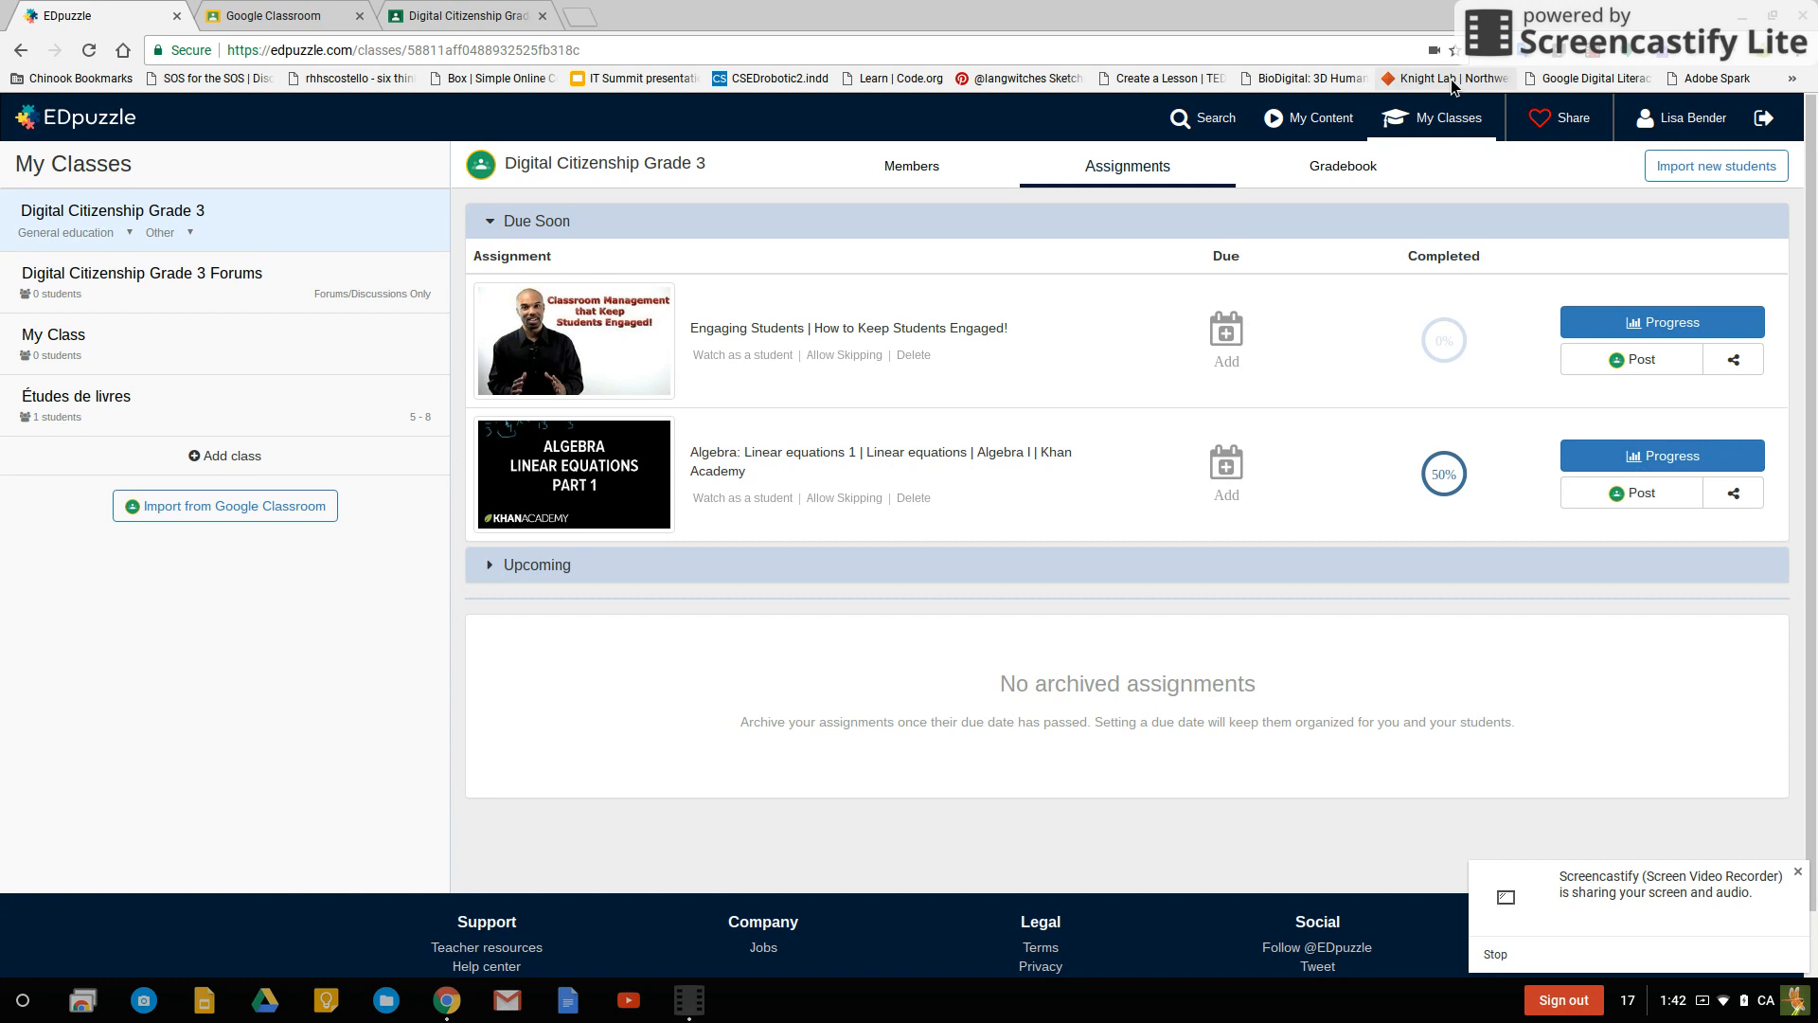
- Open My Content, look at the video search page offered for creating a new video, and return to My Content
click(1323, 123)
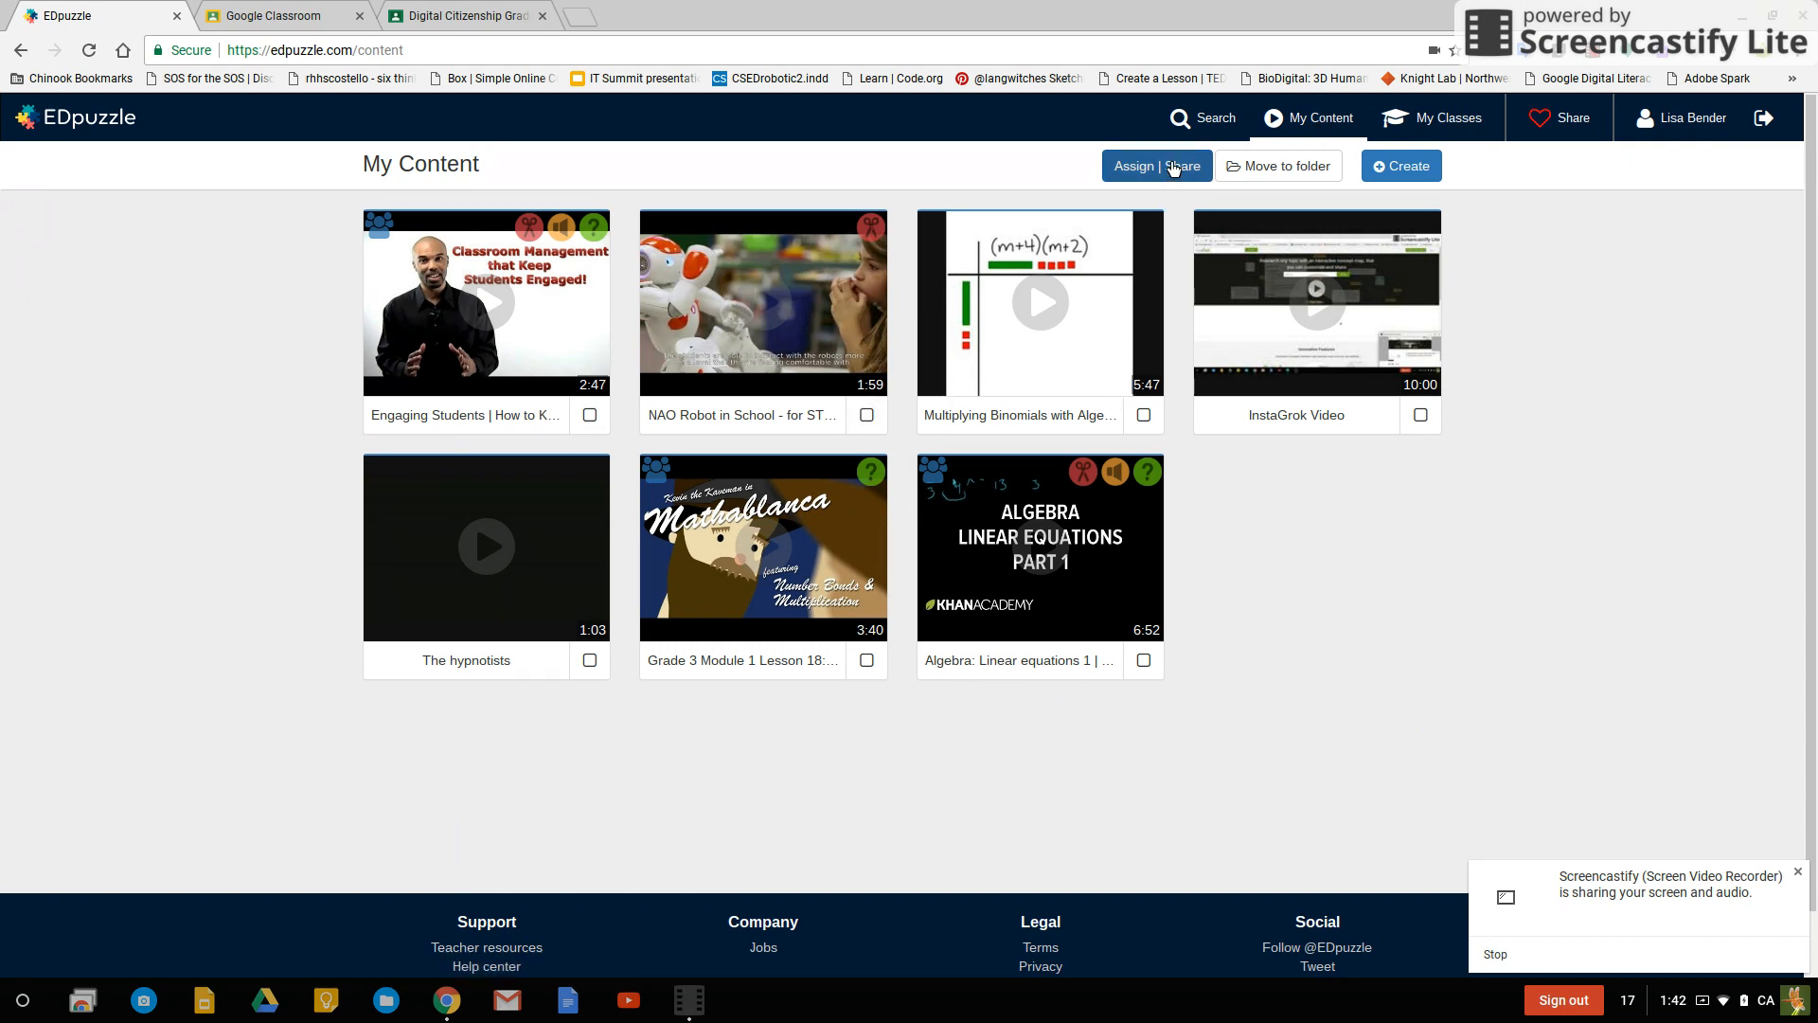
click(1416, 176)
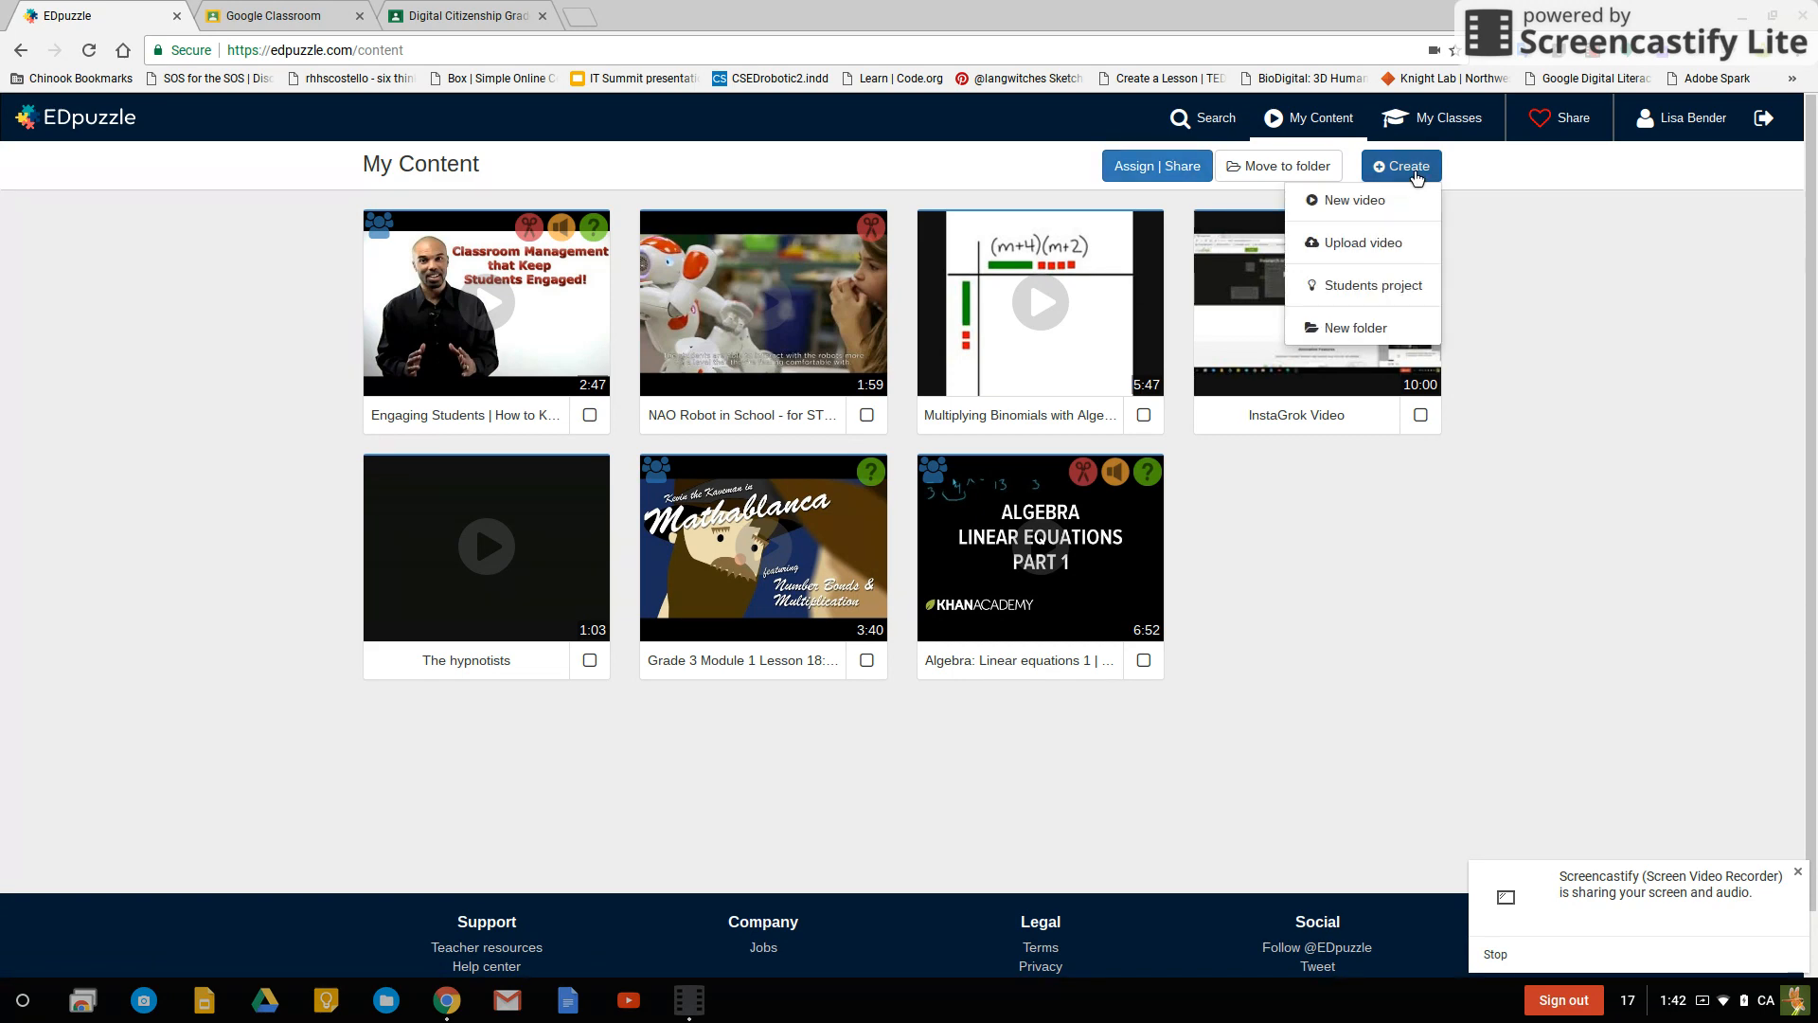
click(1367, 204)
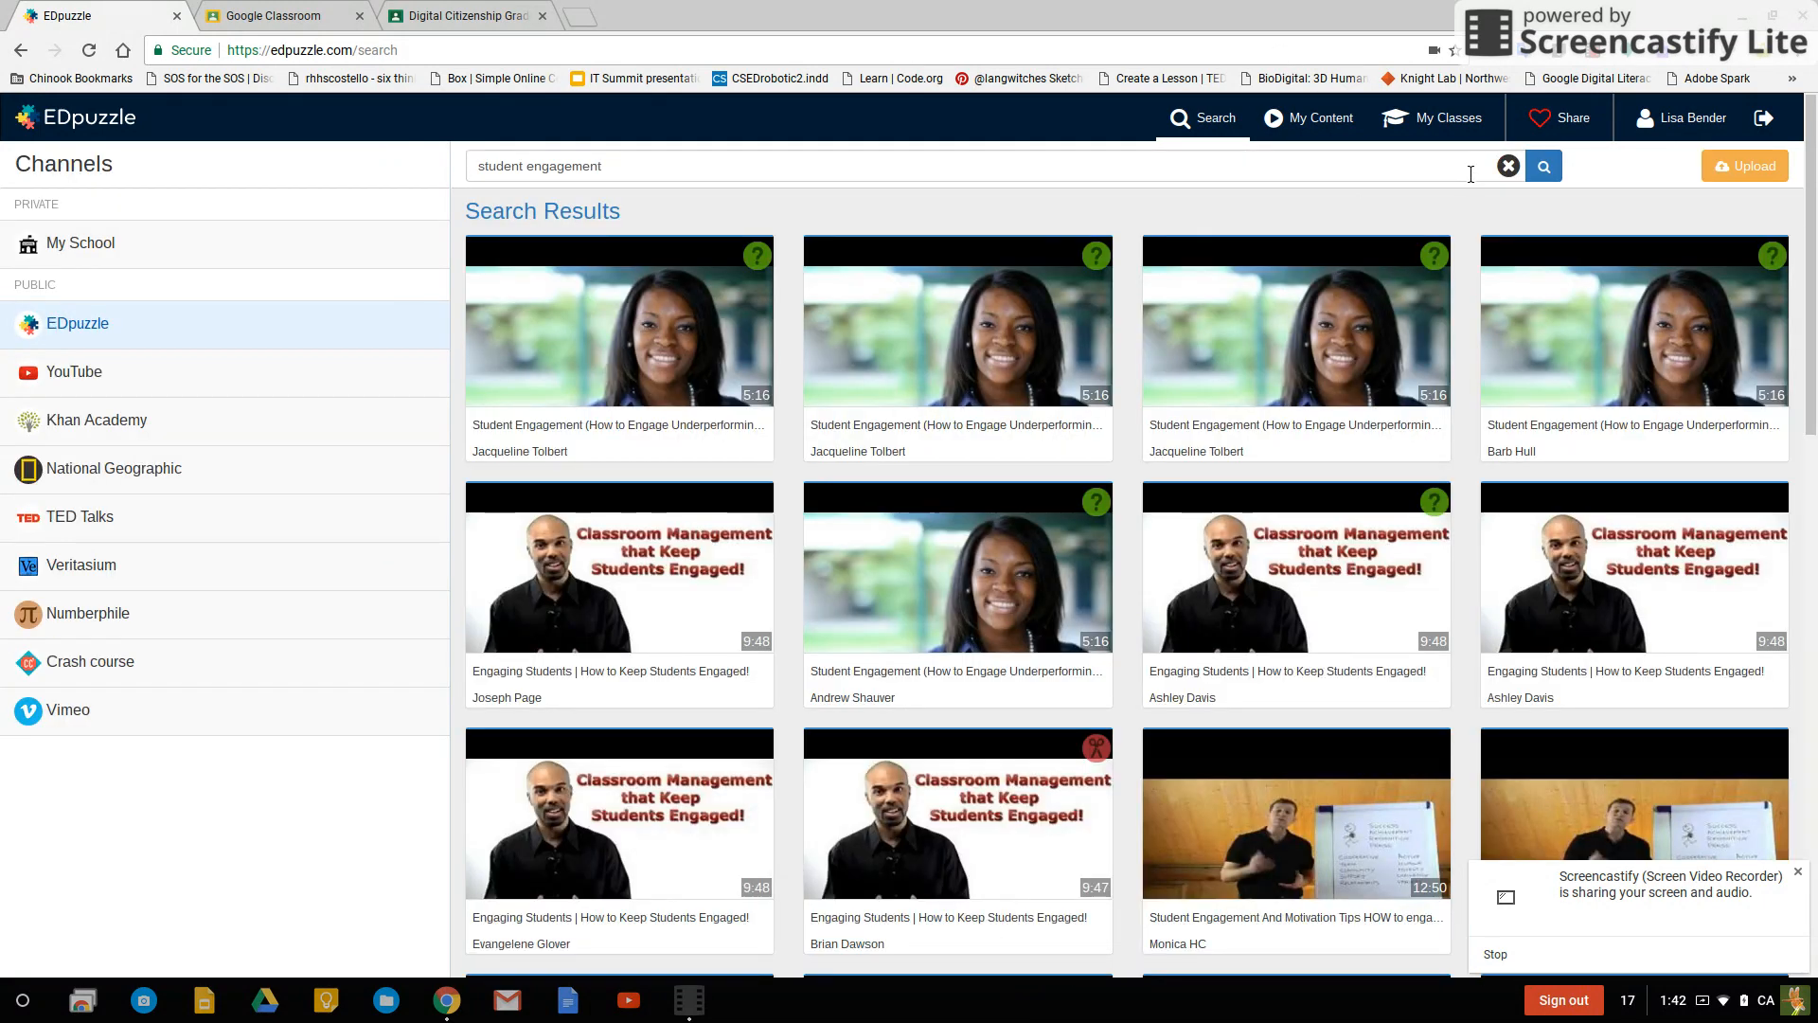
click(1324, 123)
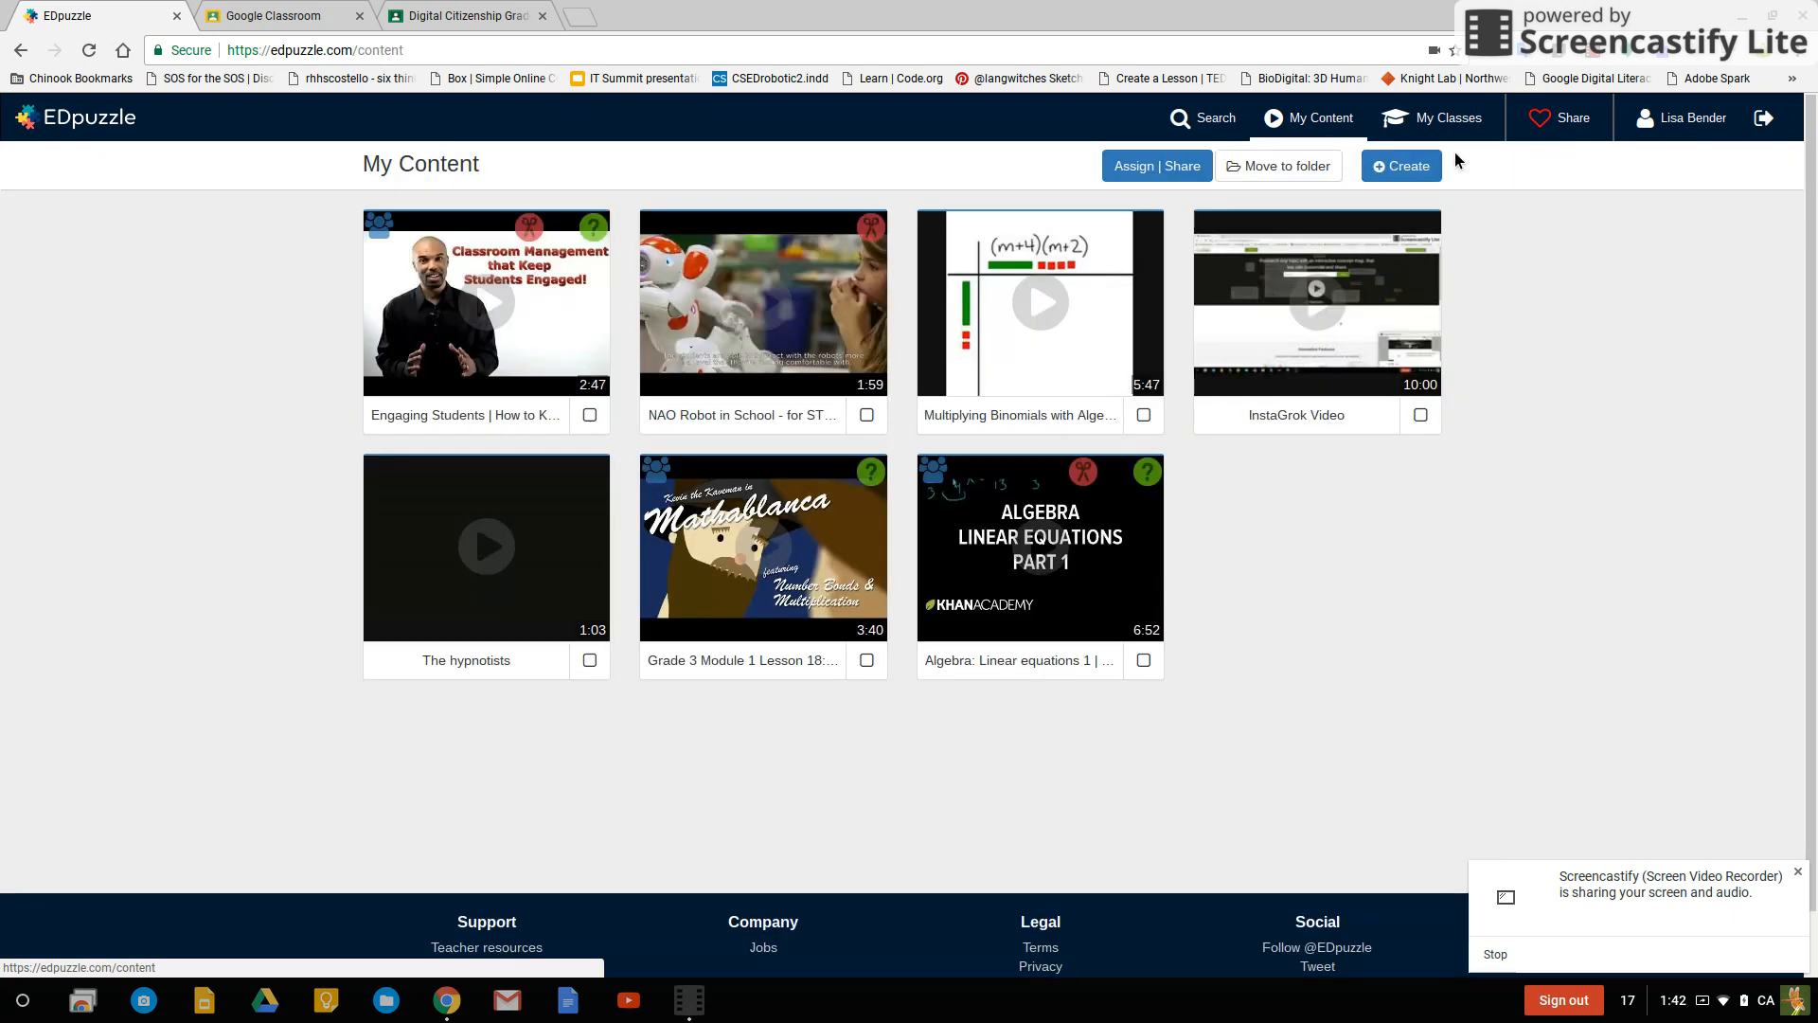
- Start uploading the video file IMG_0282.MOV from Downloads to My Content
click(1403, 168)
click(1384, 243)
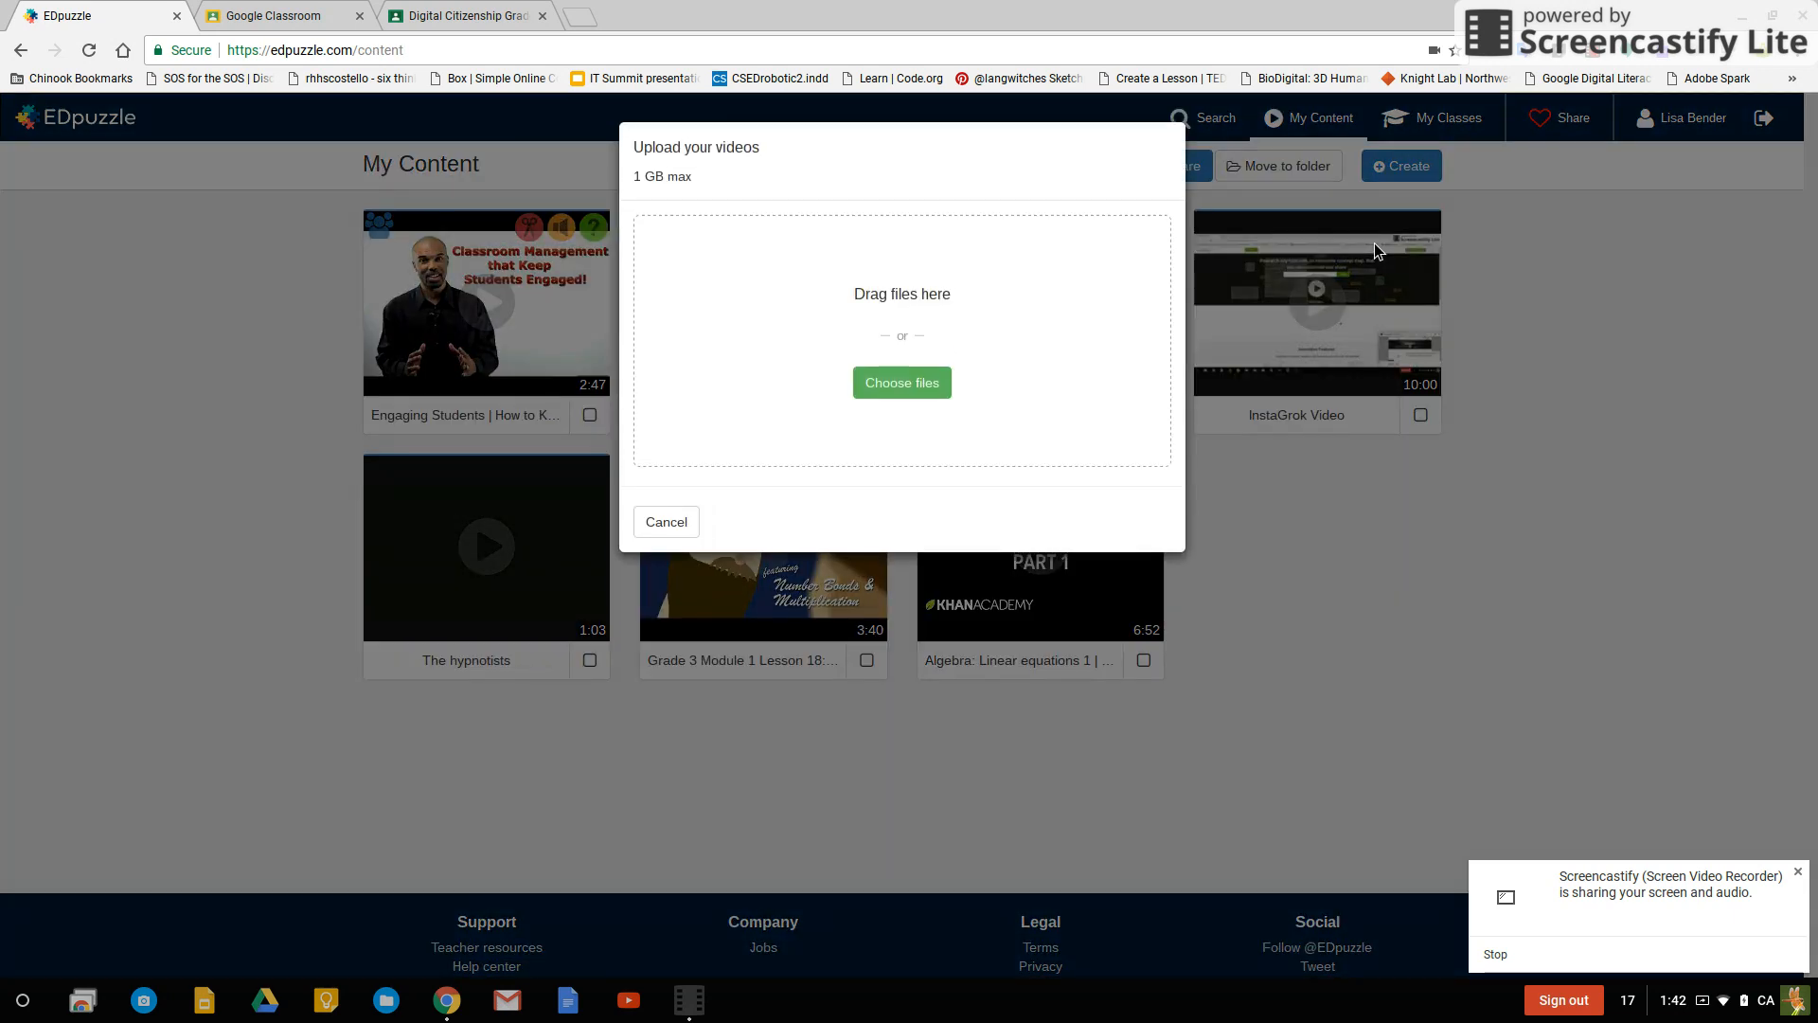
click(898, 383)
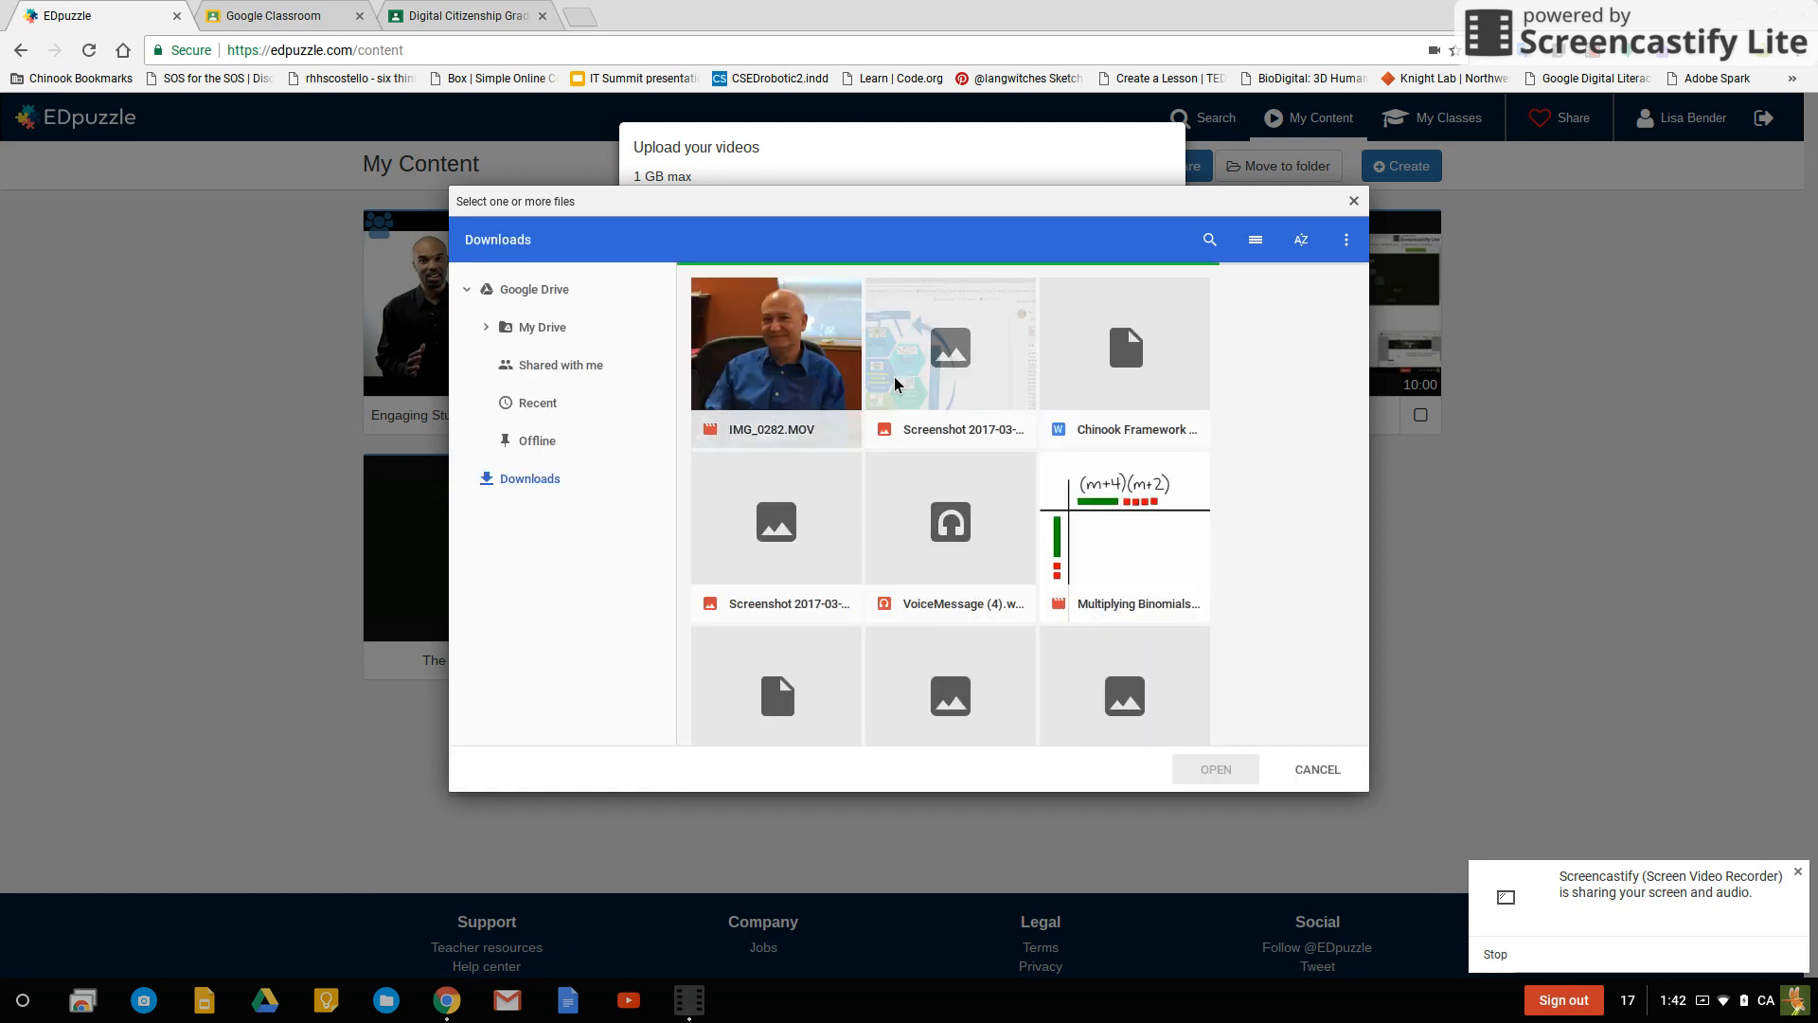
click(837, 376)
click(1245, 769)
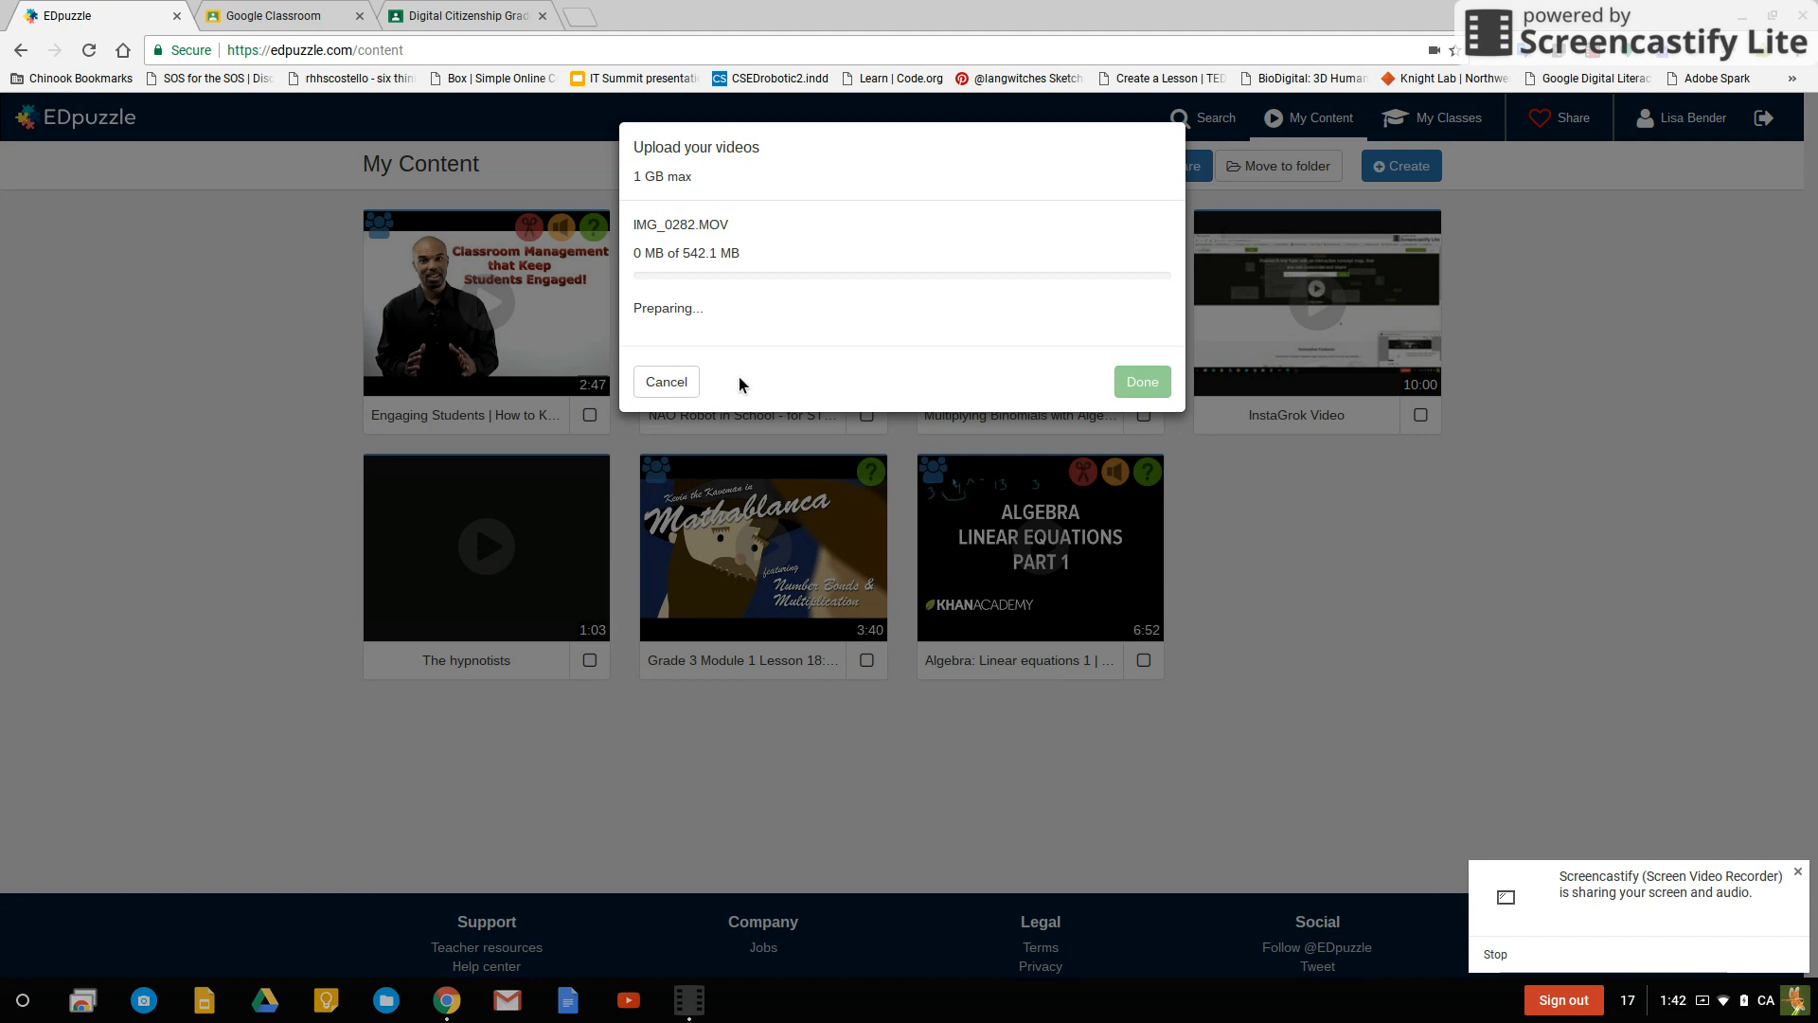
- Cancel the upload of IMG_0282.MOV and start a new video upload in My Content, opening the file selection
click(681, 389)
click(1396, 171)
click(1402, 165)
click(1398, 165)
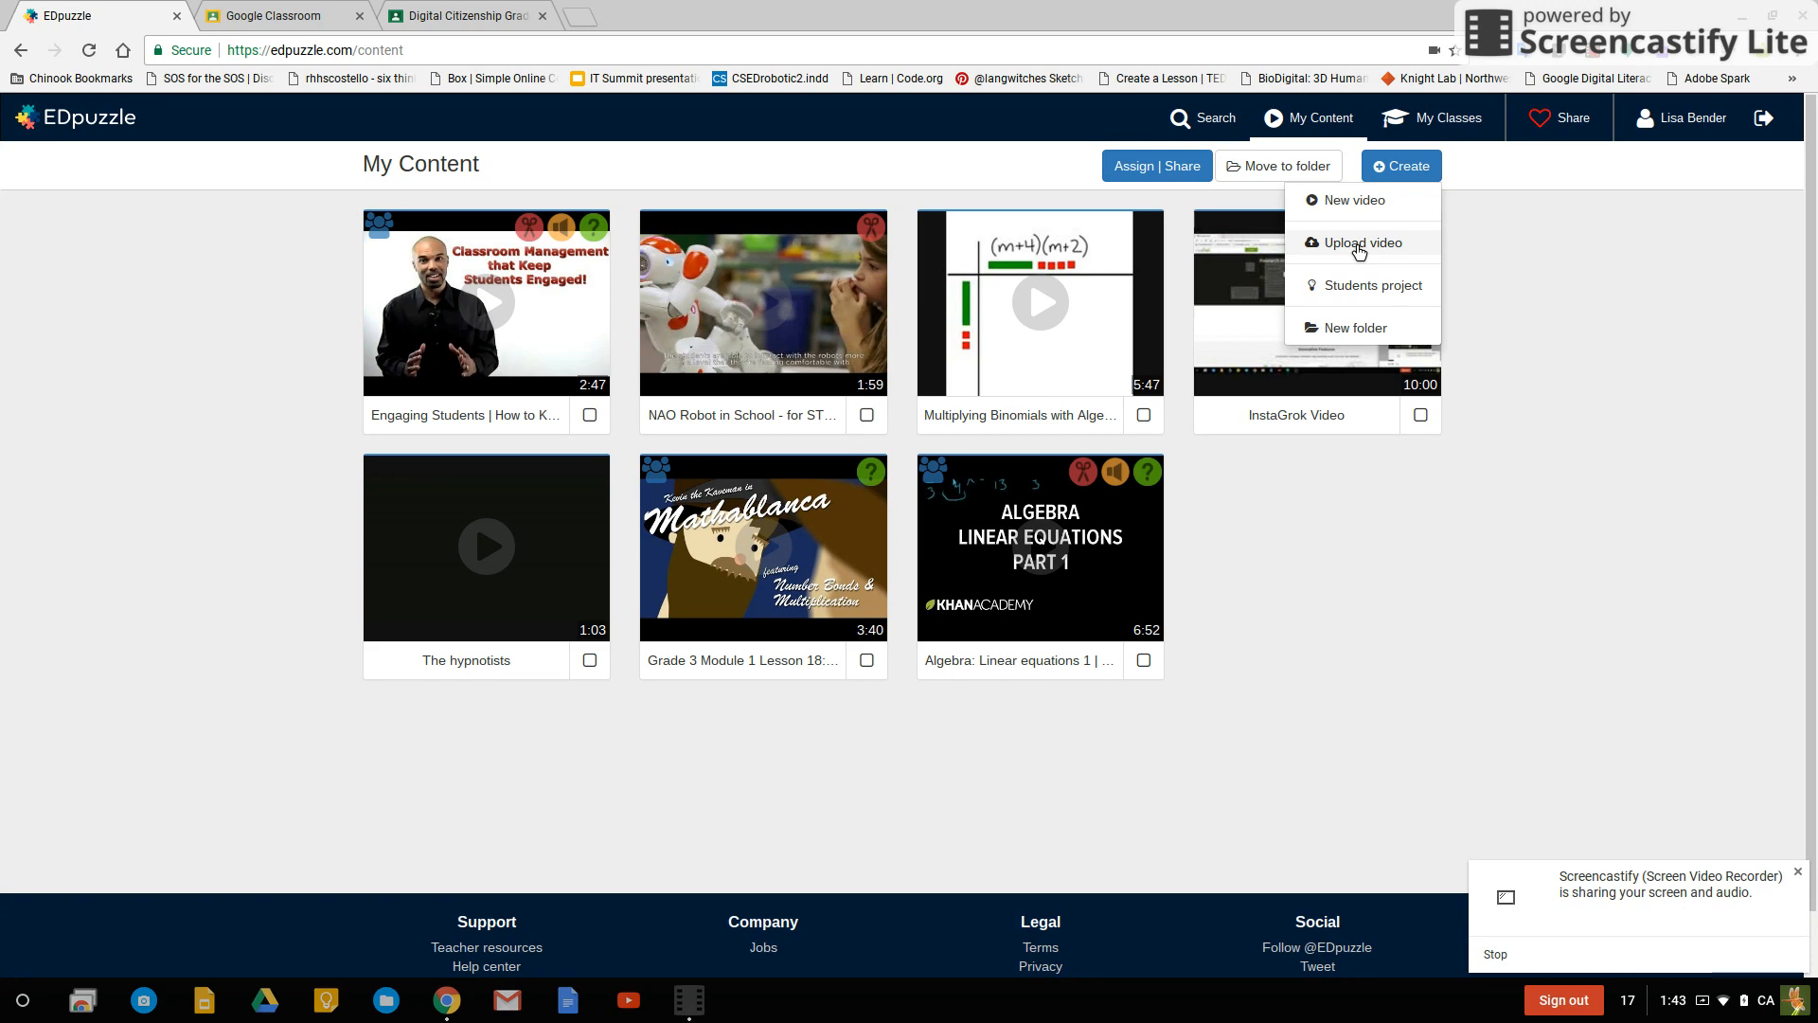
click(1360, 246)
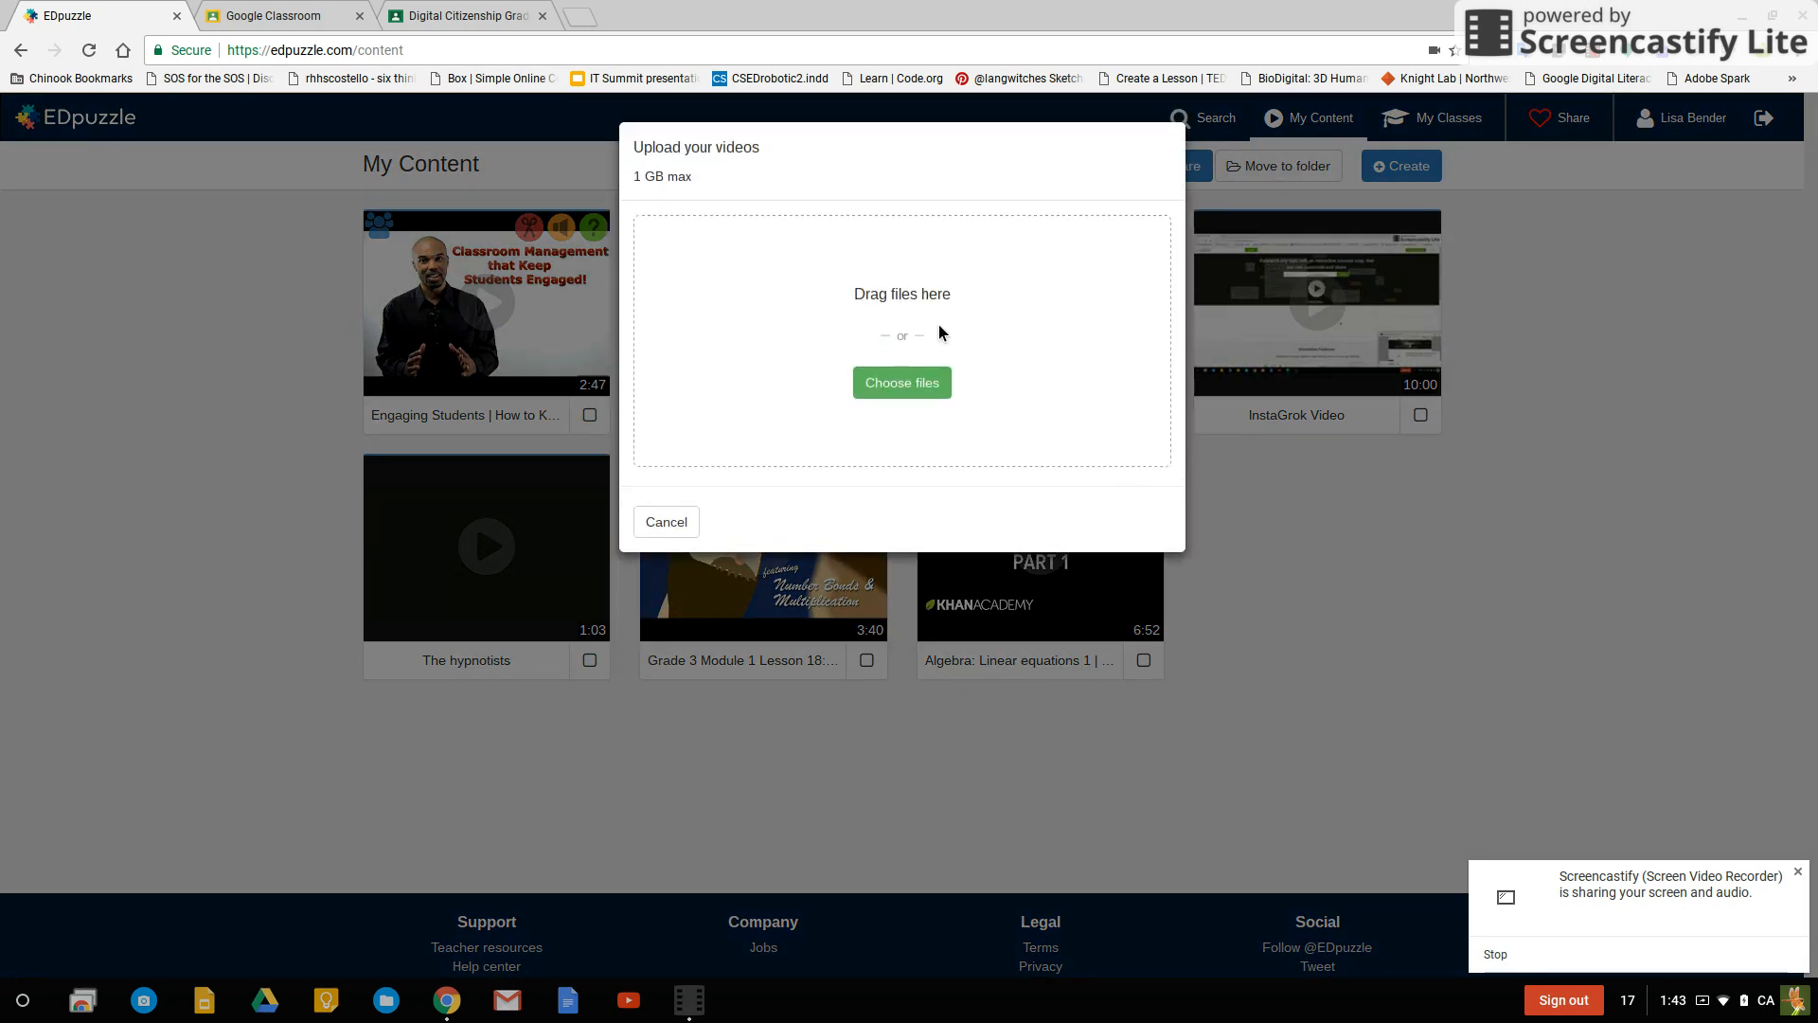
click(899, 396)
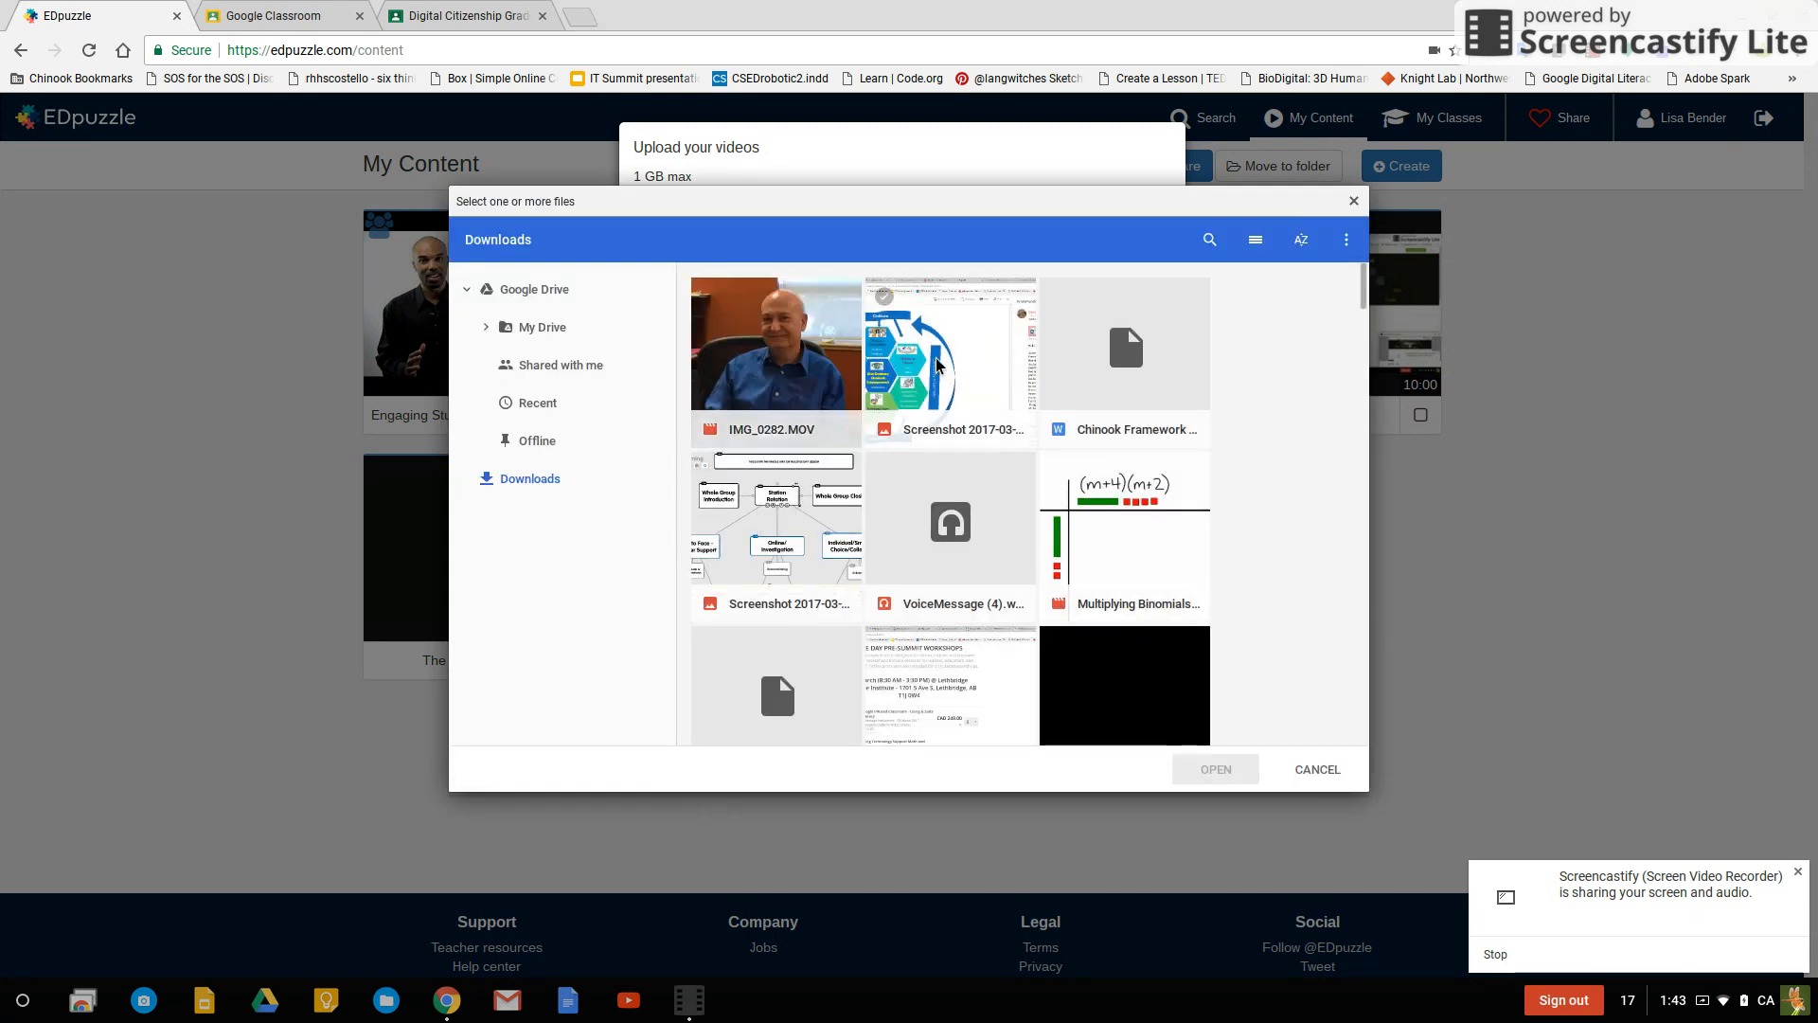
- Upload the Multiplying Binomials with Algebra Tiles video from Downloads to My Content and finish the upload
click(975, 483)
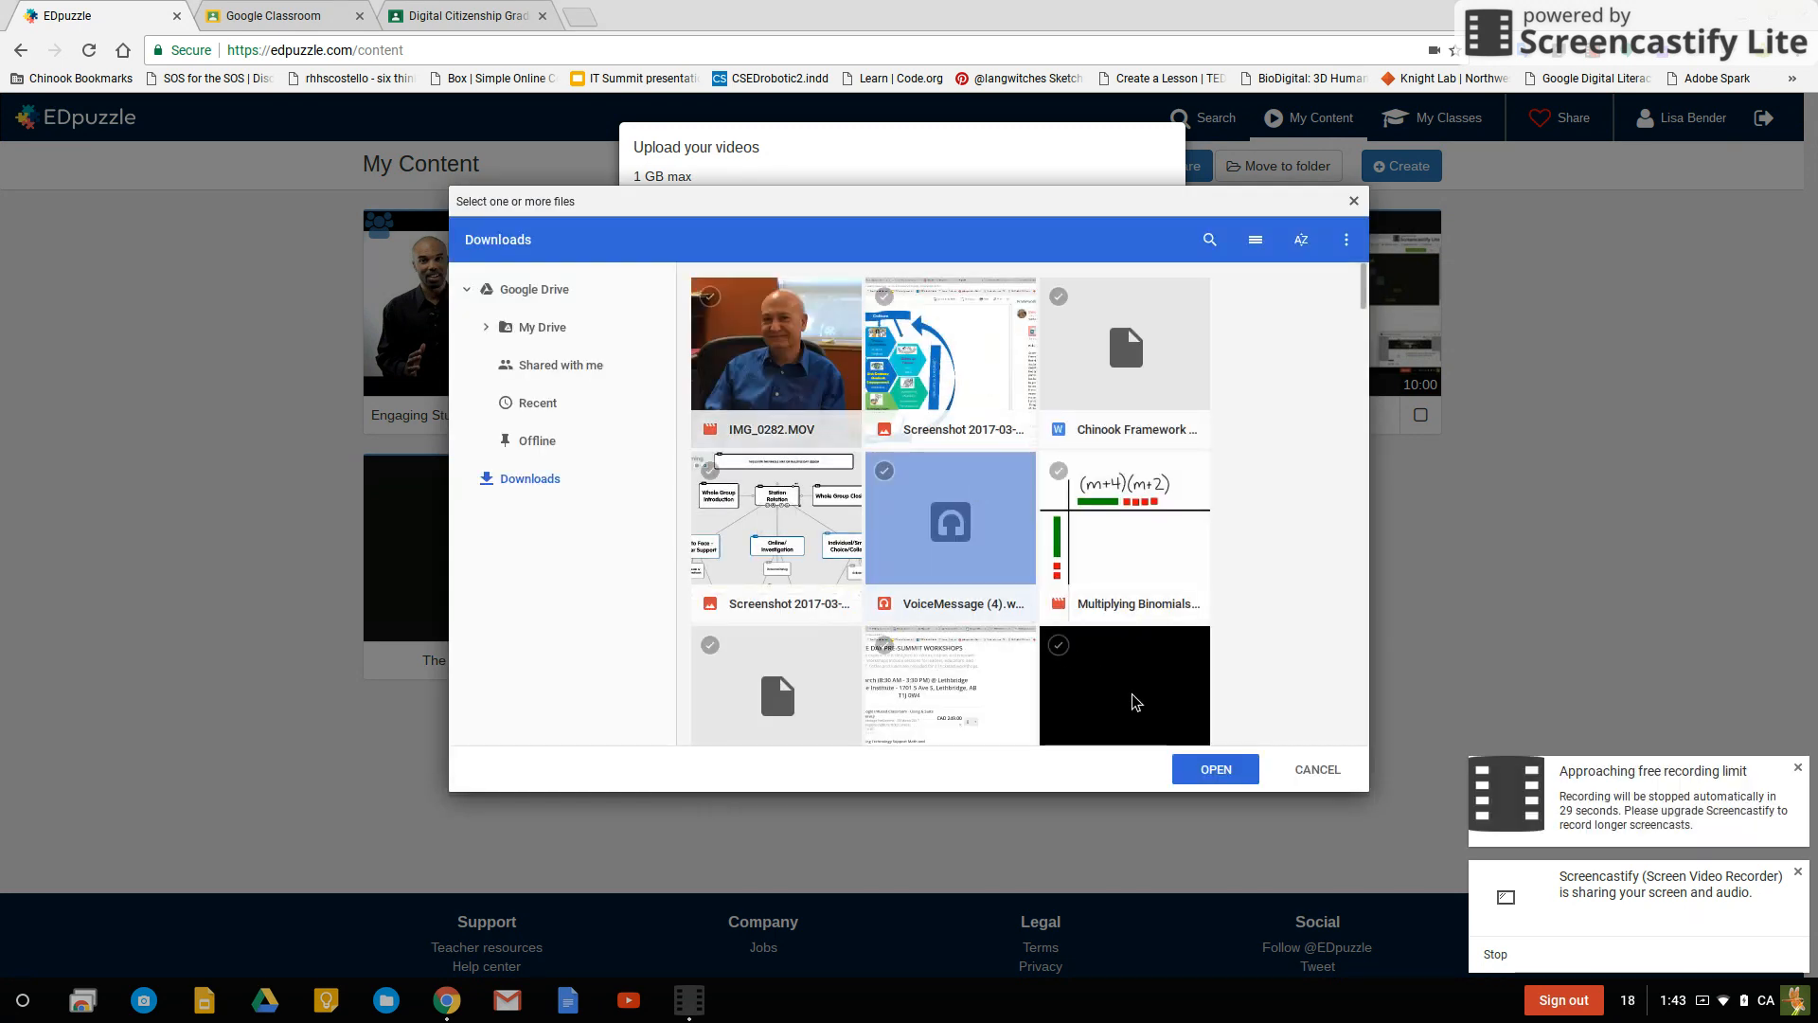
scroll(976, 607, down, 3)
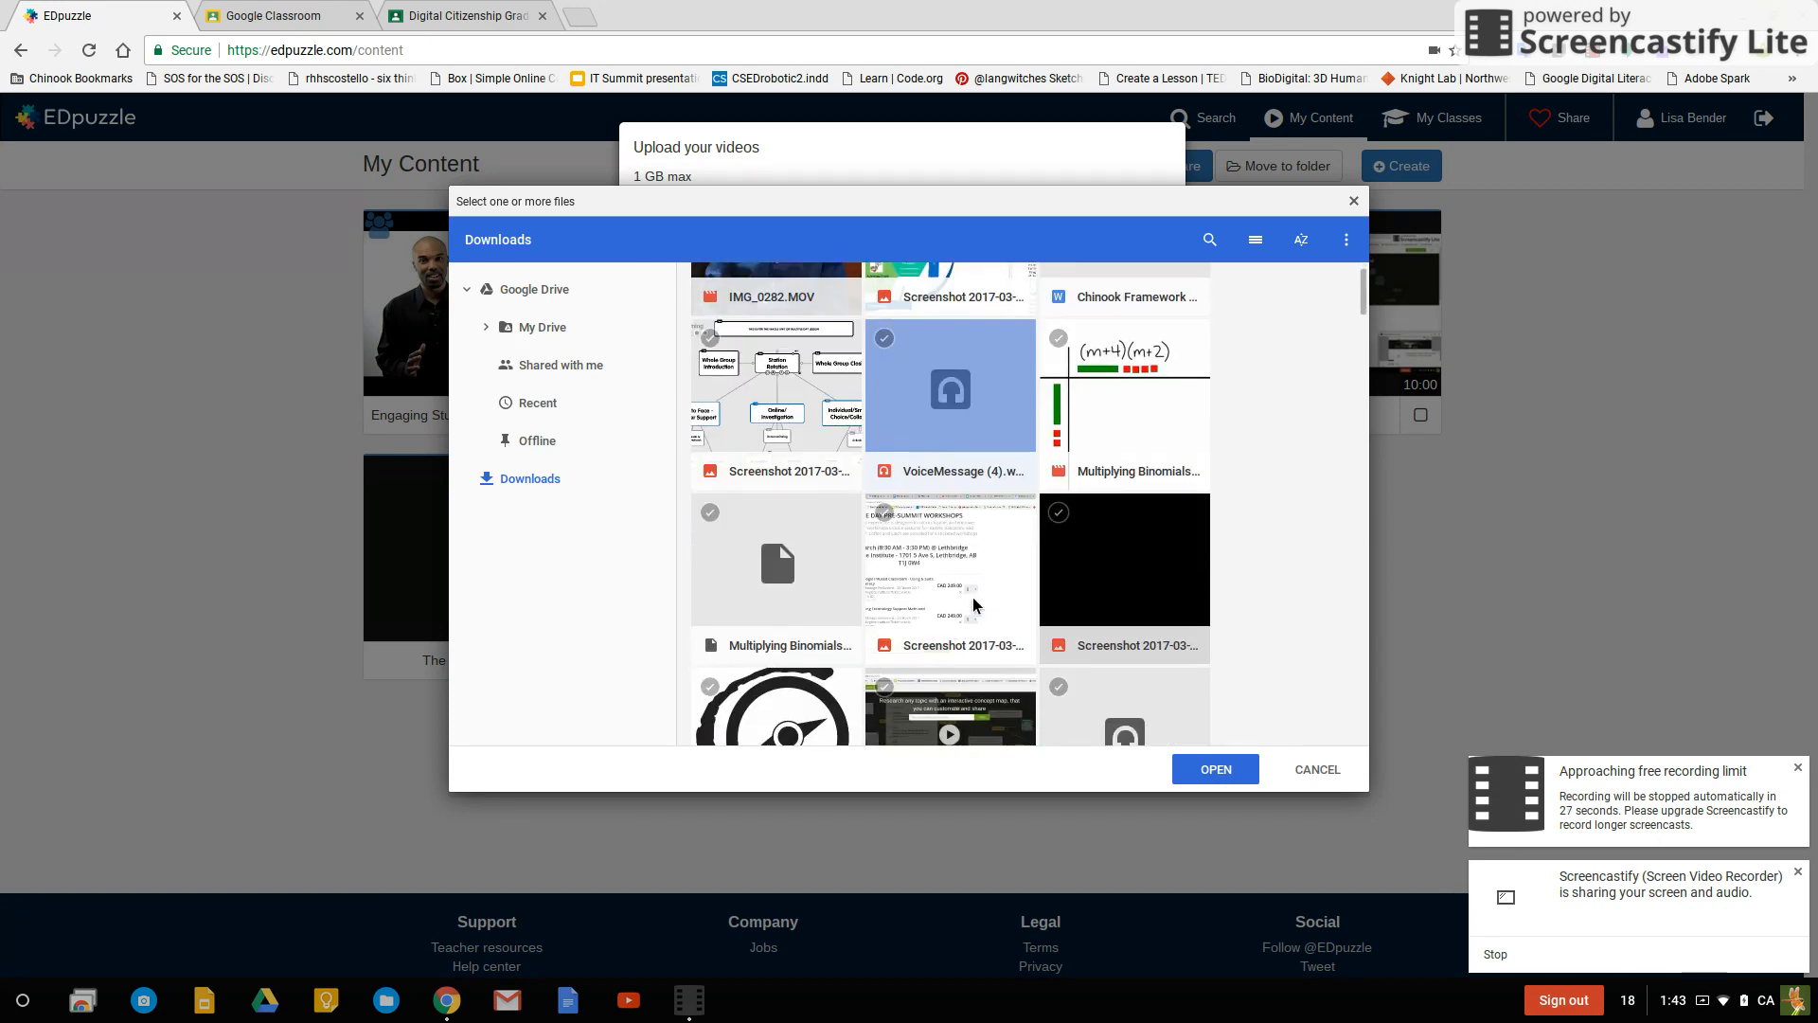
click(1085, 473)
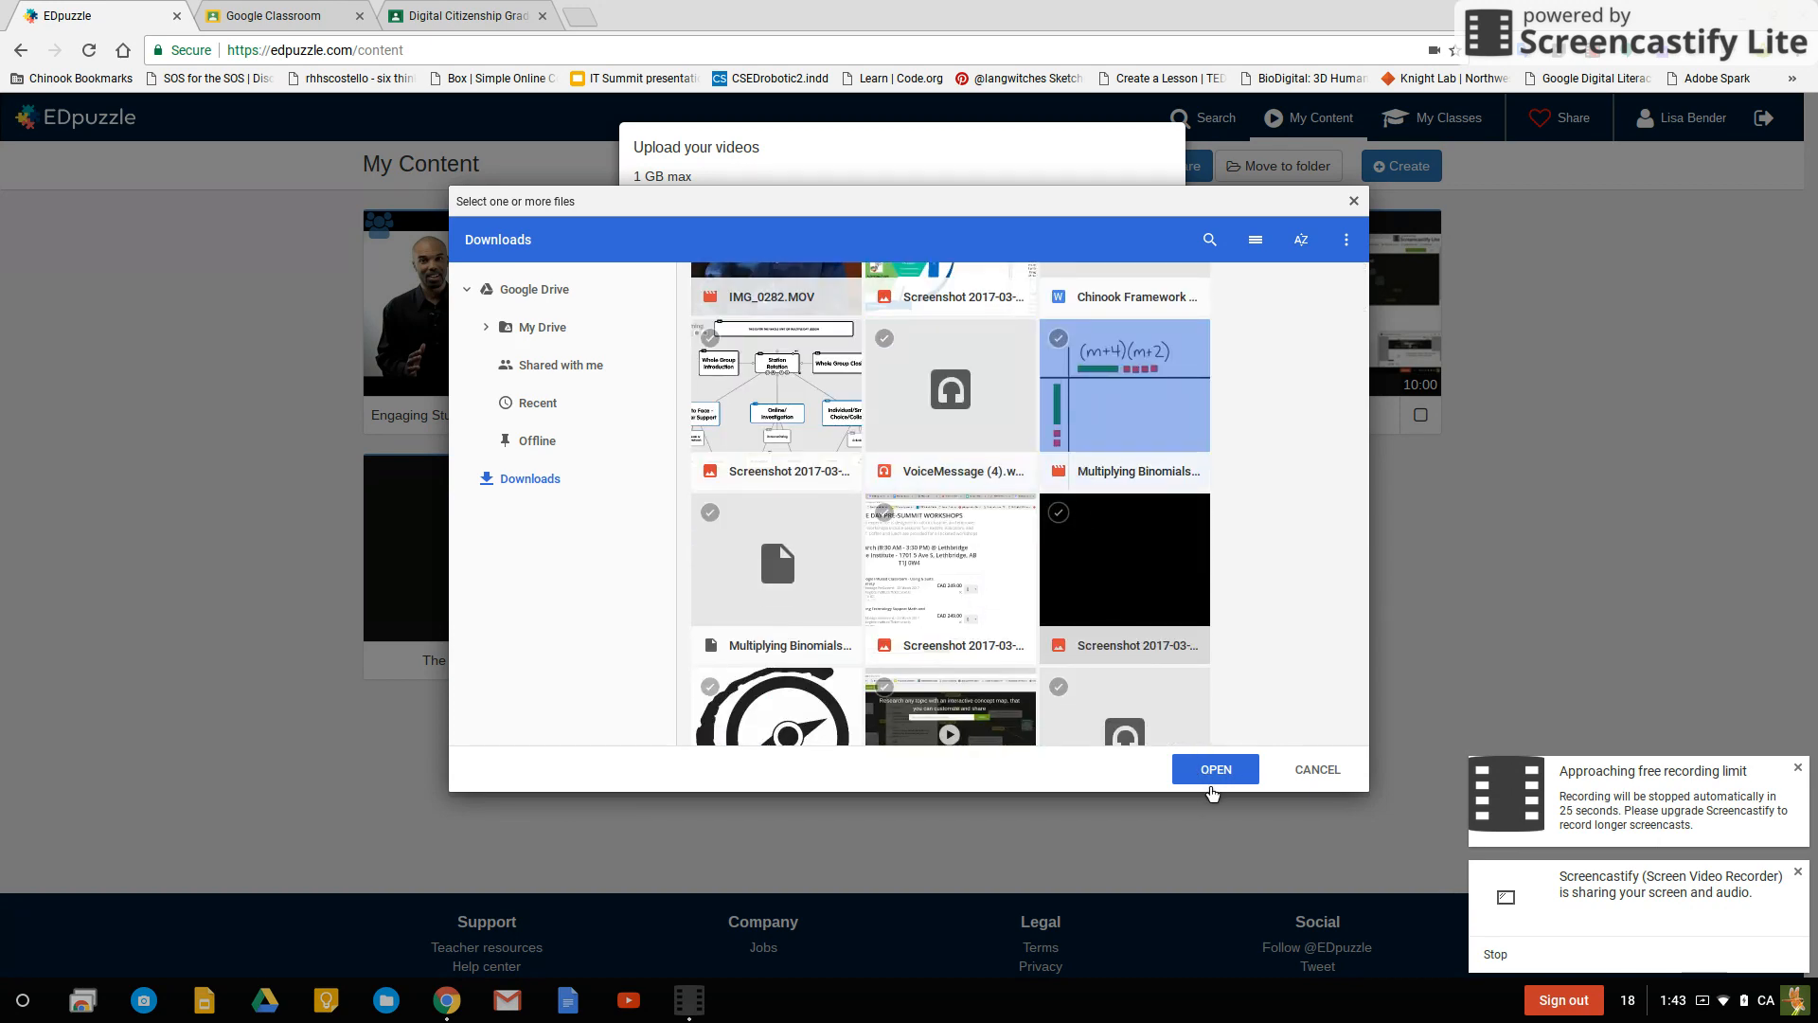
click(1216, 775)
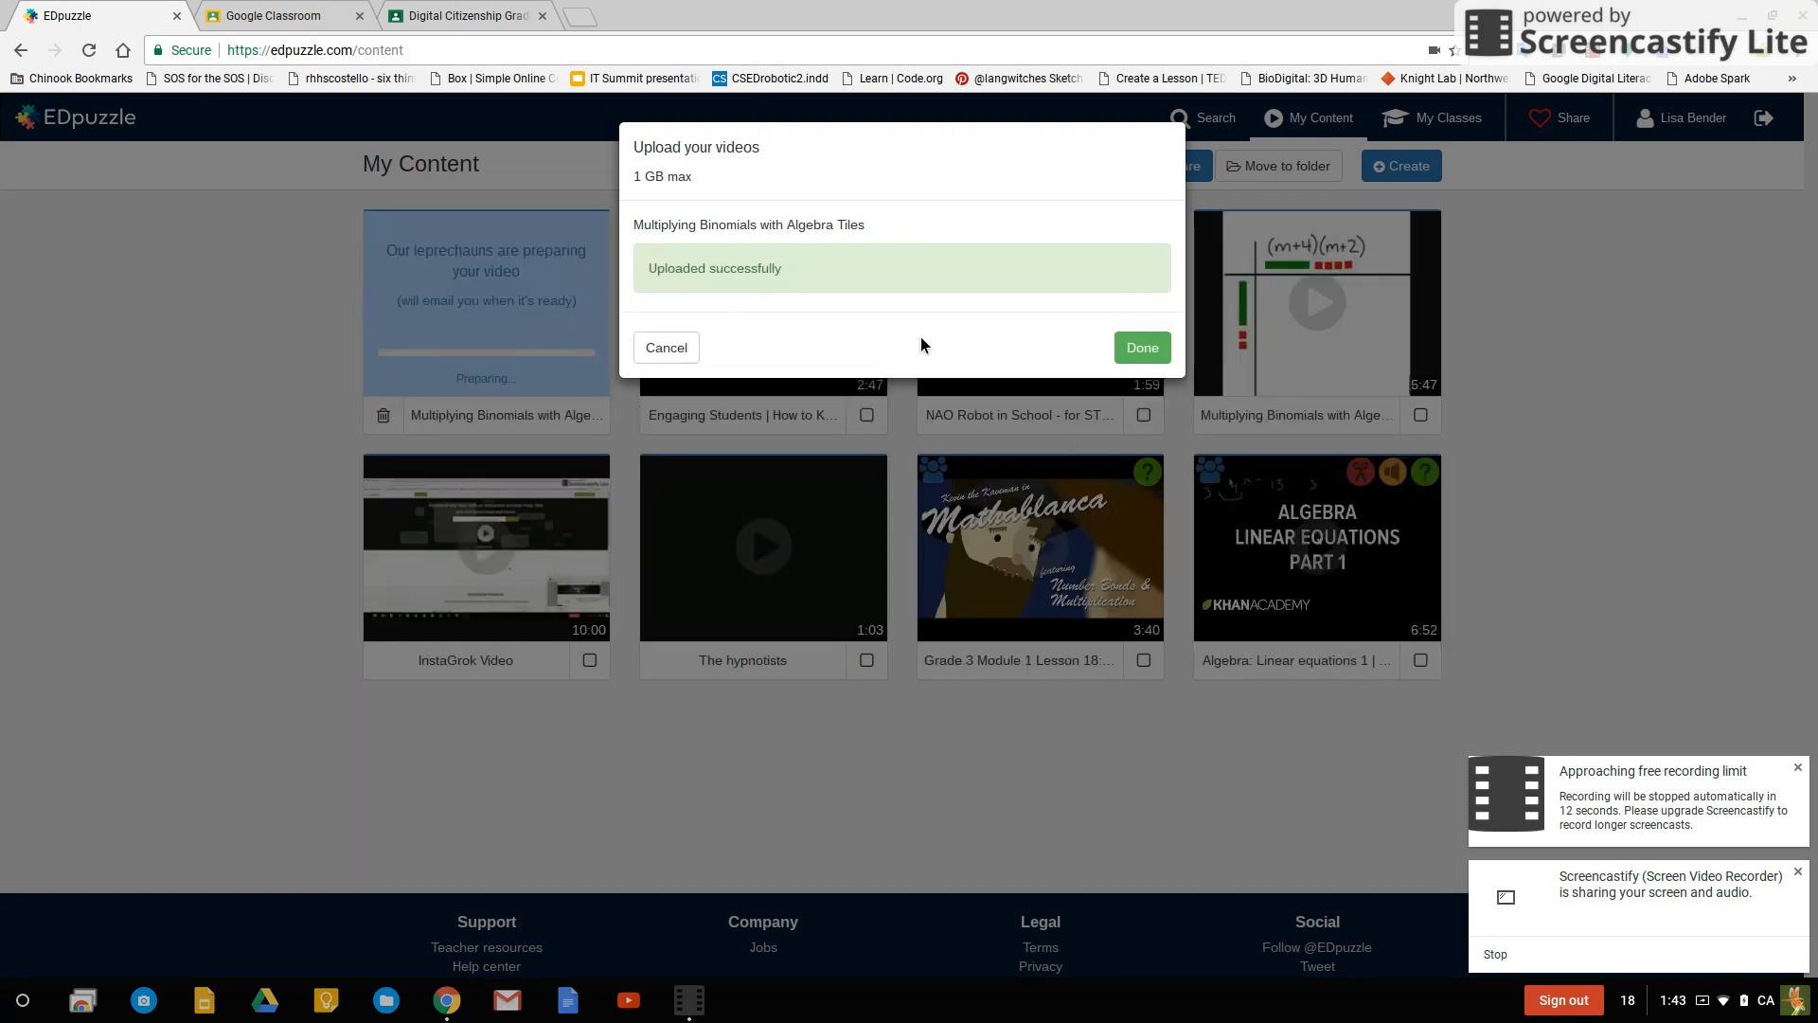
click(1138, 351)
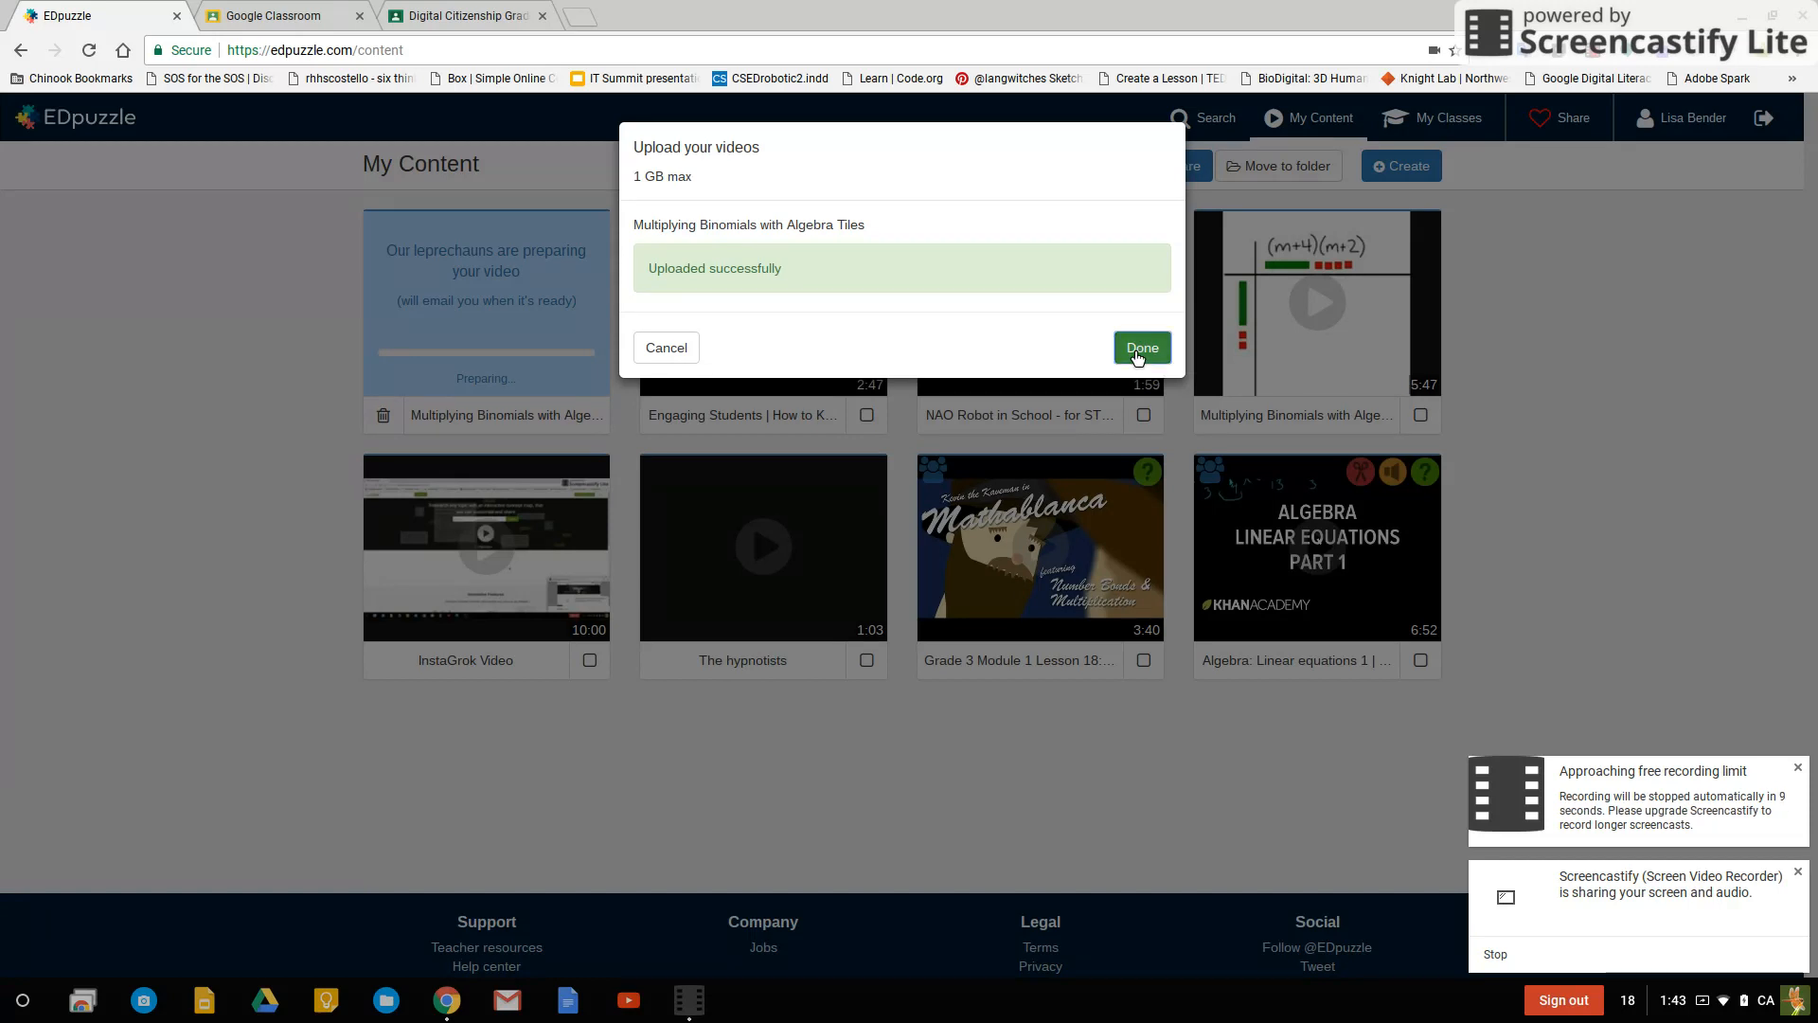